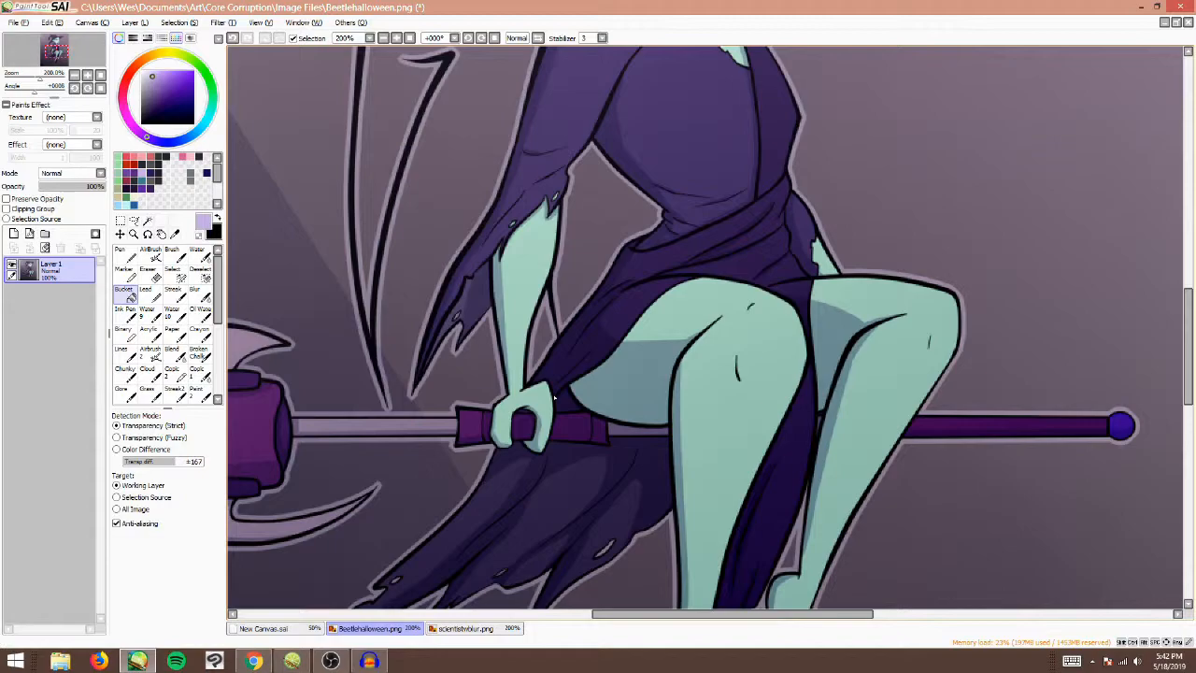
- Examine the finished lineart in Beetlehalloween.png and scientistwblur.png at different magnifications
{"action": "scroll", "coordinate": [642, 348], "scroll_direction": "down", "scroll_amount": 1}
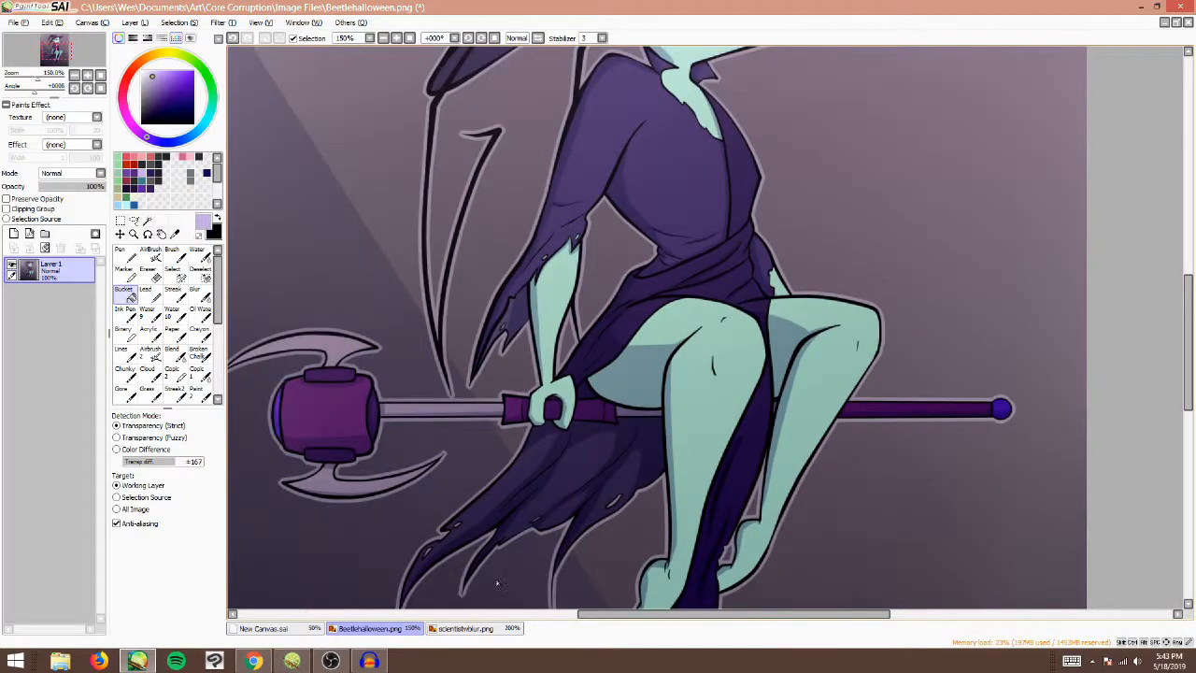
{"action": "left_click", "coordinate": [487, 631]}
{"action": "scroll", "coordinate": [614, 345], "scroll_direction": "down", "scroll_amount": 2}
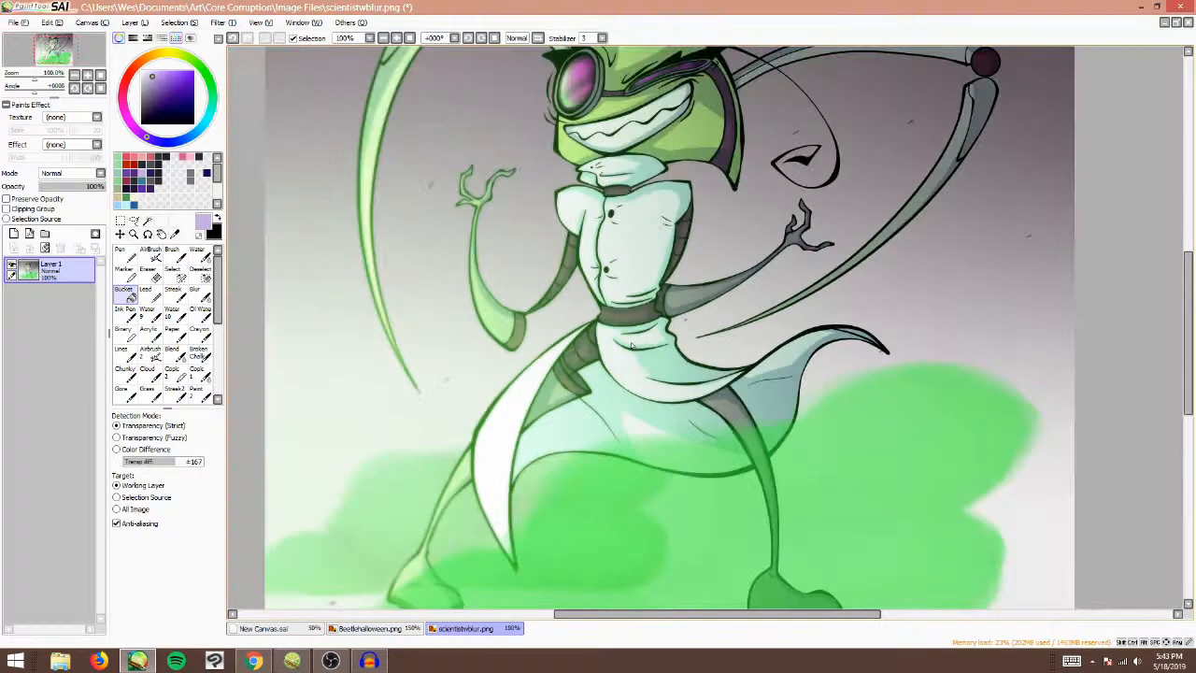
{"action": "scroll", "coordinate": [614, 346], "scroll_direction": "down", "scroll_amount": 3}
{"action": "scroll", "coordinate": [579, 411], "scroll_direction": "up", "scroll_amount": 2}
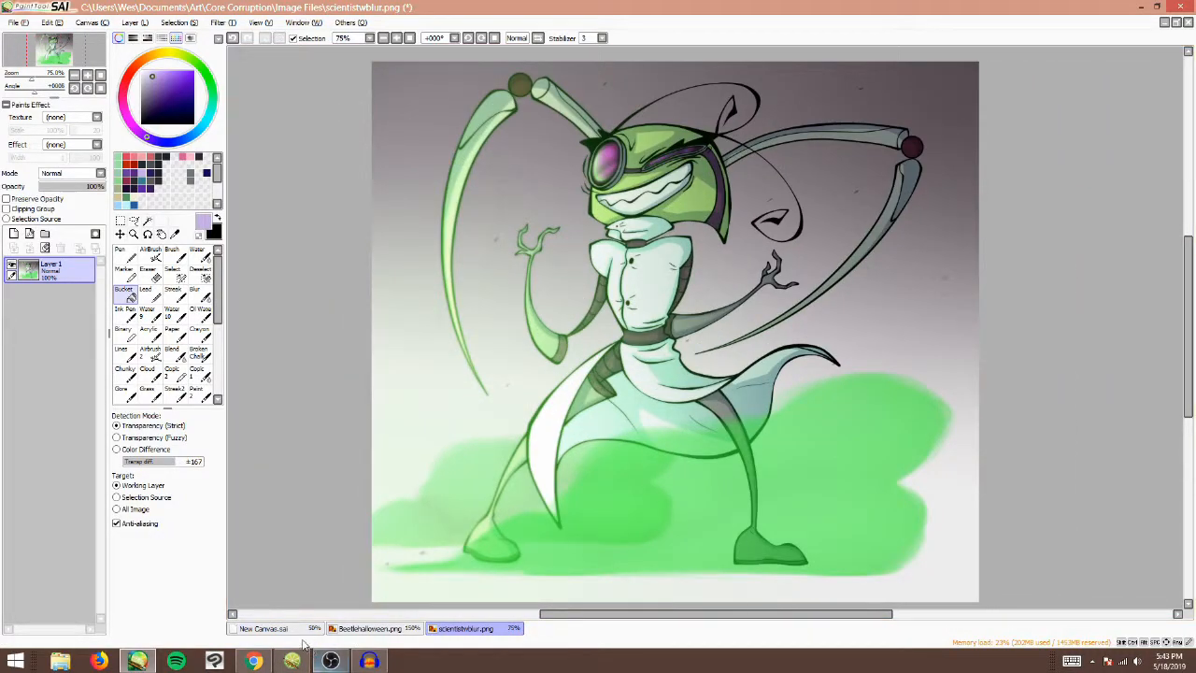
{"action": "scroll", "coordinate": [682, 319], "scroll_direction": "up", "scroll_amount": 2}
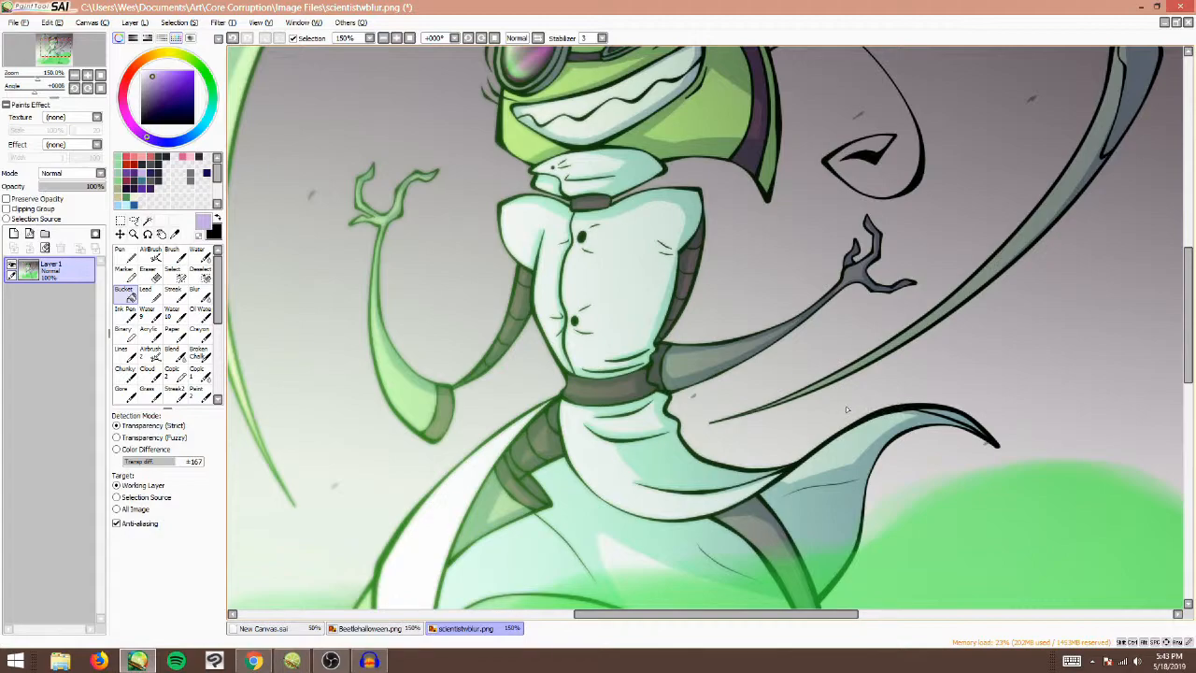
- In New Canvas.sai, show the Beetz sketch layer at 100% opacity and hide the Layer 1 title lettering
{"action": "left_click", "coordinate": [297, 625]}
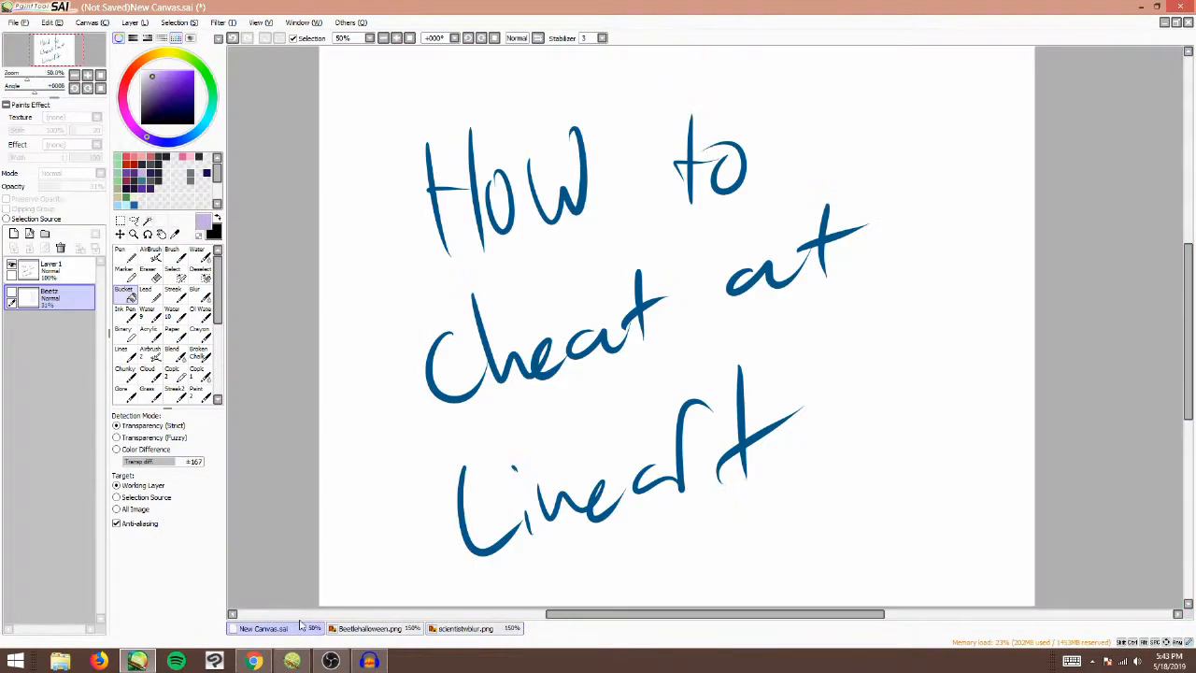
{"action": "left_click", "coordinate": [11, 294]}
{"action": "left_click", "coordinate": [11, 267]}
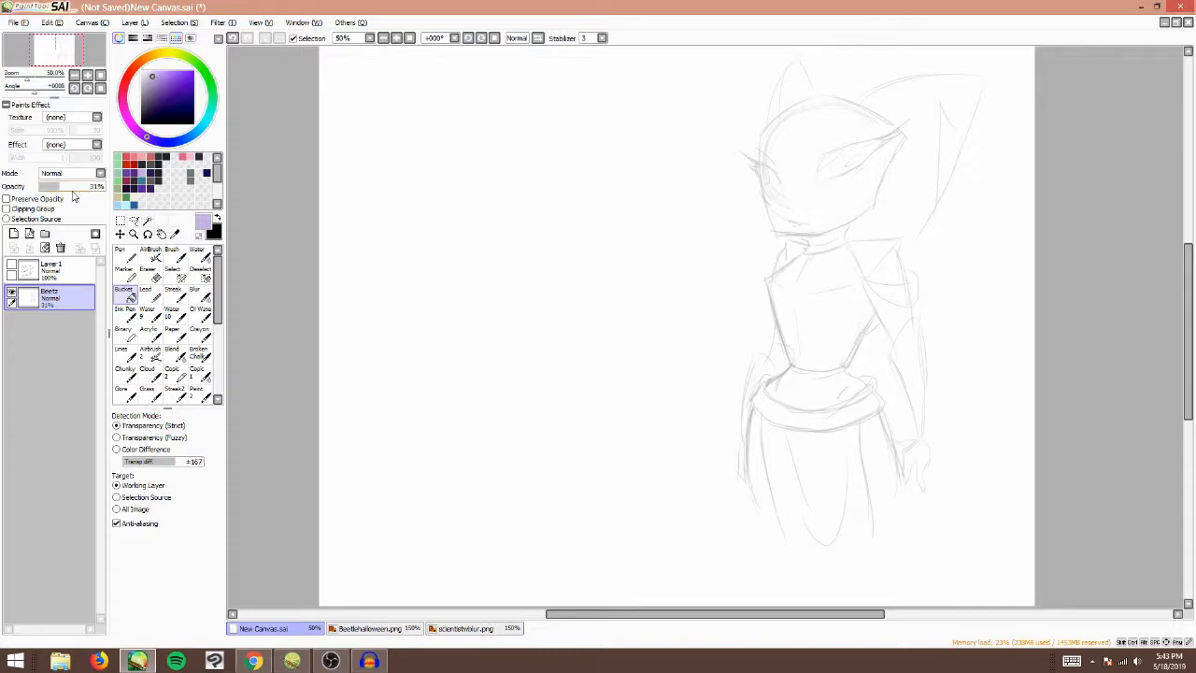
{"action": "left_click_drag", "start_coordinate": [49, 186], "coordinate": [111, 187]}
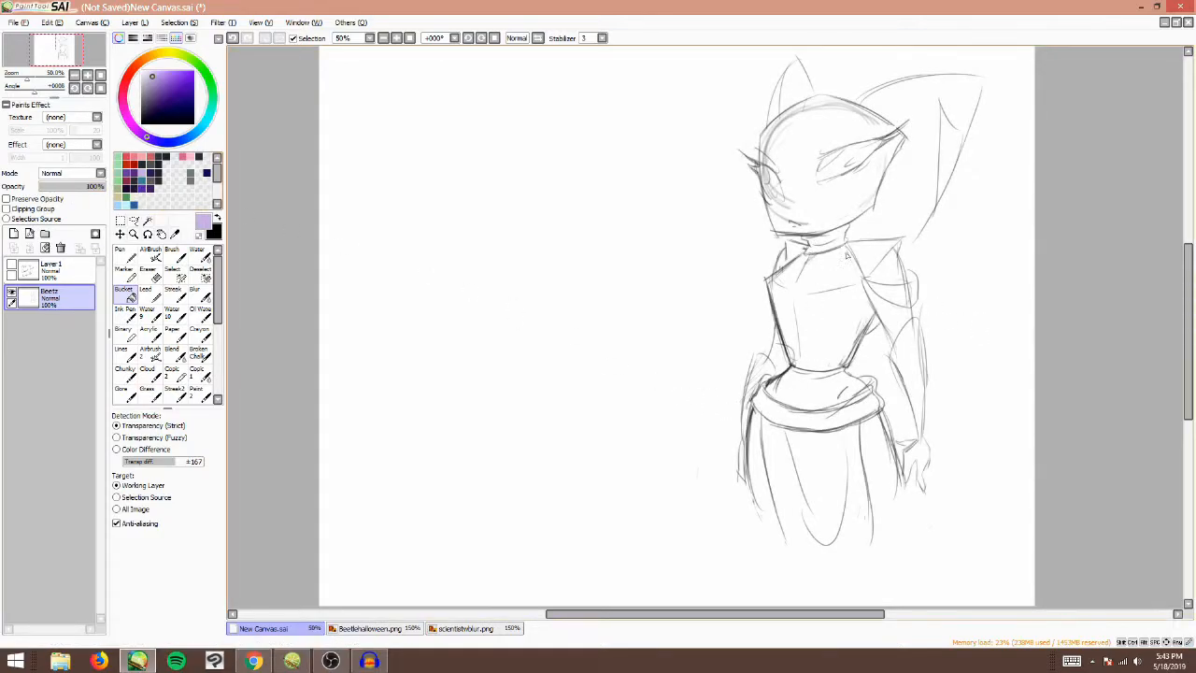
{"action": "scroll", "coordinate": [647, 314], "scroll_direction": "up", "scroll_amount": 1}
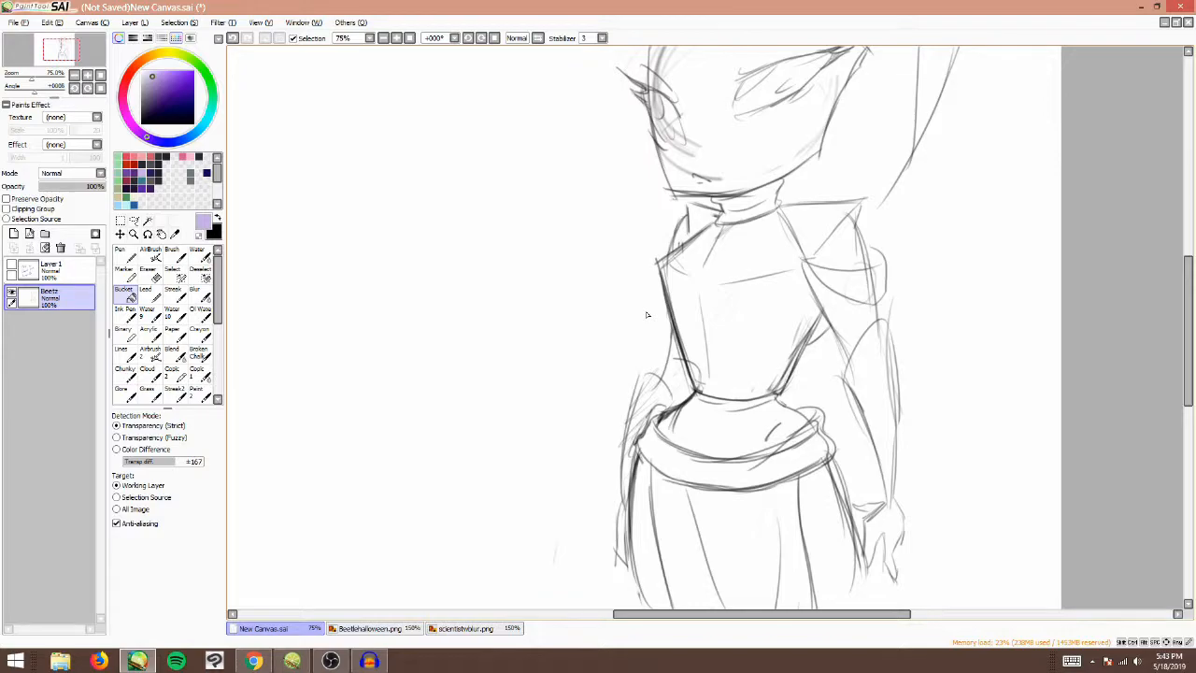
- Set the drawing colour to black and add a new normal layer above the Beetz sketch
{"action": "left_click", "coordinate": [141, 122]}
{"action": "left_click", "coordinate": [13, 233]}
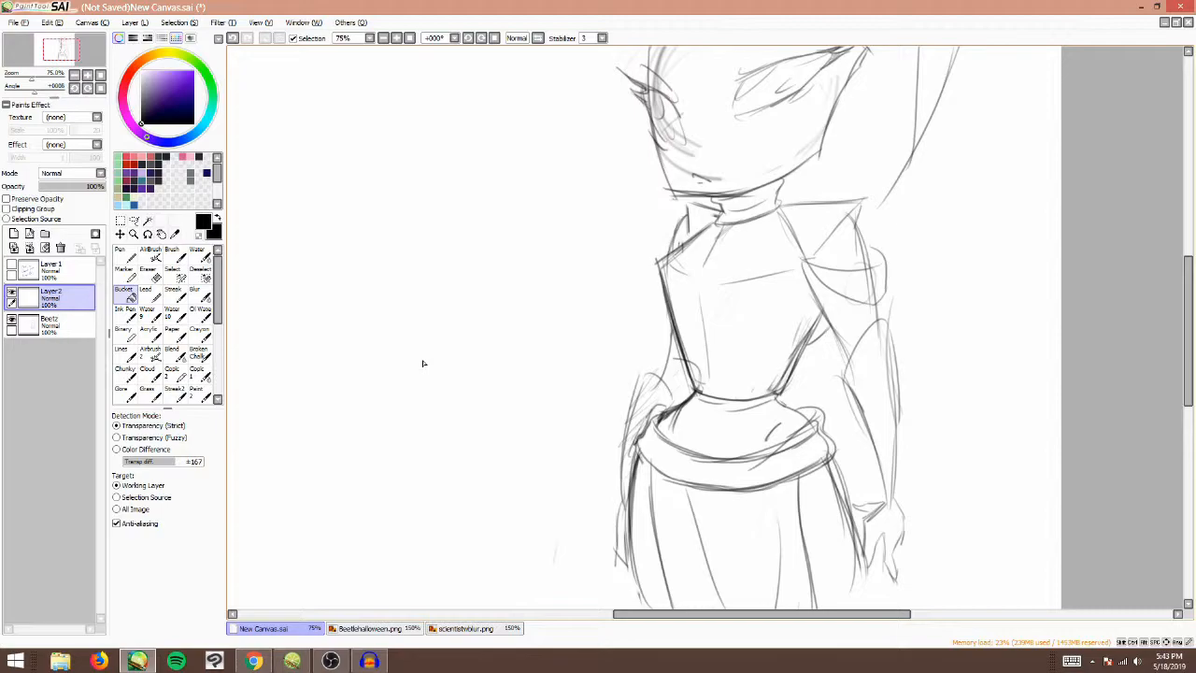
{"action": "left_click_drag", "start_coordinate": [738, 60], "coordinate": [624, 111]}
{"action": "left_click", "coordinate": [540, 87]}
{"action": "key", "text": "ctrl+z"}
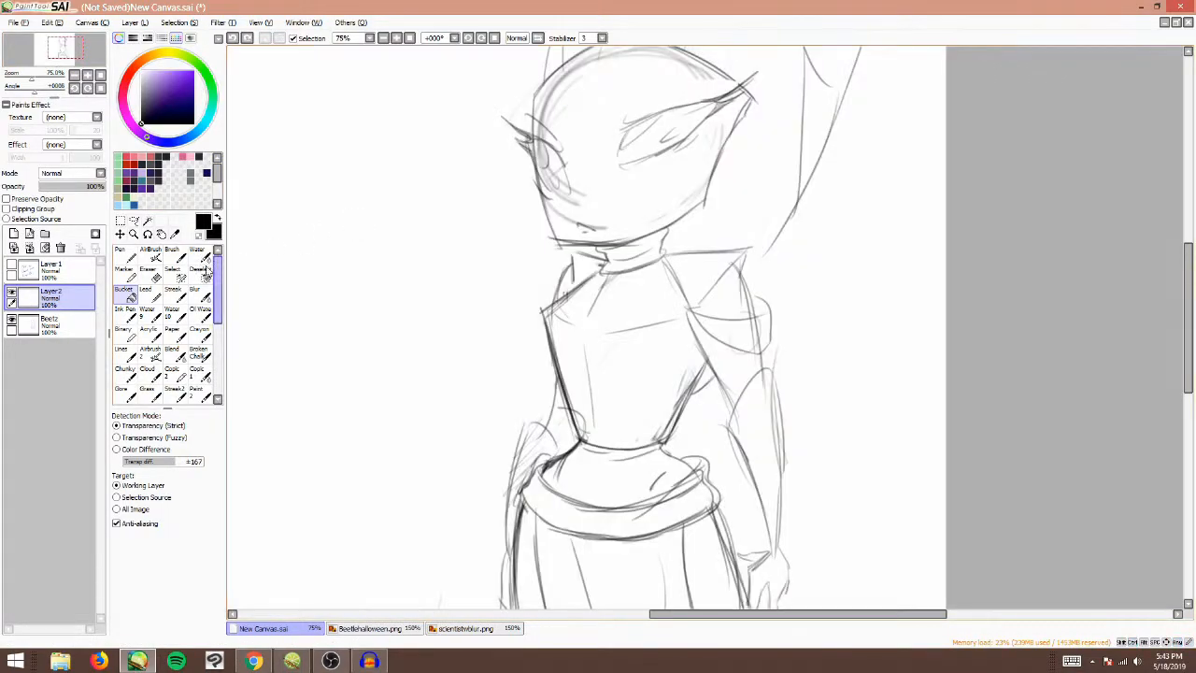
- Try inking the edge of the character's face with the regular Pen on the new normal layer
{"action": "key", "text": "n"}
{"action": "mouse_move", "coordinate": [535, 76]}
{"action": "left_mouse_down"}
{"action": "mouse_move", "coordinate": [548, 259]}
{"action": "mouse_move", "coordinate": [530, 119]}
{"action": "mouse_move", "coordinate": [561, 259]}
{"action": "mouse_move", "coordinate": [564, 249]}
{"action": "left_mouse_up"}
{"action": "key", "text": "ctrl+z"}
{"action": "key", "text": "ctrl+z"}
{"action": "left_click_drag", "start_coordinate": [517, 128], "coordinate": [603, 48]}
{"action": "key", "text": "ctrl+z"}
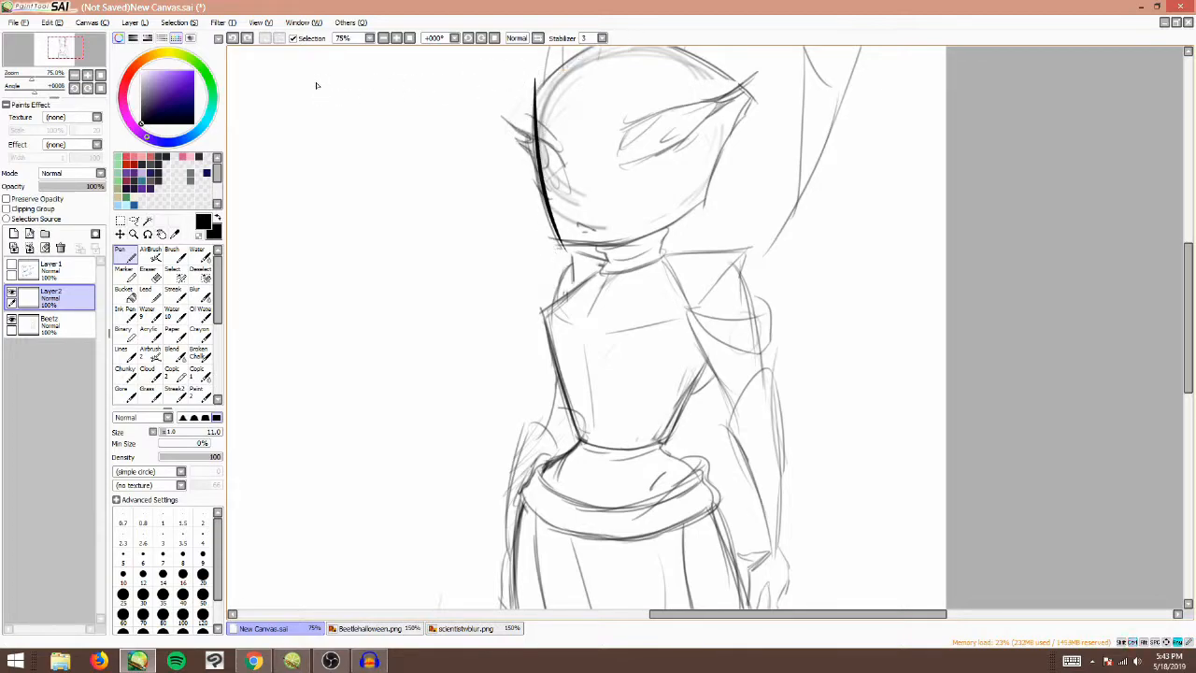
{"action": "left_click_drag", "start_coordinate": [73, 51], "coordinate": [74, 48]}
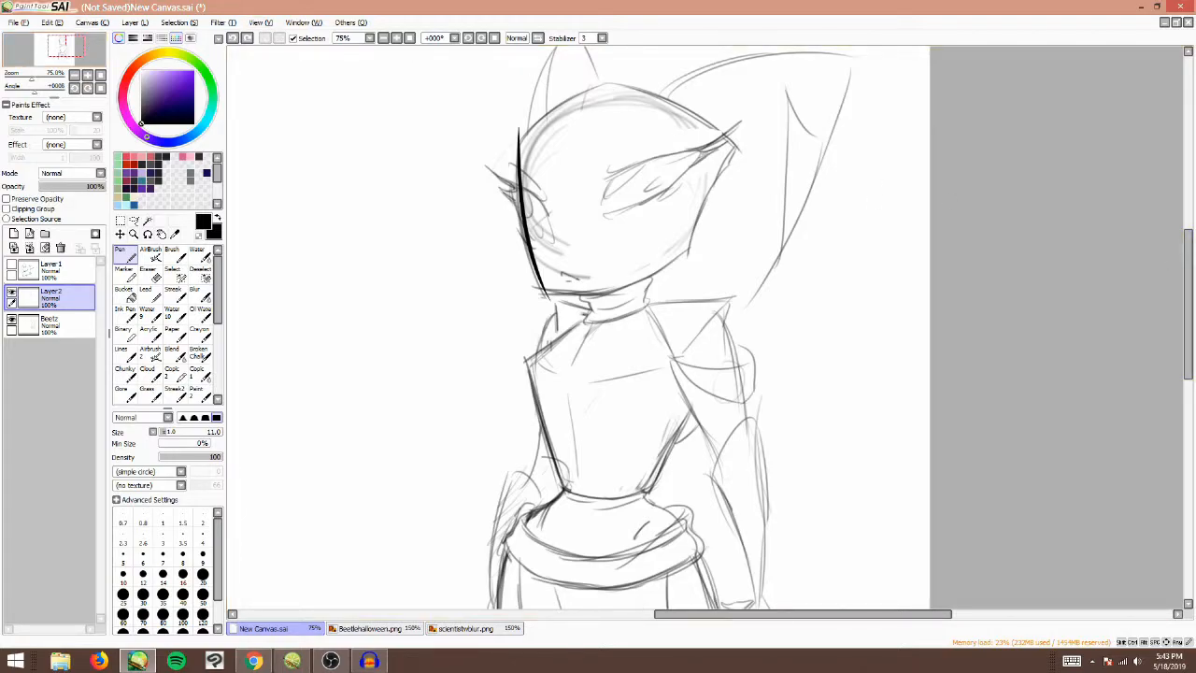
- Delete the trial ink layer and add a linework layer above the Beetz sketch
{"action": "key", "text": "alt+Tab"}
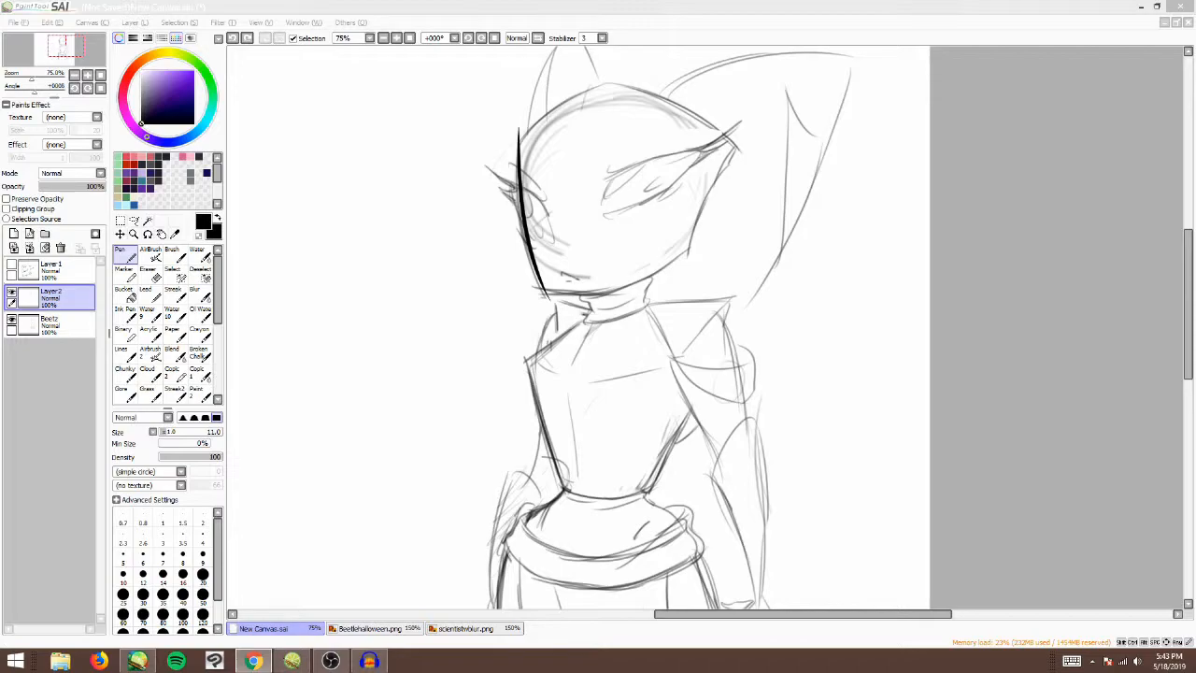
{"action": "left_click", "coordinate": [60, 247]}
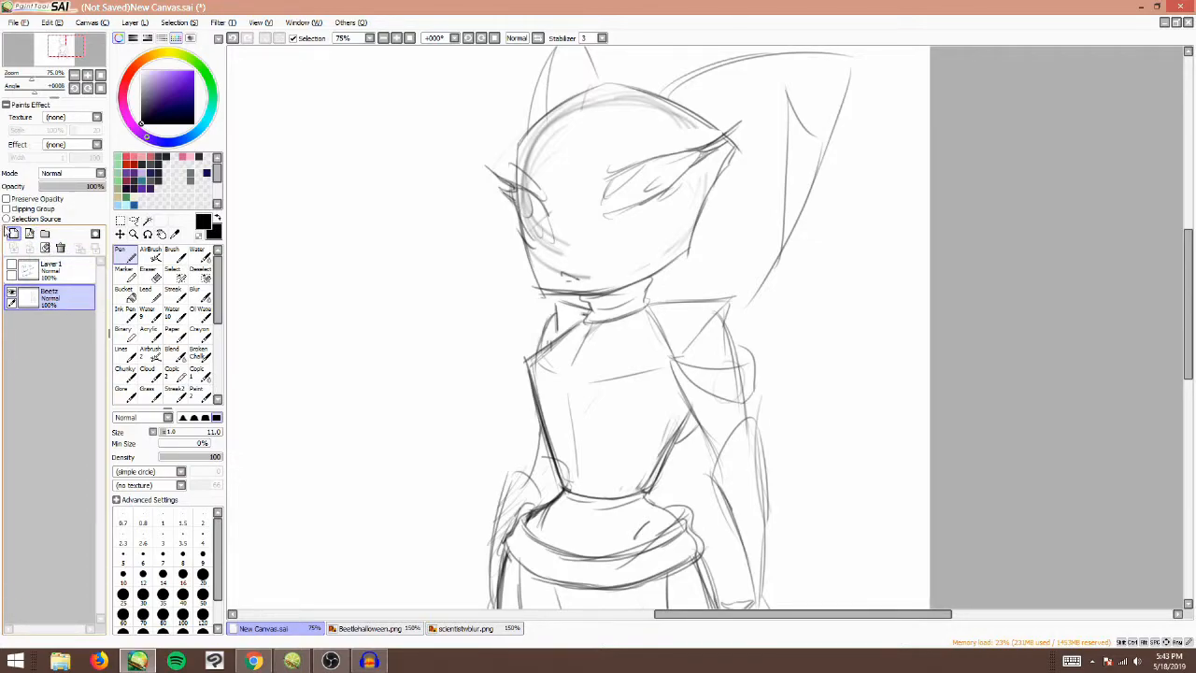
{"action": "left_click", "coordinate": [29, 233]}
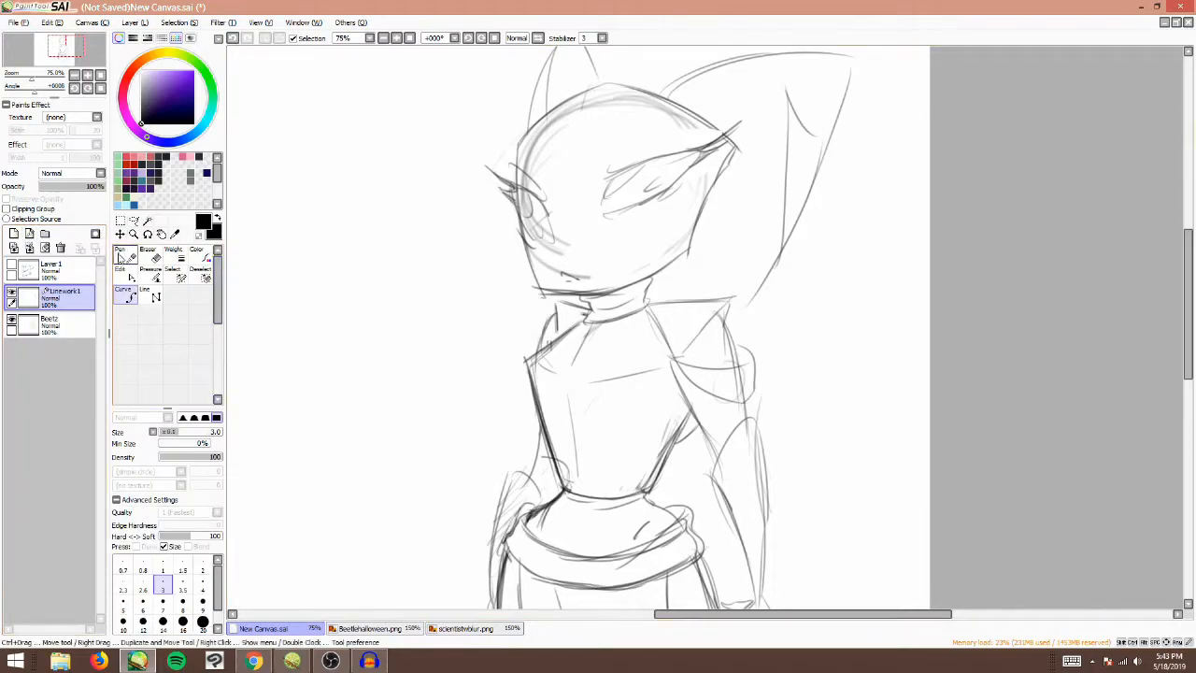
- Beside the sketch, draw a freehand S-shaped test stroke with the size 12 linework Pen and a similar one with Curve
{"action": "left_click", "coordinate": [120, 258]}
{"action": "left_click_drag", "start_coordinate": [75, 59], "coordinate": [66, 59]}
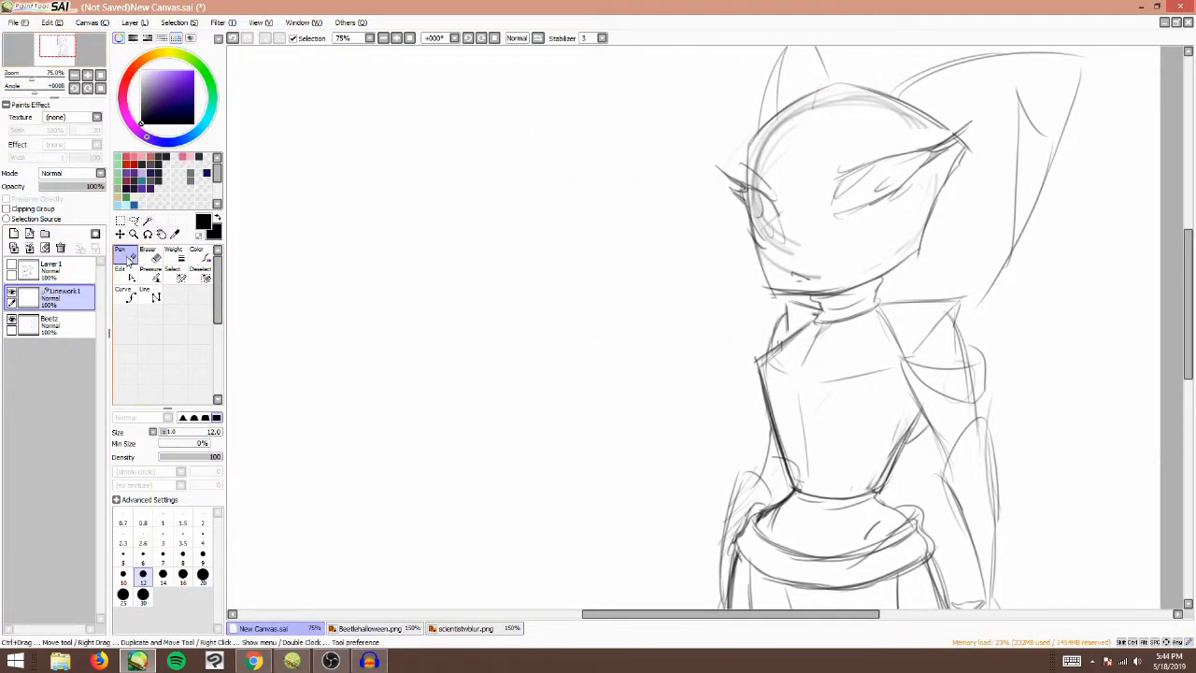
{"action": "left_click_drag", "start_coordinate": [369, 160], "coordinate": [312, 276]}
{"action": "left_click", "coordinate": [127, 295]}
{"action": "left_click", "coordinate": [479, 213]}
{"action": "left_click", "coordinate": [414, 268]}
{"action": "double_click", "coordinate": [447, 298]}
- Draw a two-segment angular test line with the Line tool and try another Pen stroke above the test shapes
{"action": "left_click", "coordinate": [152, 297]}
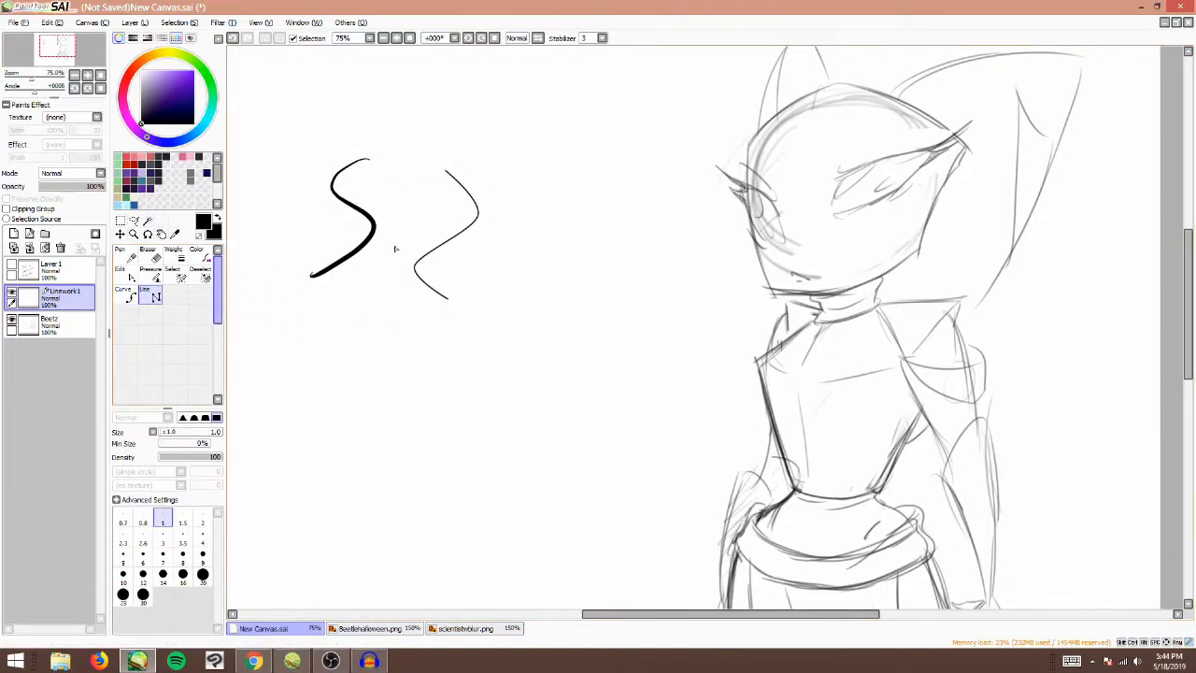
{"action": "left_click", "coordinate": [546, 190]}
{"action": "left_click", "coordinate": [501, 276]}
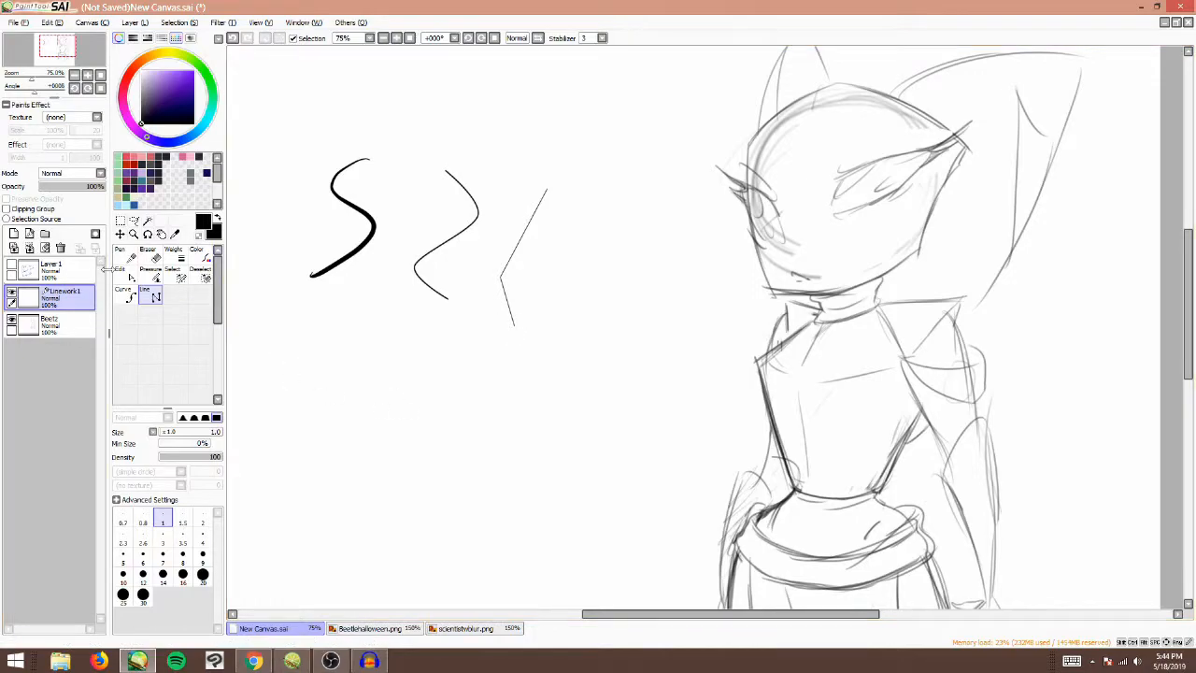
{"action": "left_click", "coordinate": [127, 257]}
{"action": "mouse_move", "coordinate": [343, 136]}
{"action": "left_mouse_down"}
{"action": "mouse_move", "coordinate": [355, 110]}
{"action": "mouse_move", "coordinate": [435, 124]}
{"action": "left_mouse_up"}
{"action": "key", "text": "ctrl+z"}
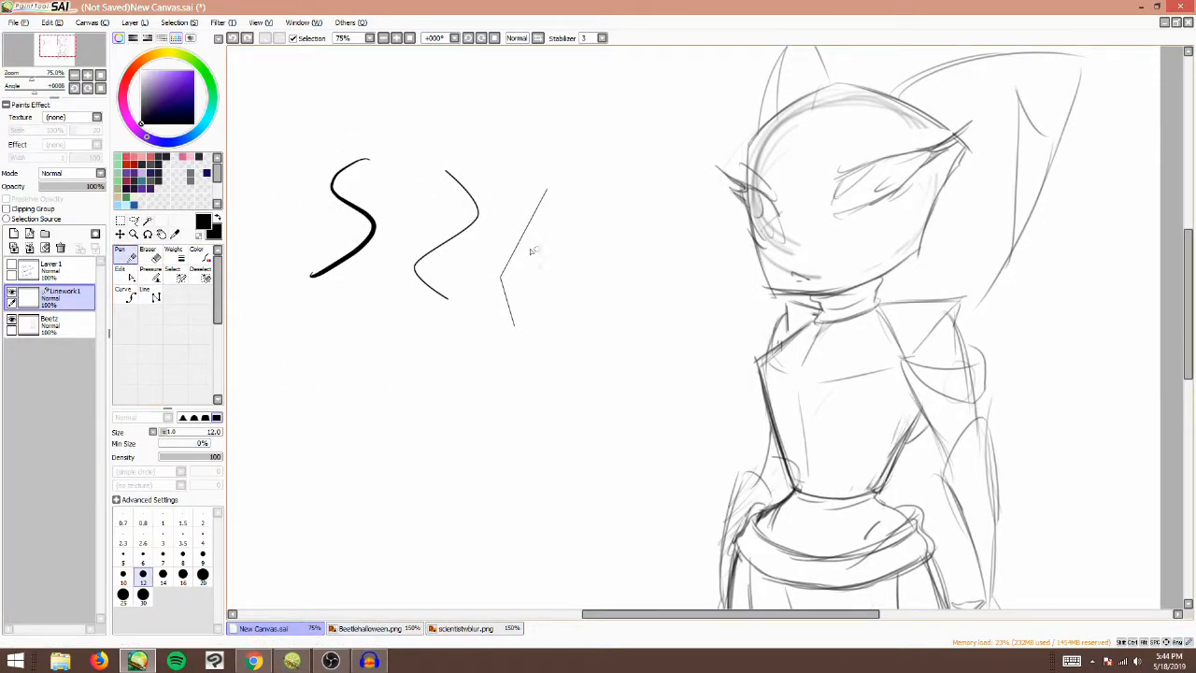
- Lower the Beetz sketch layer's opacity to 53% and make the linework layer active again
{"action": "left_click", "coordinate": [125, 292]}
{"action": "left_click", "coordinate": [77, 329]}
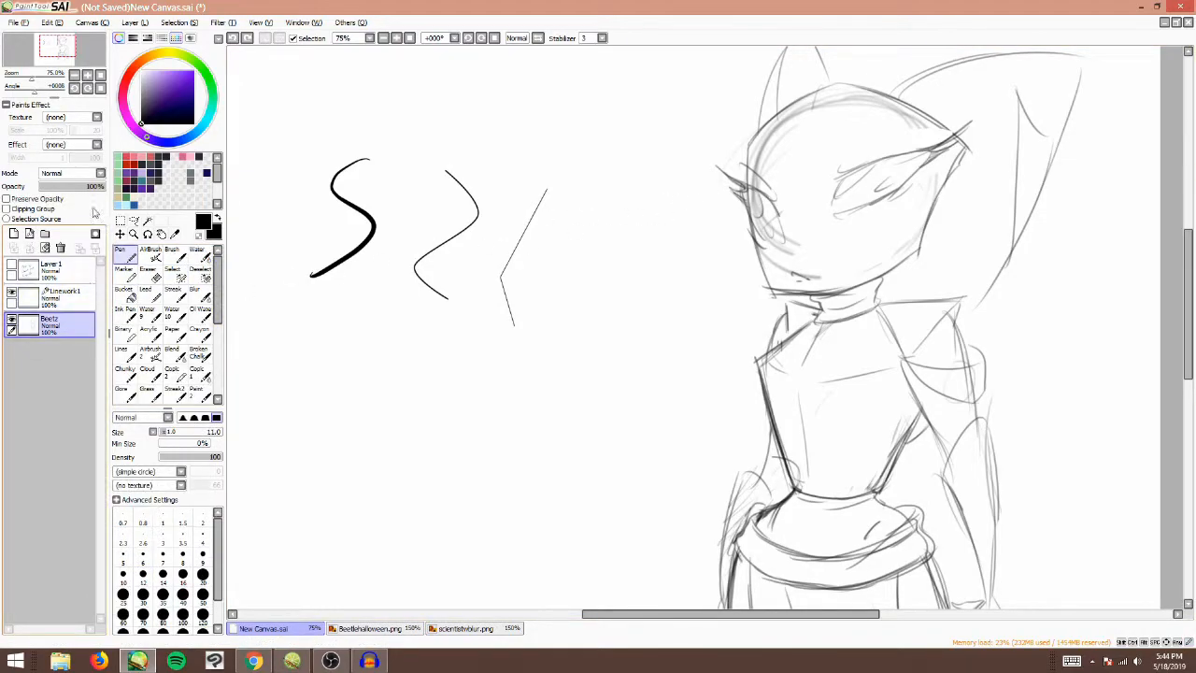
{"action": "left_click_drag", "start_coordinate": [98, 186], "coordinate": [74, 186]}
{"action": "left_click", "coordinate": [56, 297]}
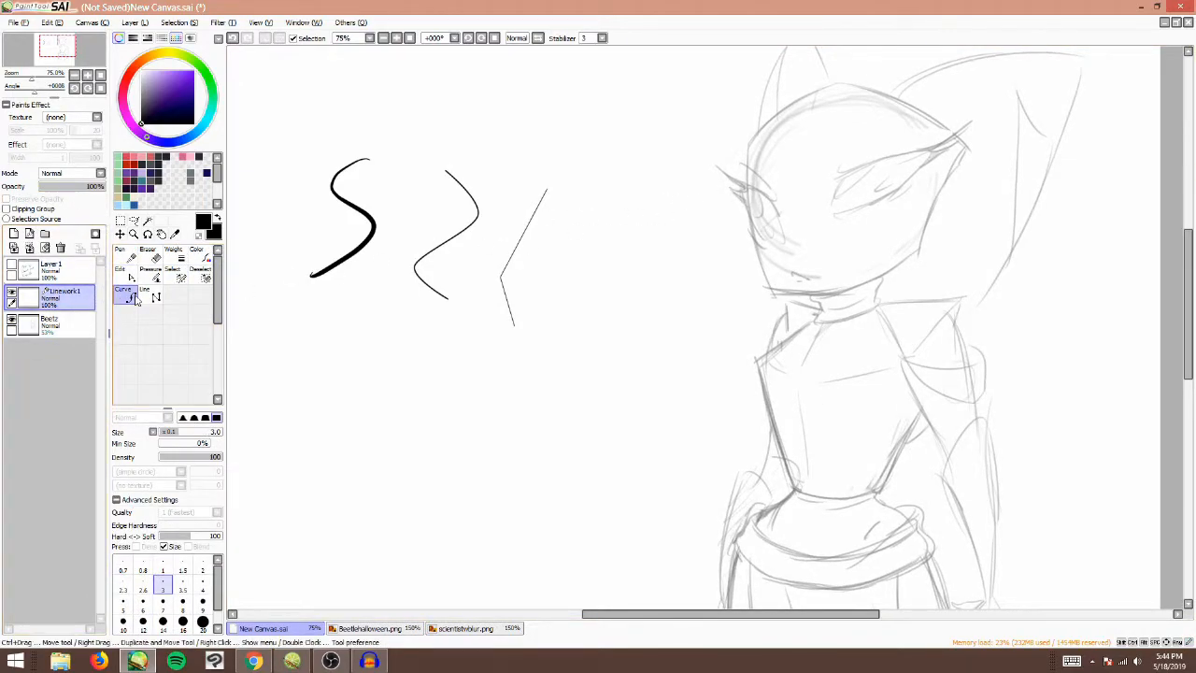
- Try tracing the head from the chin up to the crown with the size 3 Curve tool, and clear the linework layer
{"action": "left_click", "coordinate": [838, 293]}
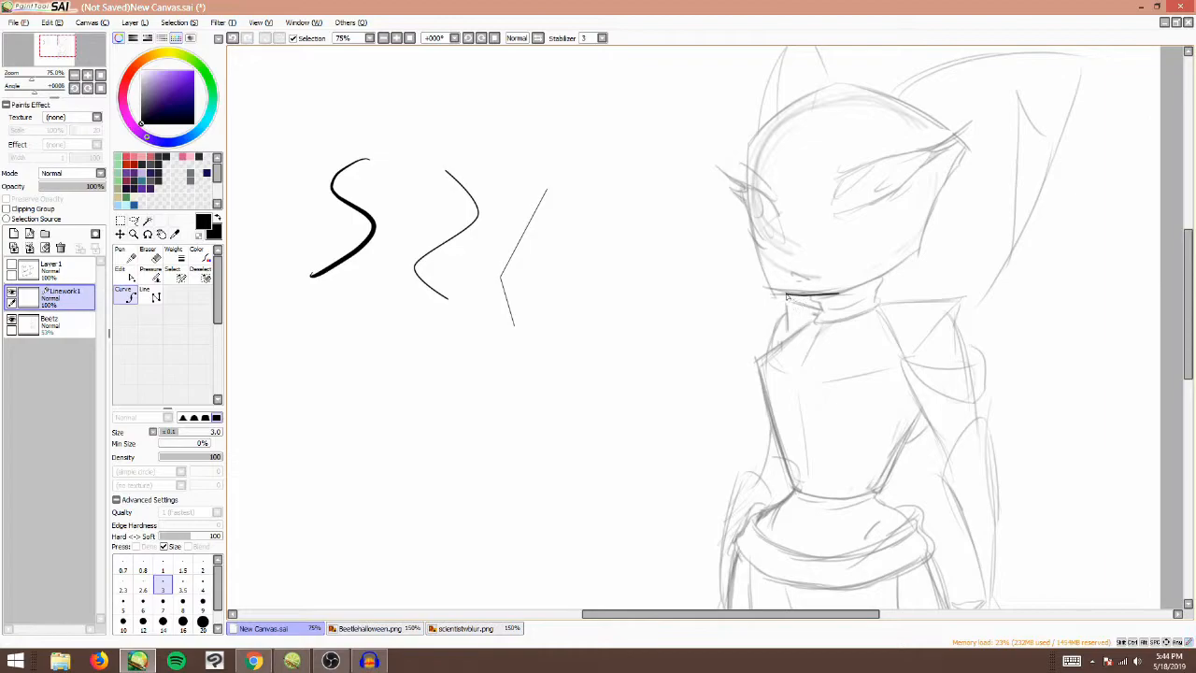
{"action": "left_click", "coordinate": [769, 294]}
{"action": "left_click", "coordinate": [747, 143]}
{"action": "left_click", "coordinate": [776, 115]}
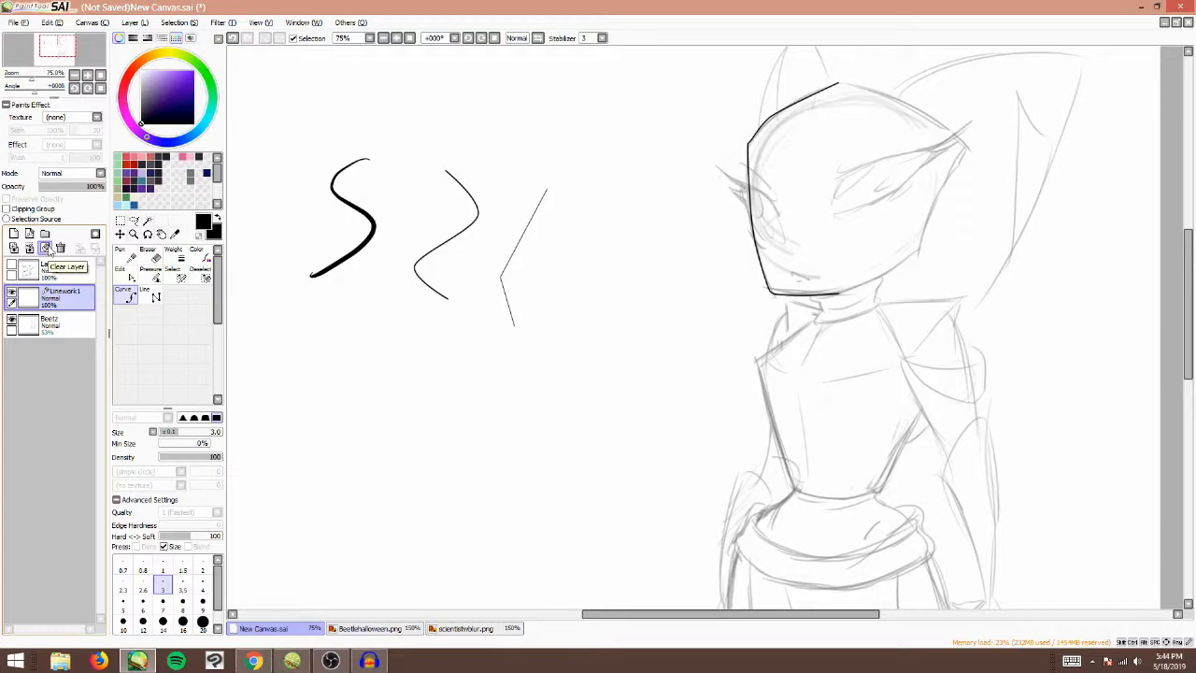
{"action": "left_click", "coordinate": [46, 248]}
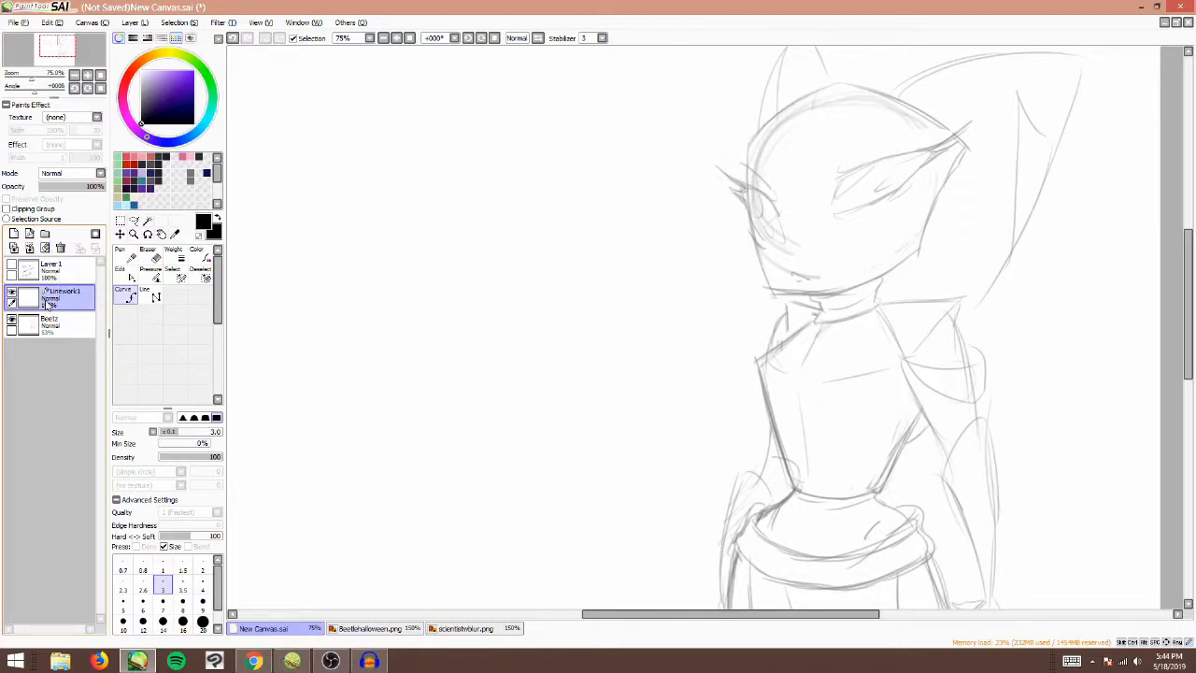
- Ink the side of the face and both slopes of the crown as overlapping strokes with the size 12 linework Pen
{"action": "left_click", "coordinate": [119, 258]}
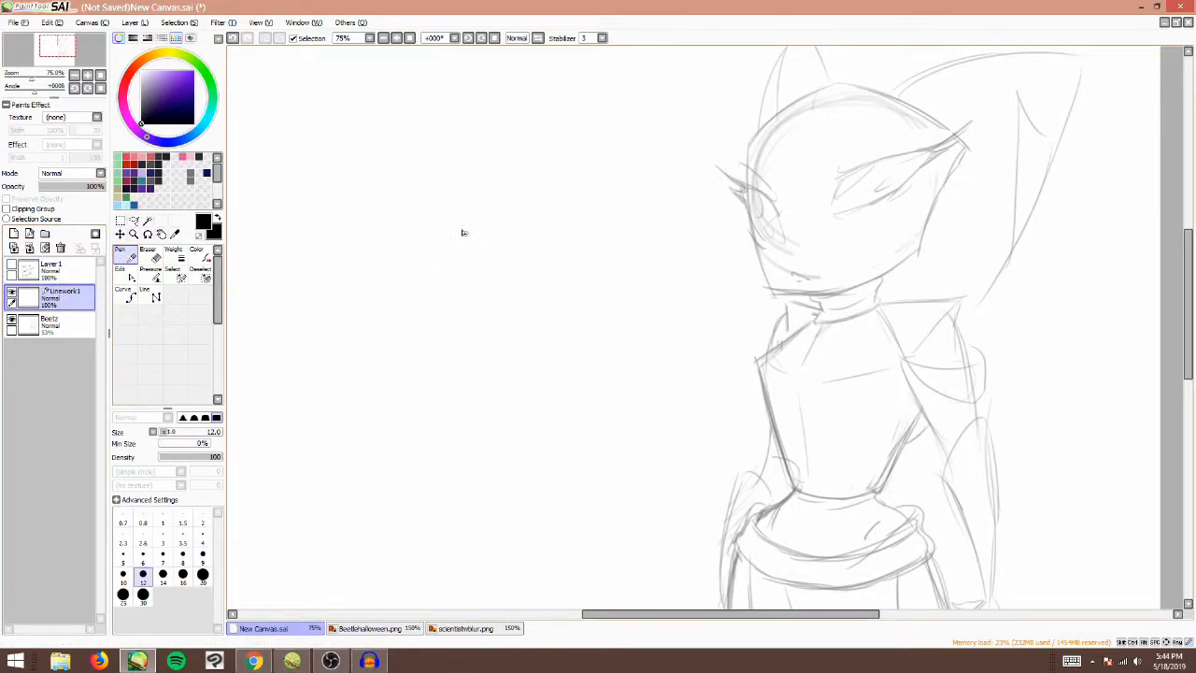
{"action": "mouse_move", "coordinate": [57, 47]}
{"action": "left_mouse_down"}
{"action": "mouse_move", "coordinate": [76, 34]}
{"action": "mouse_move", "coordinate": [81, 66]}
{"action": "left_mouse_up"}
{"action": "left_click", "coordinate": [396, 38]}
{"action": "mouse_move", "coordinate": [617, 155]}
{"action": "left_mouse_down"}
{"action": "mouse_move", "coordinate": [609, 218]}
{"action": "mouse_move", "coordinate": [646, 433]}
{"action": "mouse_move", "coordinate": [647, 419]}
{"action": "left_mouse_up"}
{"action": "key", "text": "ctrl+z"}
{"action": "key", "text": "ctrl+z"}
{"action": "mouse_move", "coordinate": [577, 224]}
{"action": "left_mouse_down"}
{"action": "mouse_move", "coordinate": [740, 94]}
{"action": "mouse_move", "coordinate": [739, 112]}
{"action": "mouse_move", "coordinate": [913, 205]}
{"action": "left_mouse_up"}
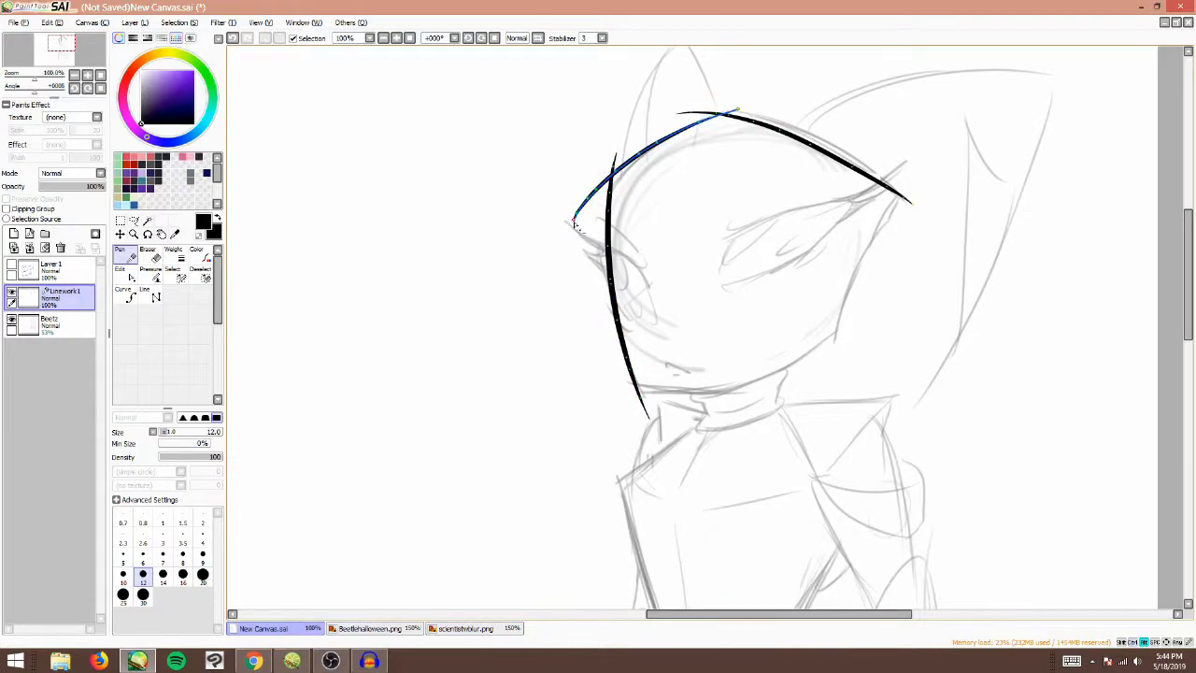
- Trim the overshooting ends of the crown strokes by moving and deleting their control points so they meet at the peak
{"action": "left_click_drag", "start_coordinate": [572, 222], "coordinate": [588, 199]}
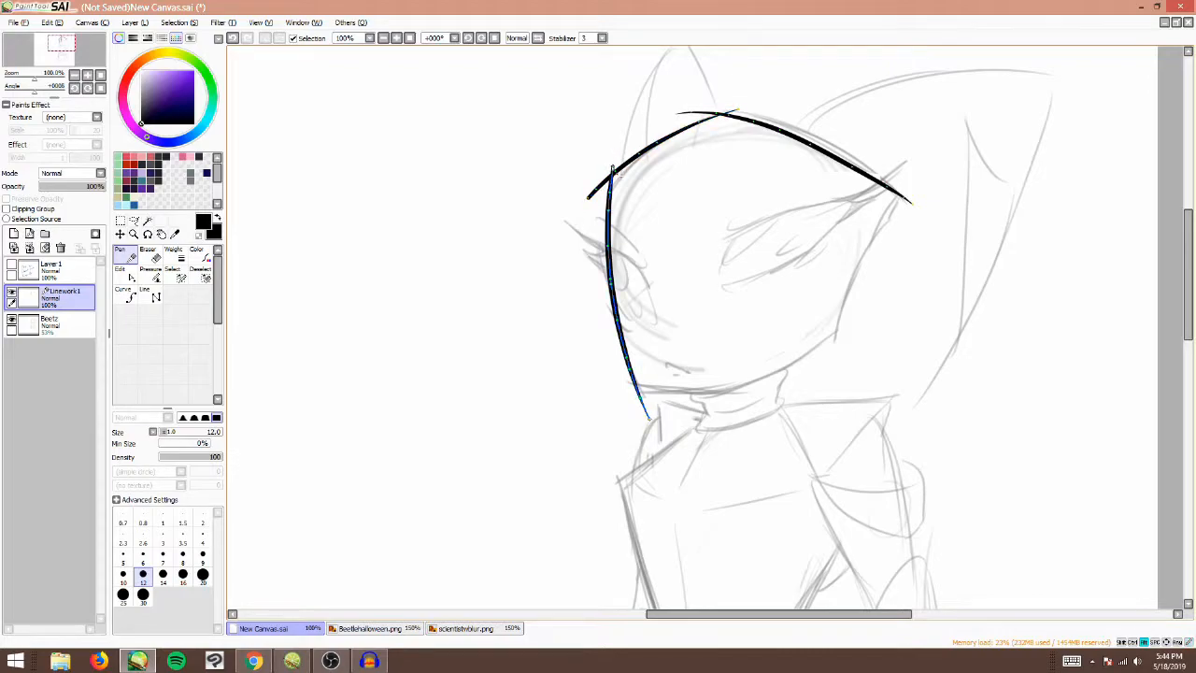
{"action": "left_click", "coordinate": [677, 113], "text": "alt"}
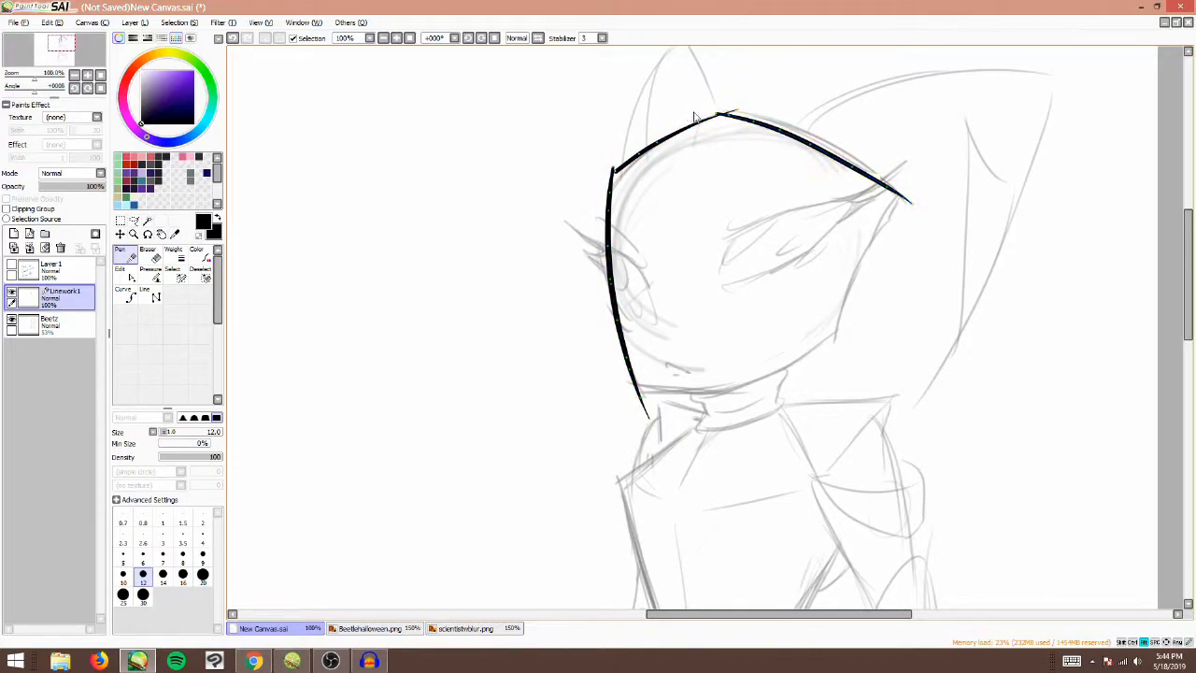
{"action": "left_click", "coordinate": [737, 110], "text": "alt"}
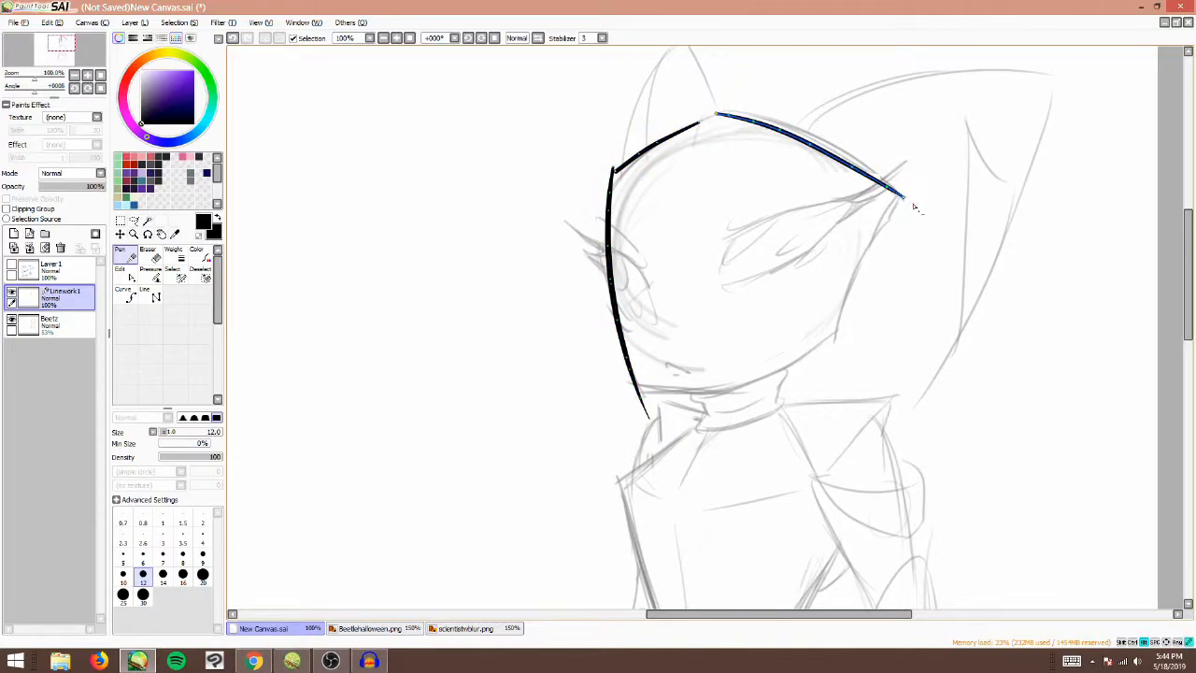
{"action": "left_click_drag", "start_coordinate": [711, 116], "coordinate": [734, 111]}
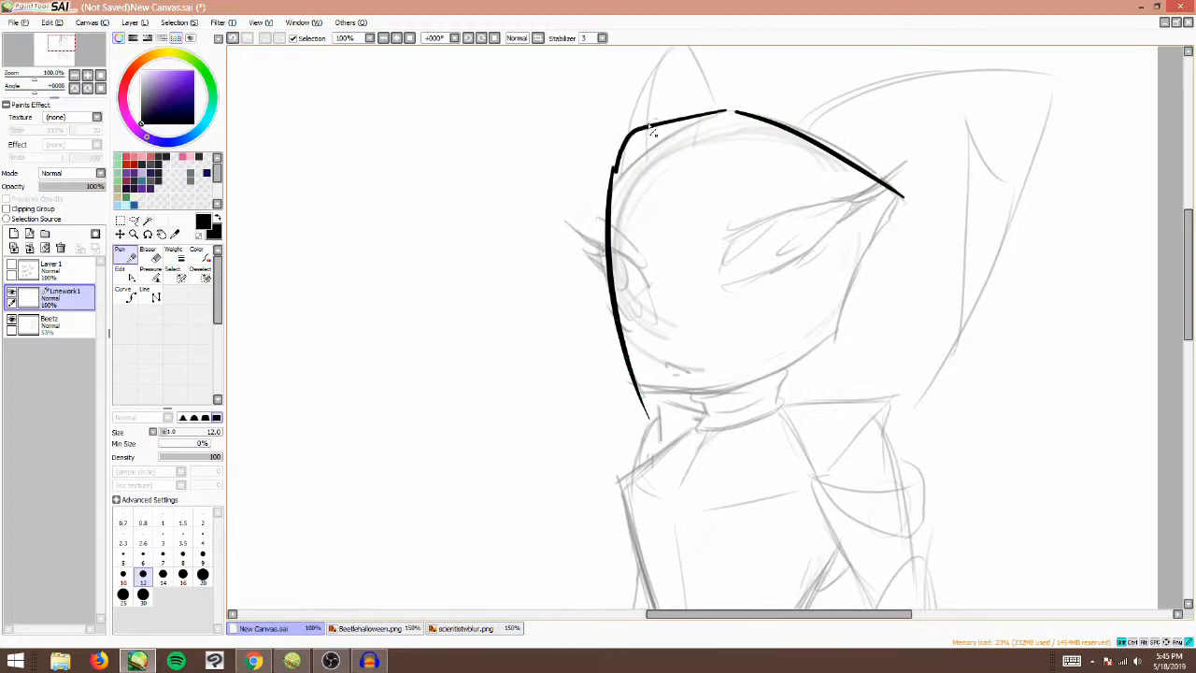
- Try bending the crown stroke nearest the face's edge by pulling its control points, and undo the distortions
{"action": "left_click_drag", "start_coordinate": [668, 119], "coordinate": [654, 102]}
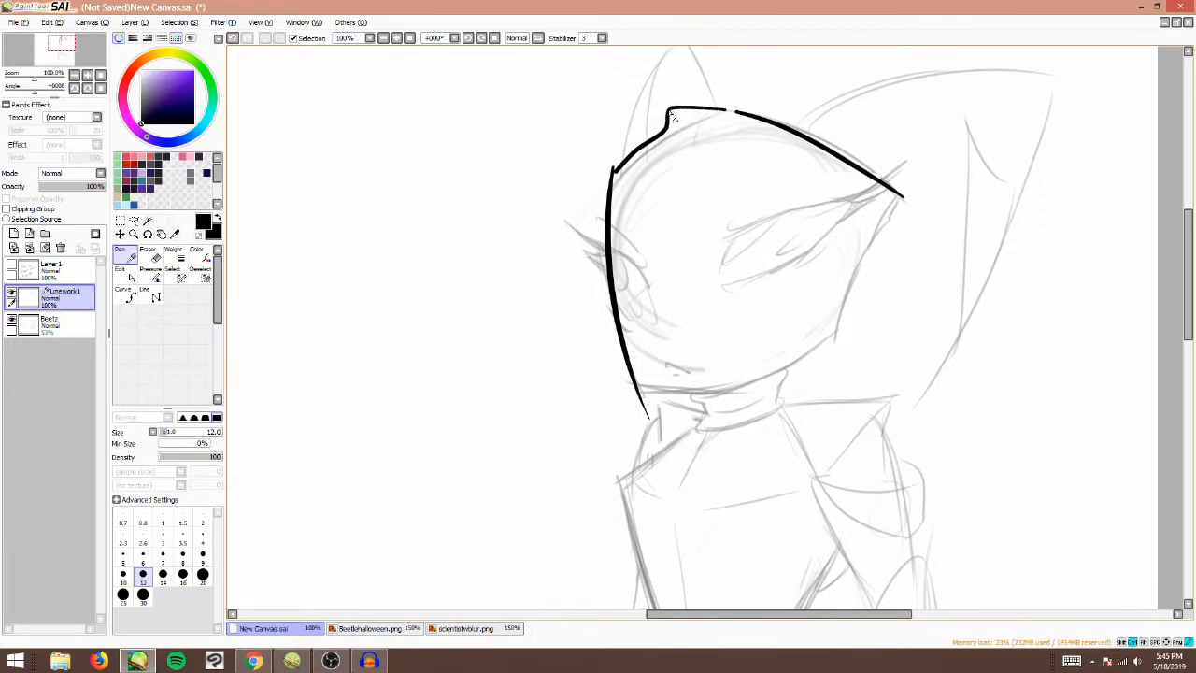
{"action": "key", "text": "ctrl+z"}
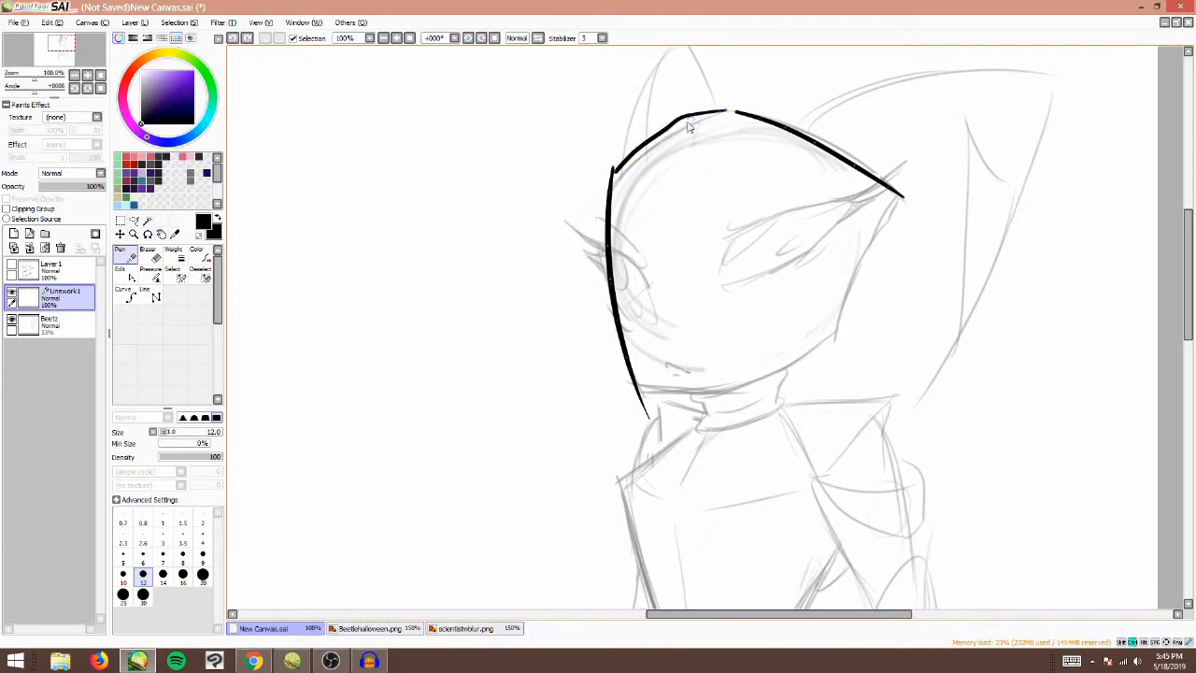
{"action": "left_click_drag", "start_coordinate": [668, 134], "coordinate": [651, 143]}
{"action": "key", "text": "ctrl+z"}
{"action": "key", "text": "ctrl+z"}
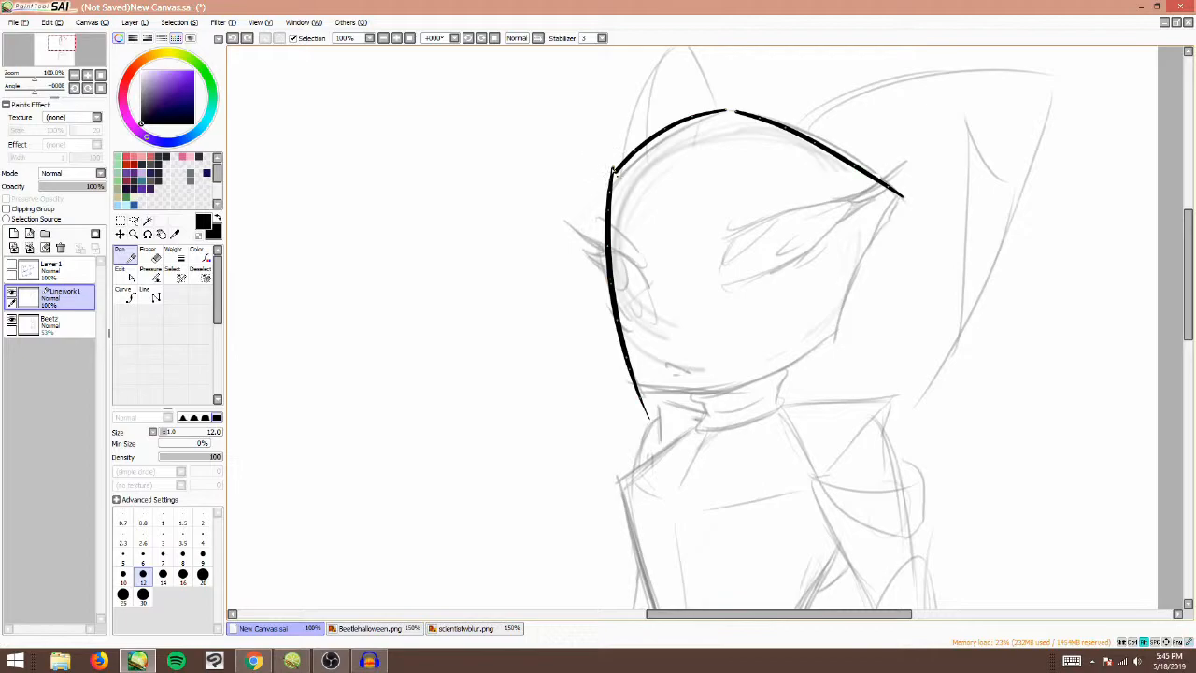
- Shorten the face-side stroke to end at the chin and meet the crown stroke by deleting and moving its end points
{"action": "left_click", "coordinate": [612, 180]}
{"action": "left_click", "coordinate": [648, 418], "text": "alt"}
{"action": "left_click", "coordinate": [640, 398], "text": "alt"}
{"action": "left_click_drag", "start_coordinate": [631, 376], "coordinate": [636, 389]}
{"action": "left_click_drag", "start_coordinate": [609, 192], "coordinate": [607, 197]}
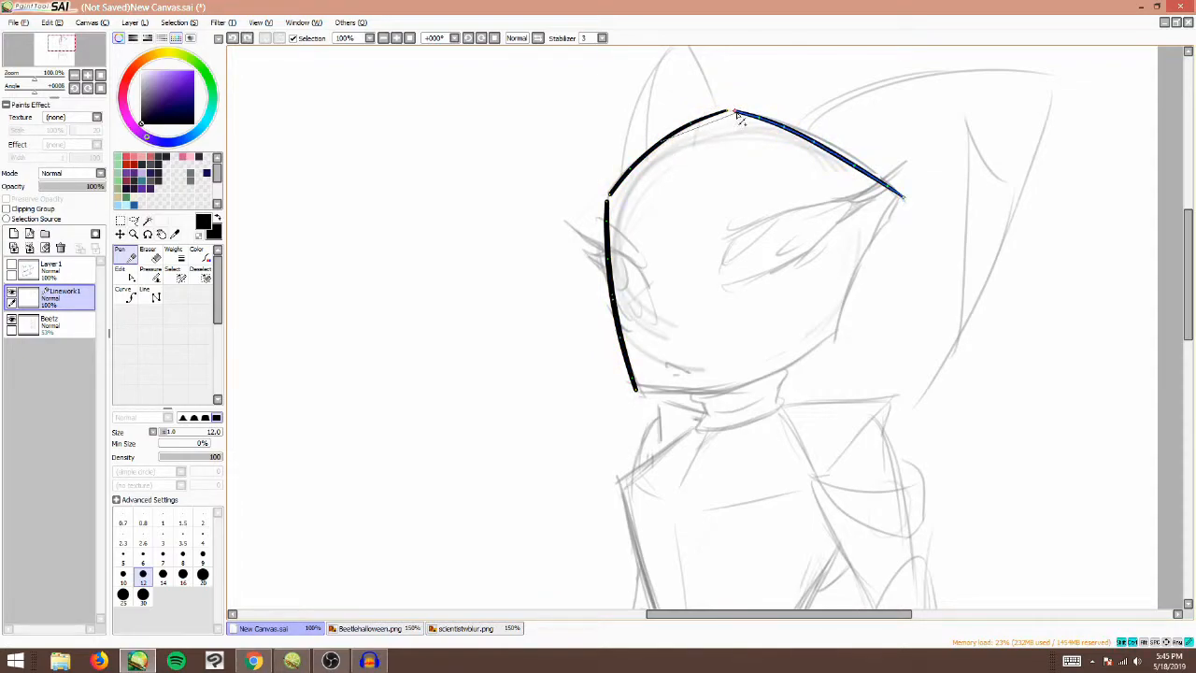
- Join the two crown strokes at the peak and curve the slope toward the eye by moving and deleting control points
{"action": "left_click_drag", "start_coordinate": [734, 111], "coordinate": [727, 110]}
{"action": "left_click", "coordinate": [854, 168], "text": "alt"}
{"action": "left_click_drag", "start_coordinate": [814, 144], "coordinate": [828, 142]}
{"action": "left_click", "coordinate": [784, 130], "text": "alt"}
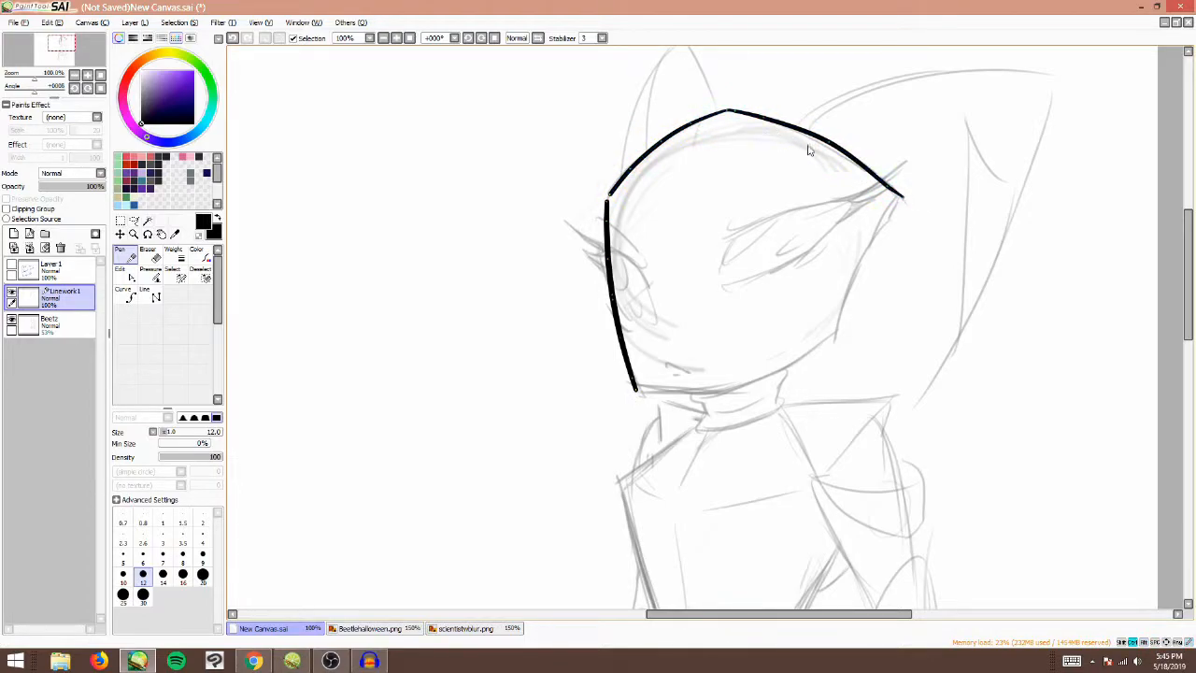
- Join the face-side stroke to the crown stroke and pull the crown's far end slightly in at the eye corner
{"action": "left_click_drag", "start_coordinate": [903, 197], "coordinate": [886, 186]}
{"action": "key", "text": "ctrl+z"}
{"action": "left_click_drag", "start_coordinate": [612, 194], "coordinate": [607, 201]}
{"action": "left_click_drag", "start_coordinate": [637, 389], "coordinate": [897, 199]}
- Draw two near-vertical test strokes on the blank canvas beside the head with the size 12 linework pen
{"action": "left_click", "coordinate": [153, 276]}
{"action": "left_click", "coordinate": [129, 255]}
{"action": "left_click_drag", "start_coordinate": [396, 162], "coordinate": [391, 332]}
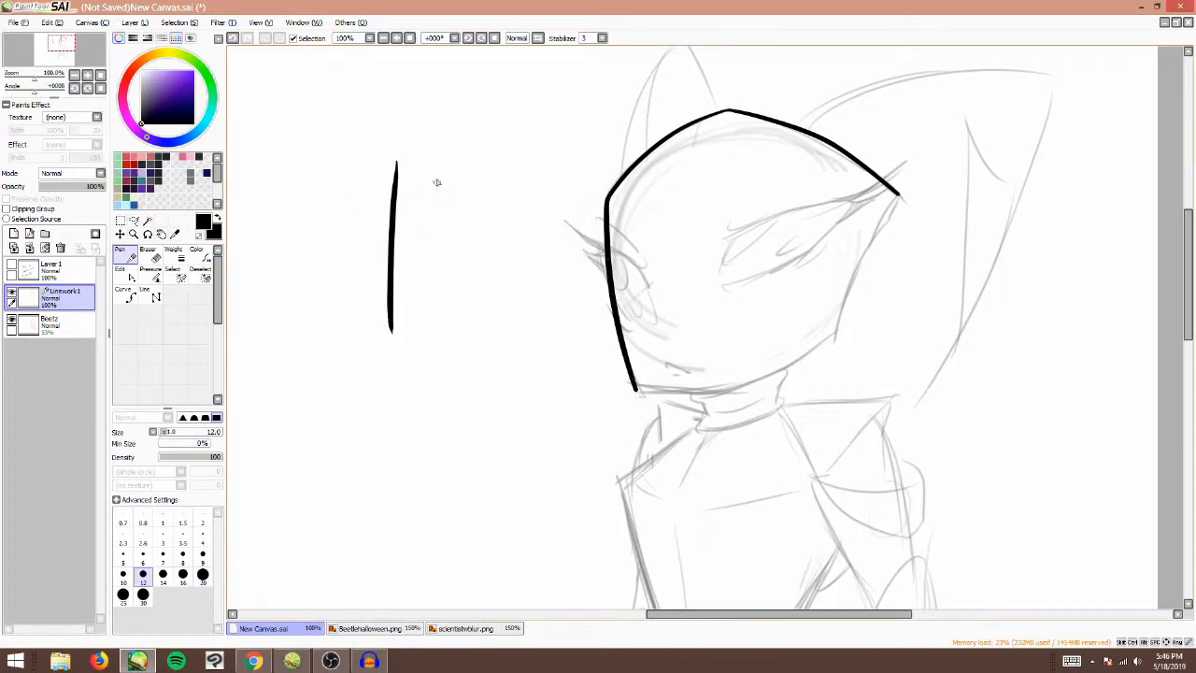
{"action": "left_click_drag", "start_coordinate": [434, 168], "coordinate": [425, 314]}
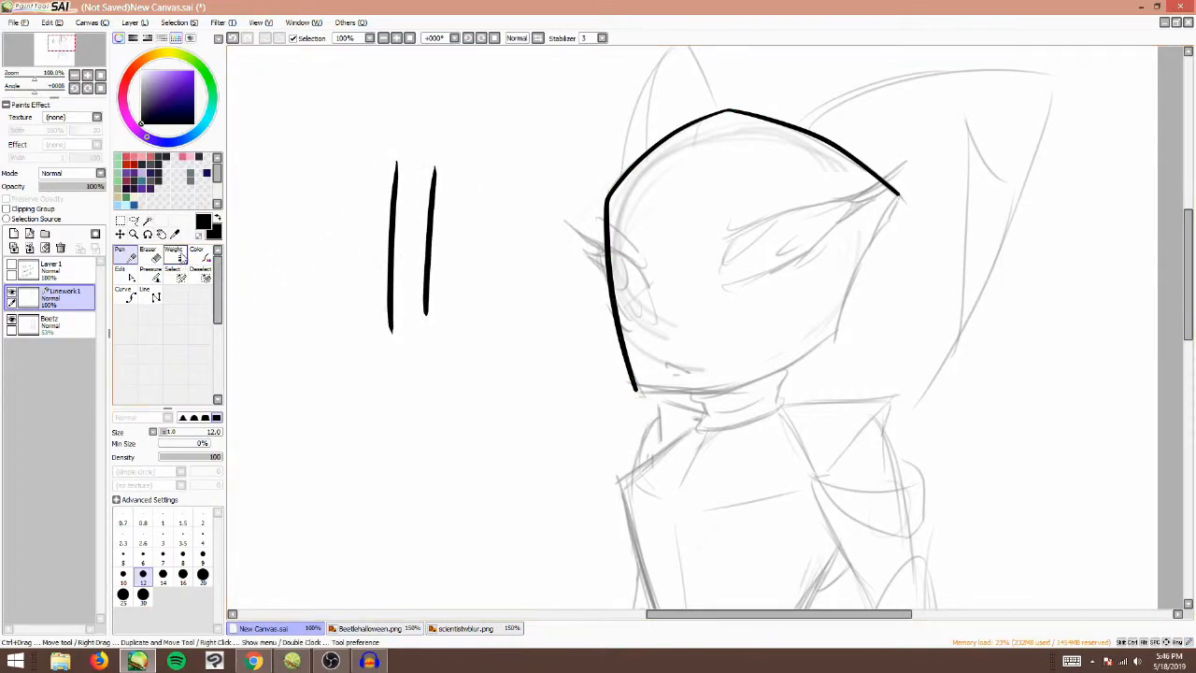
- Apply a line weight of 30 to the second test stroke, the one nearer the head, using the Weight tool
{"action": "left_click", "coordinate": [158, 274]}
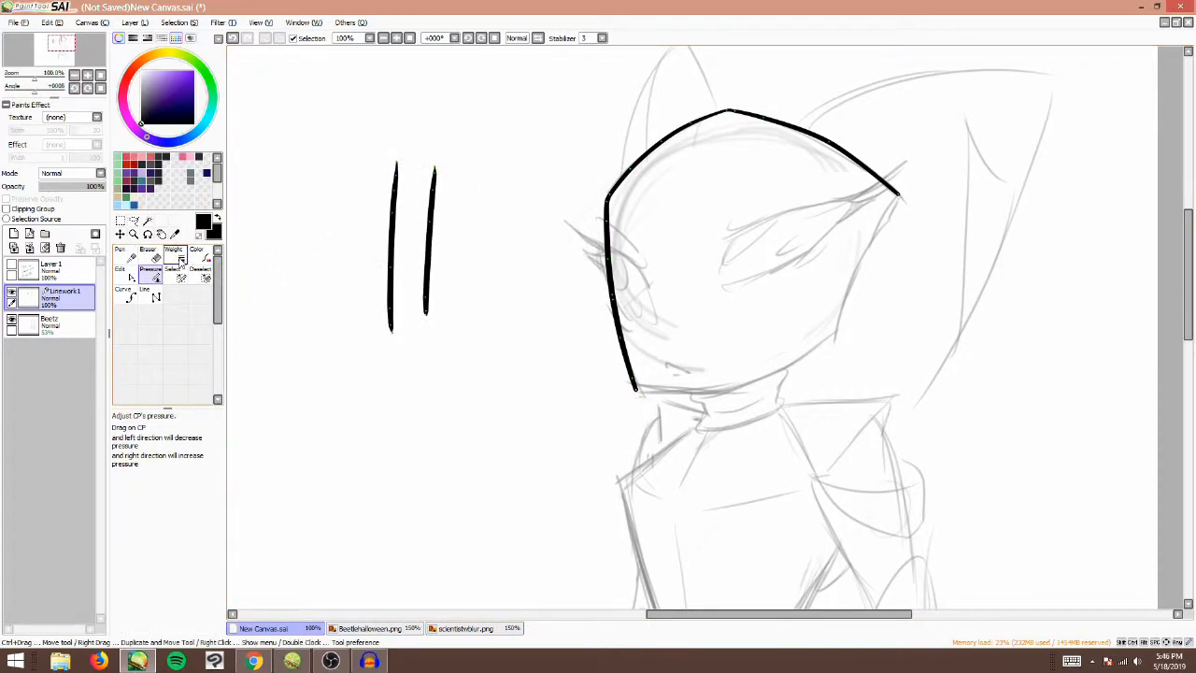
{"action": "left_click", "coordinate": [177, 259]}
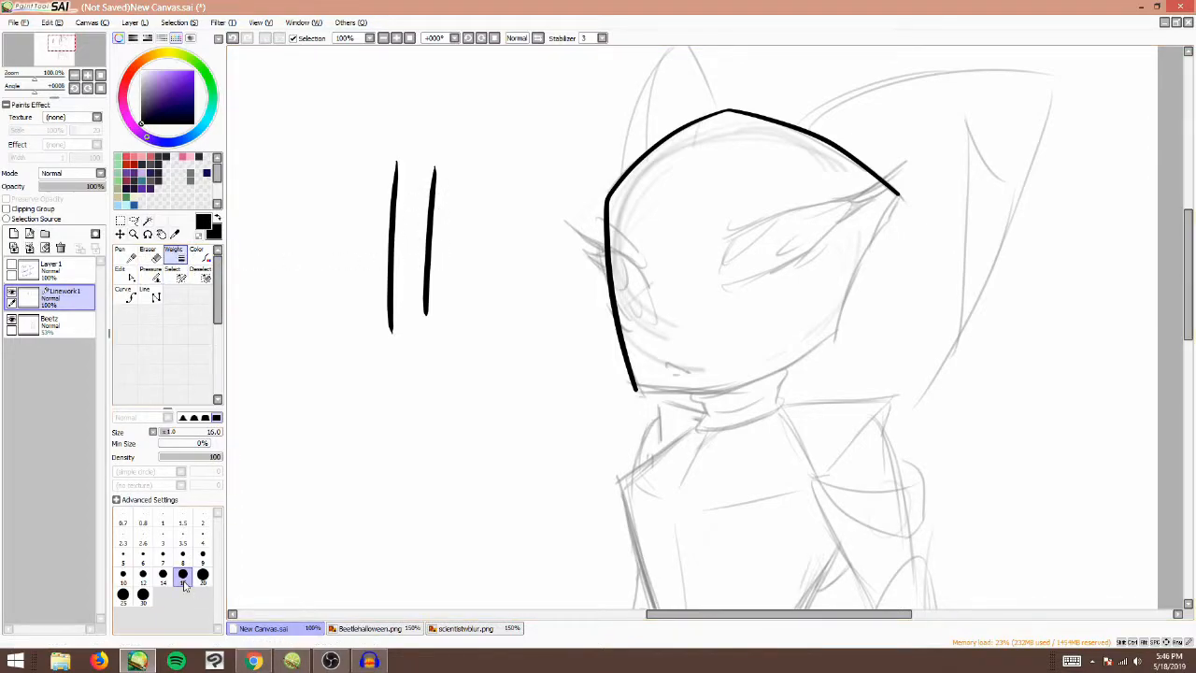
{"action": "left_click", "coordinate": [127, 255]}
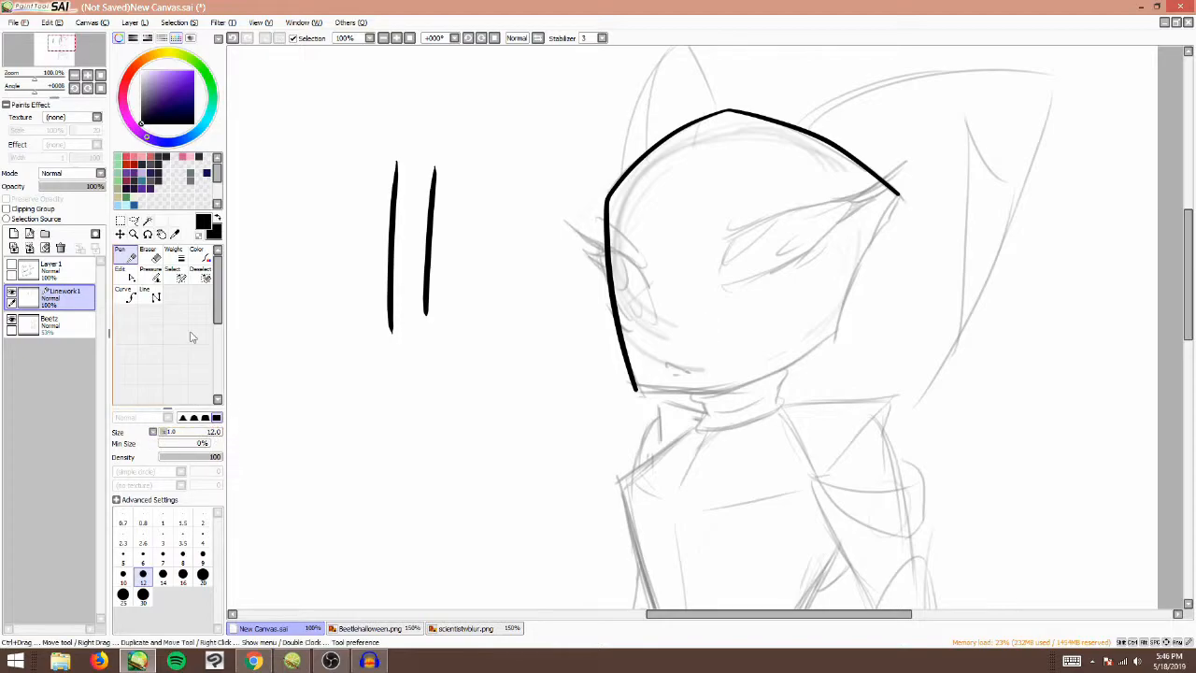
{"action": "left_click", "coordinate": [174, 255]}
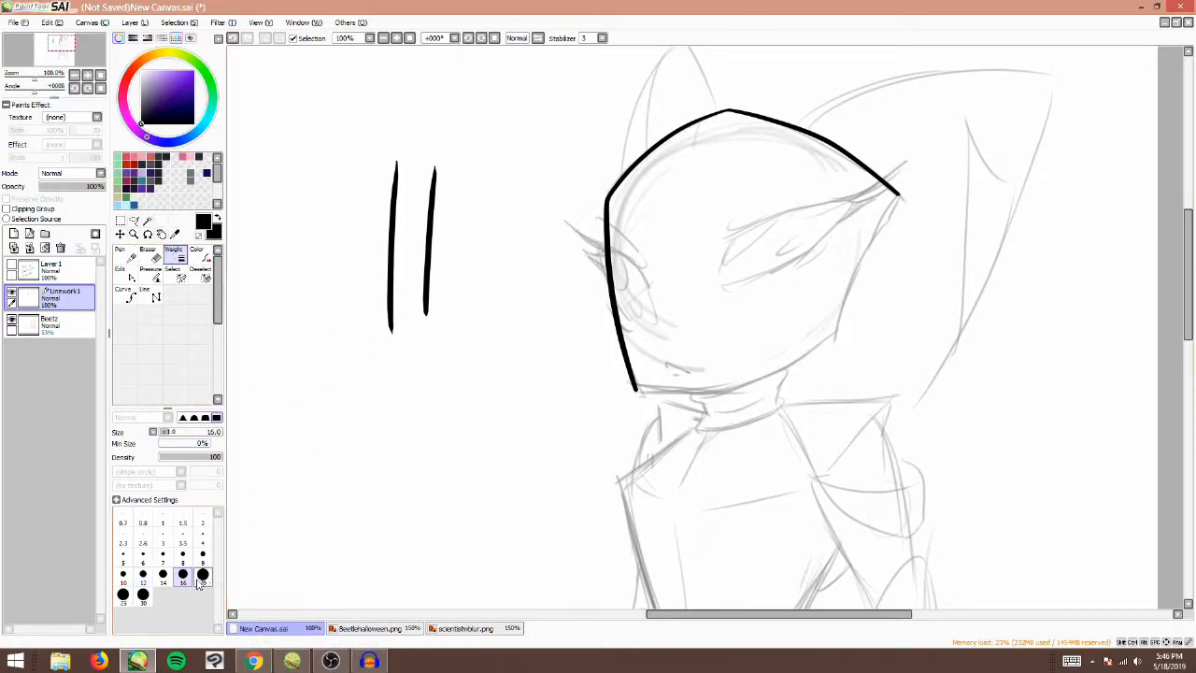
{"action": "left_click", "coordinate": [143, 594]}
{"action": "left_click", "coordinate": [433, 223]}
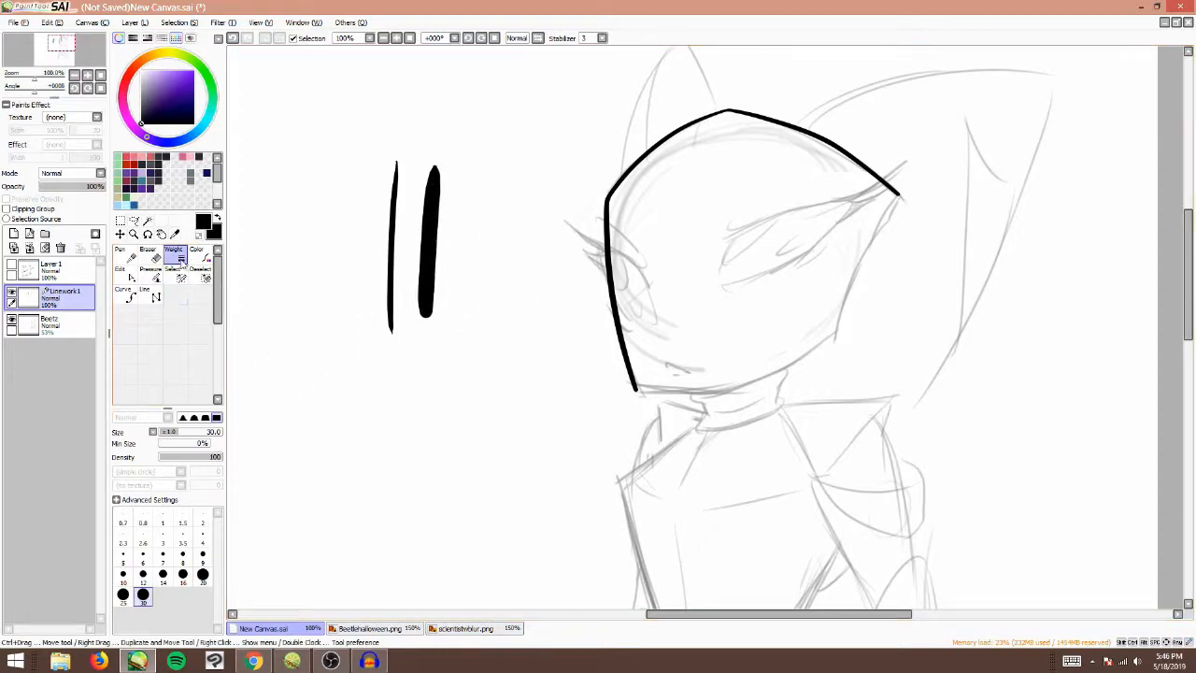
- Try lowering the pressure at an upper control point of the thin test stroke, and undo the change
{"action": "left_click", "coordinate": [152, 272]}
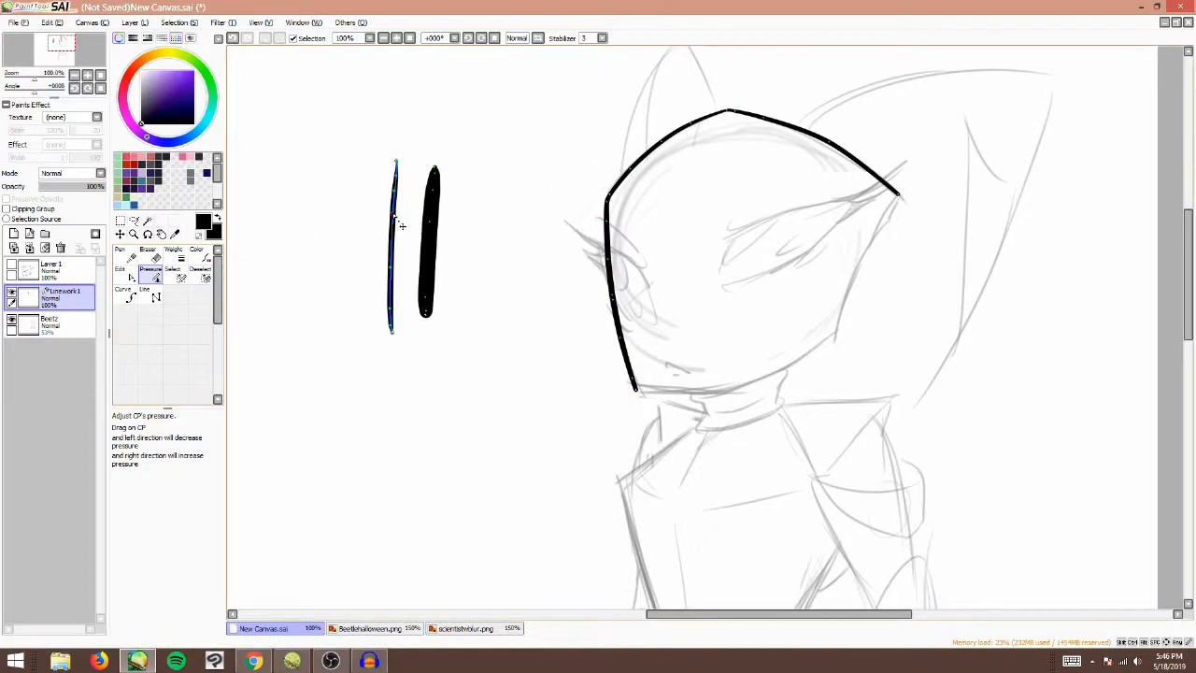
{"action": "mouse_move", "coordinate": [393, 216]}
{"action": "left_mouse_down"}
{"action": "mouse_move", "coordinate": [362, 231]}
{"action": "mouse_move", "coordinate": [463, 198]}
{"action": "mouse_move", "coordinate": [401, 243]}
{"action": "mouse_move", "coordinate": [529, 245]}
{"action": "mouse_move", "coordinate": [262, 251]}
{"action": "left_mouse_up"}
{"action": "key", "text": "ctrl+z"}
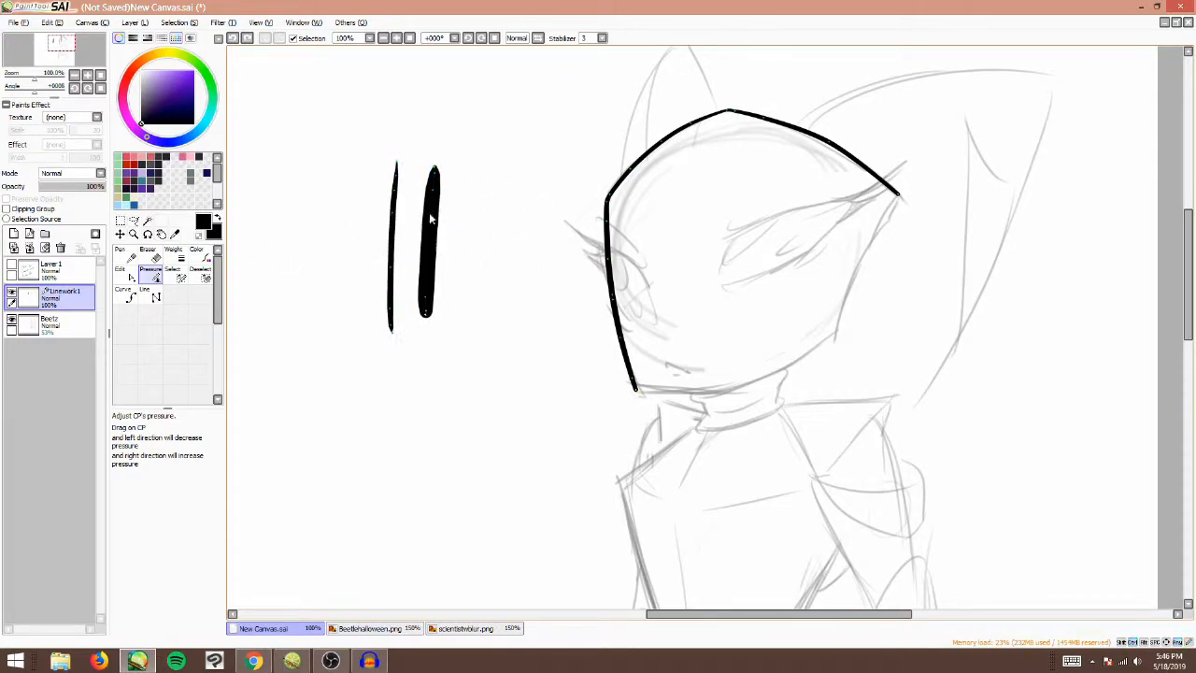
- Lengthen the thin test stroke at both ends and vary its control-point pressure into alternating thick and thin sections
{"action": "left_click", "coordinate": [397, 161], "text": "alt"}
{"action": "left_click_drag", "start_coordinate": [396, 175], "coordinate": [400, 149]}
{"action": "left_click_drag", "start_coordinate": [393, 329], "coordinate": [393, 358]}
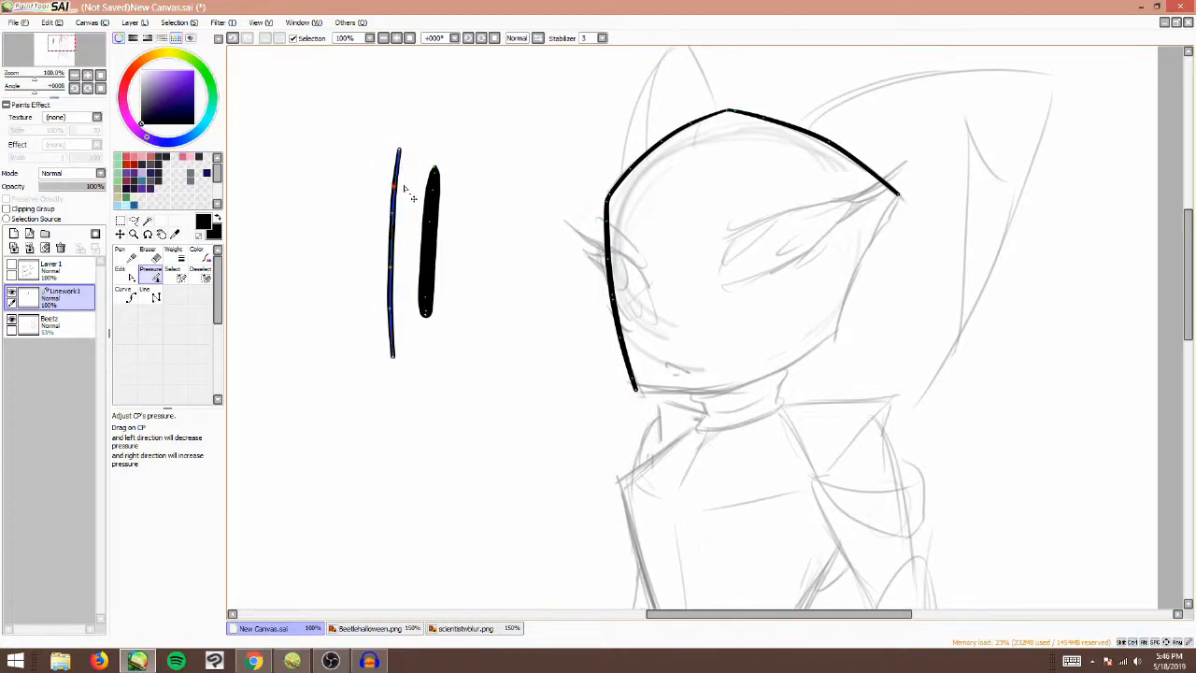
{"action": "left_click_drag", "start_coordinate": [300, 179], "coordinate": [373, 271]}
{"action": "mouse_move", "coordinate": [396, 199]}
{"action": "left_mouse_down"}
{"action": "mouse_move", "coordinate": [432, 177]}
{"action": "mouse_move", "coordinate": [462, 191]}
{"action": "mouse_move", "coordinate": [609, 180]}
{"action": "mouse_move", "coordinate": [391, 199]}
{"action": "left_mouse_up"}
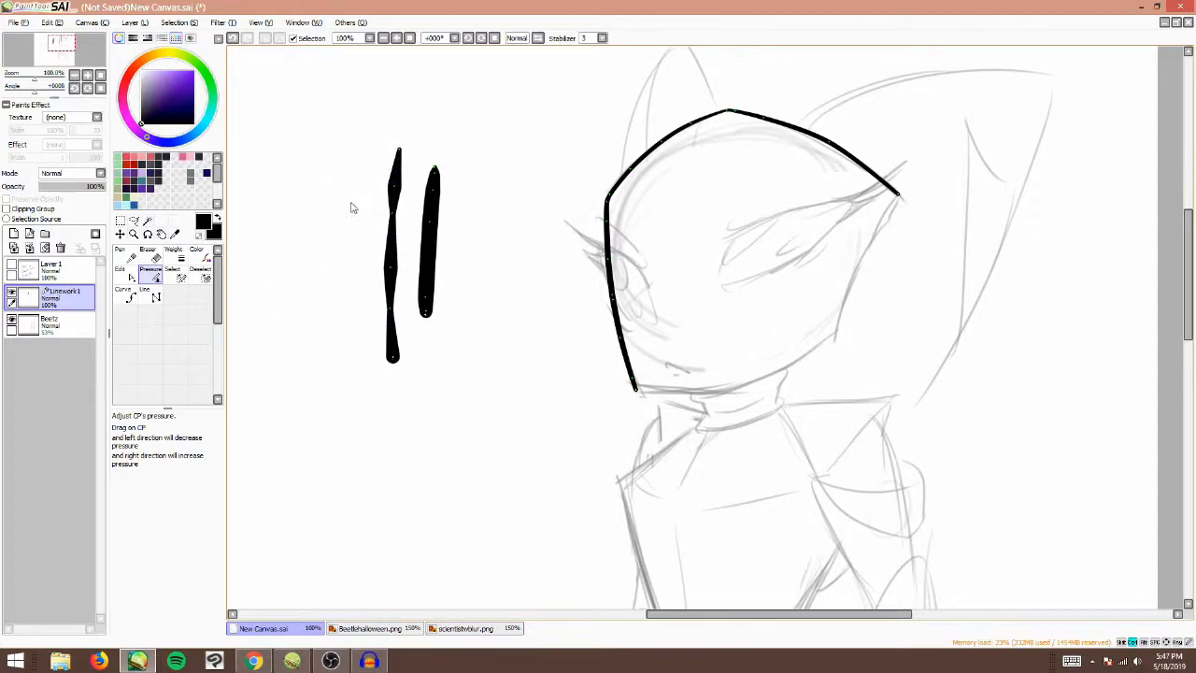
{"action": "mouse_move", "coordinate": [393, 290]}
{"action": "left_mouse_down"}
{"action": "mouse_move", "coordinate": [377, 312]}
{"action": "mouse_move", "coordinate": [271, 317]}
{"action": "left_mouse_up"}
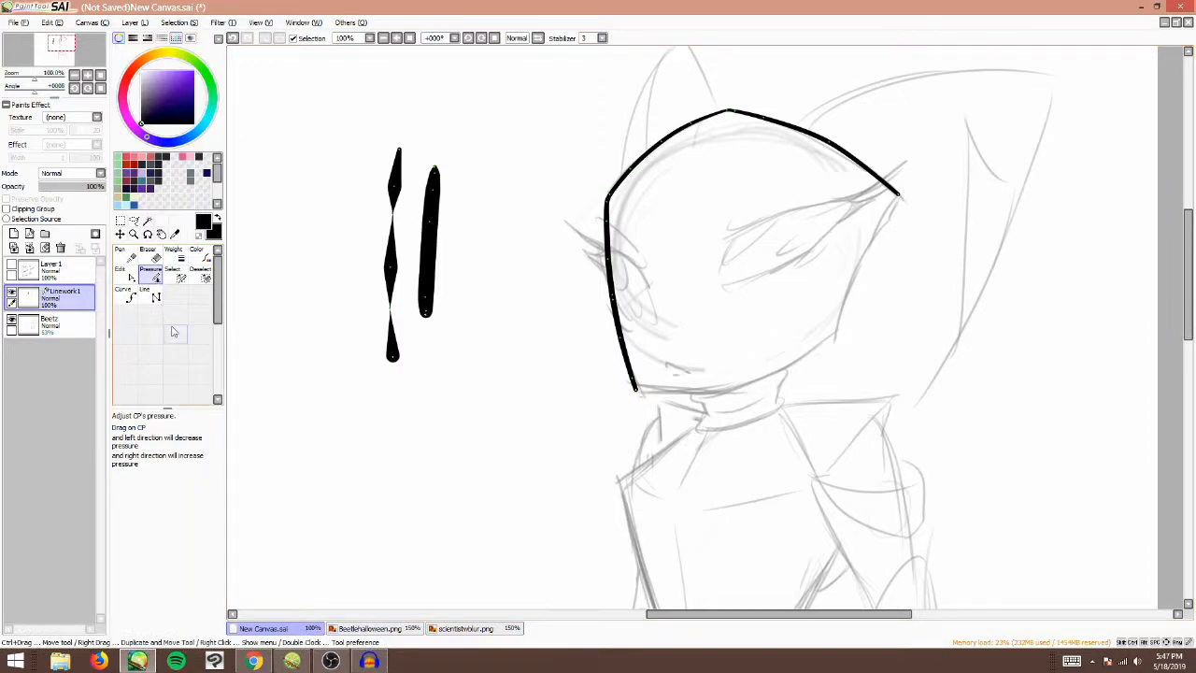
- Switch to PaintTool SAI Ver.2, clear the linework layer and draw a long arched stroke with the size 14 pen
{"action": "left_click", "coordinate": [292, 661]}
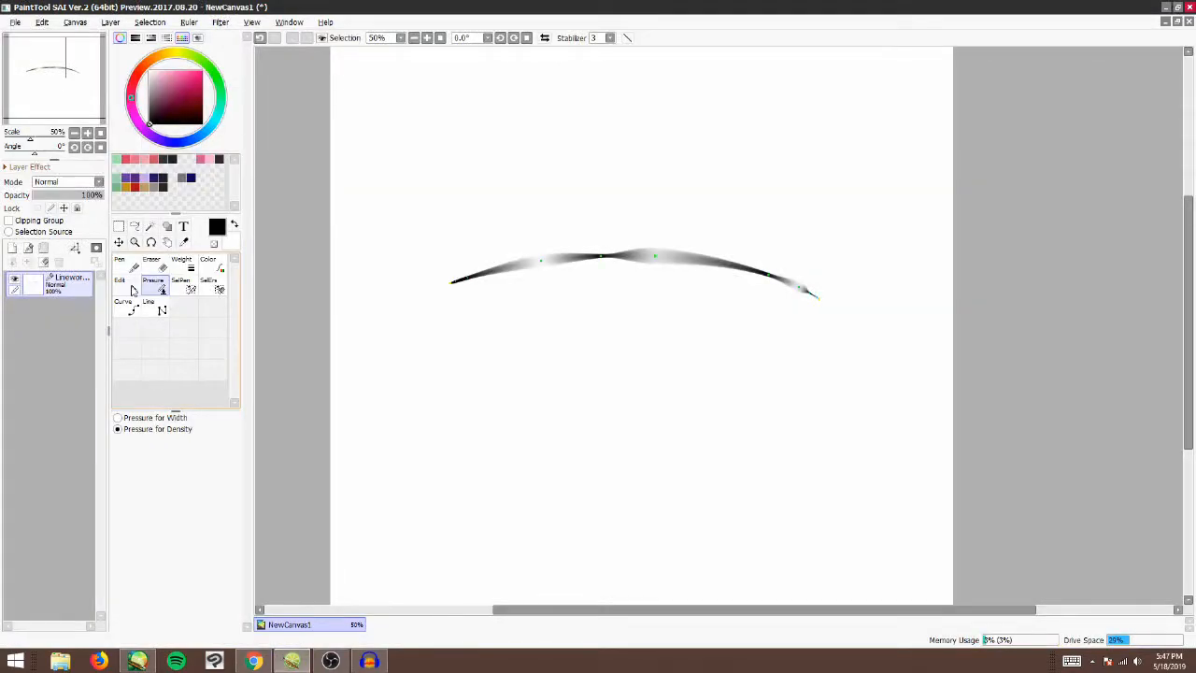
{"action": "left_click", "coordinate": [44, 263]}
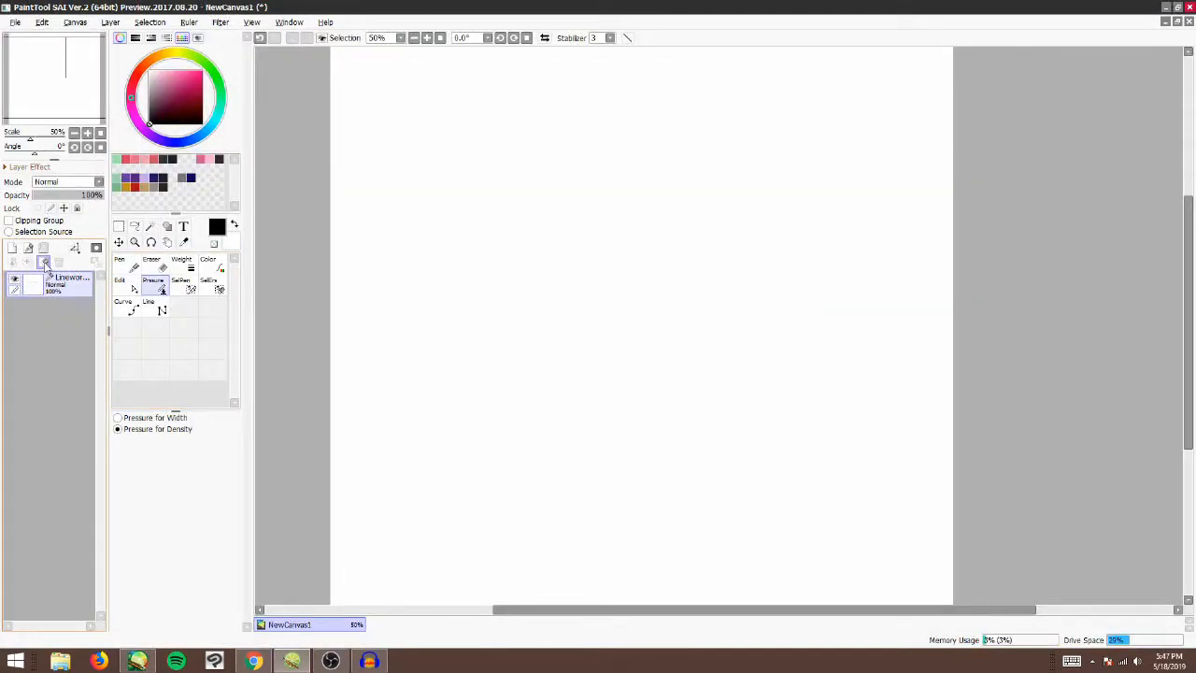
{"action": "left_click", "coordinate": [122, 268]}
{"action": "mouse_move", "coordinate": [470, 263]}
{"action": "left_mouse_down"}
{"action": "mouse_move", "coordinate": [644, 216]}
{"action": "mouse_move", "coordinate": [805, 228]}
{"action": "left_mouse_up"}
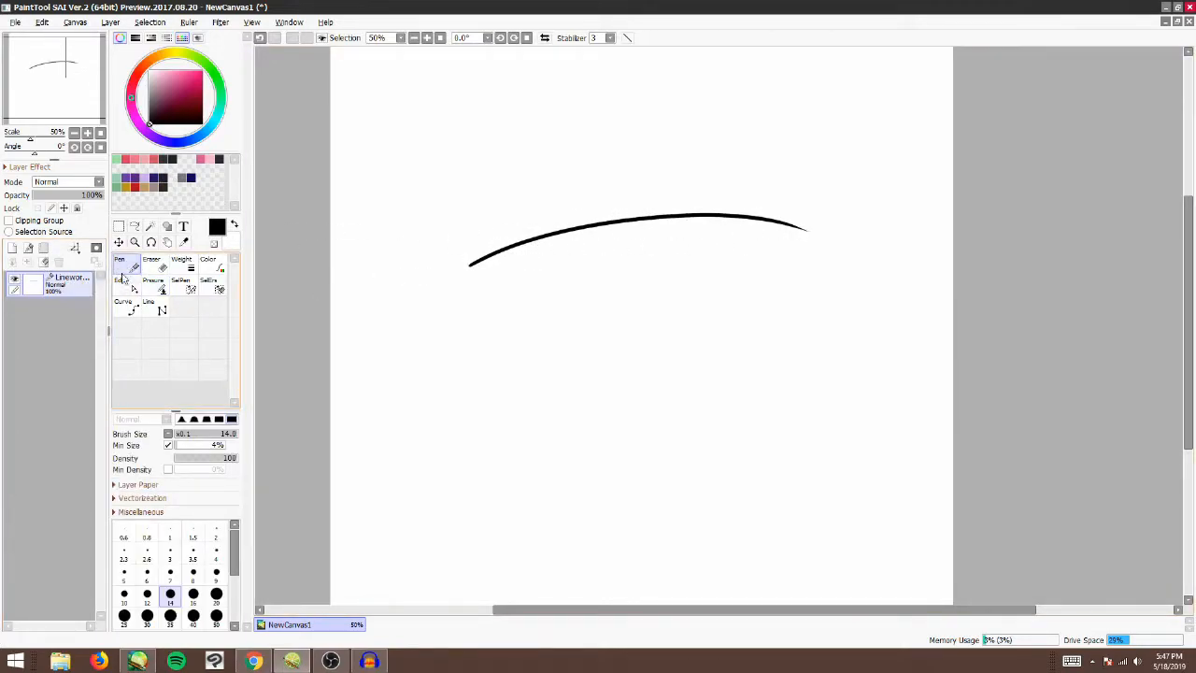
- Thicken the arched stroke at two control points, one near each end, using Pressure for Width
{"action": "left_click", "coordinate": [153, 284]}
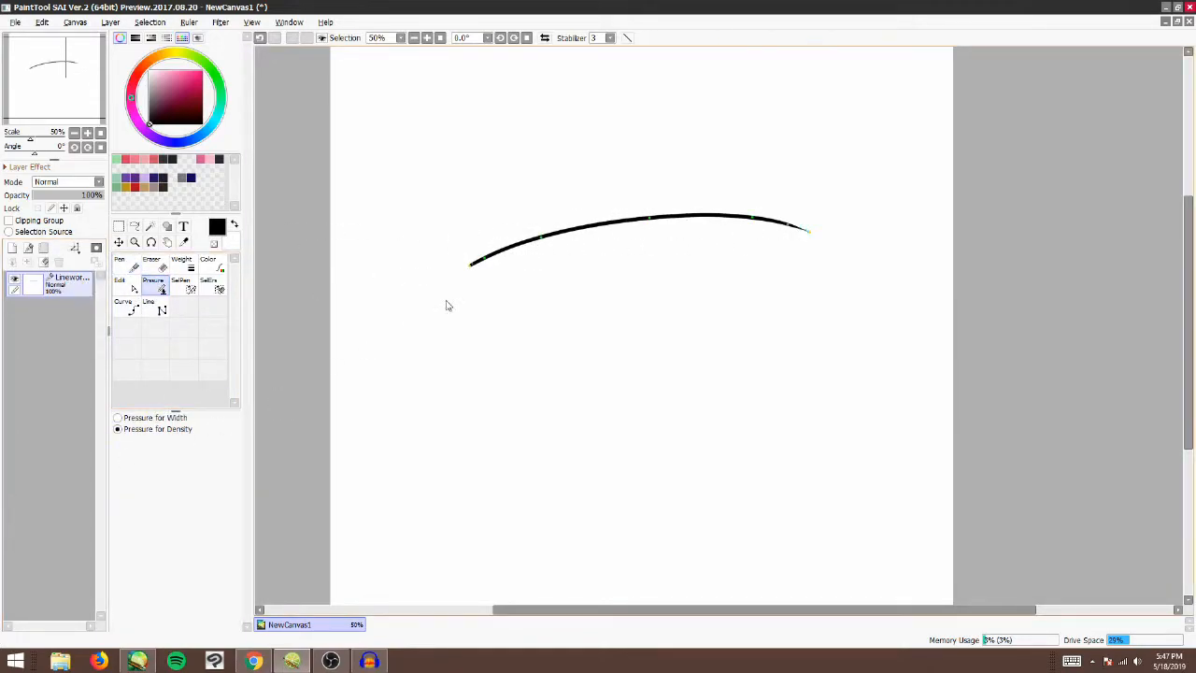
{"action": "left_click", "coordinate": [157, 417]}
{"action": "mouse_move", "coordinate": [541, 238]}
{"action": "left_mouse_down"}
{"action": "mouse_move", "coordinate": [759, 211]}
{"action": "mouse_move", "coordinate": [753, 227]}
{"action": "mouse_move", "coordinate": [881, 227]}
{"action": "left_mouse_up"}
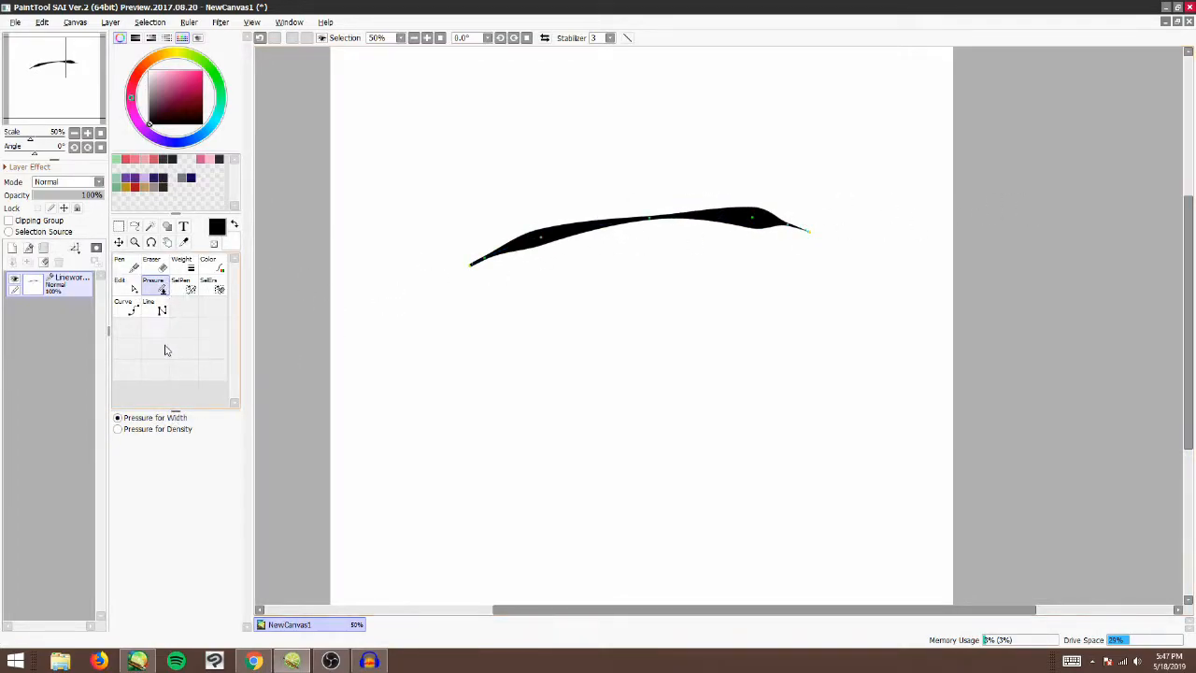
- Fade the arched stroke at its two thickened control points using Pressure for Density
{"action": "left_click", "coordinate": [172, 430]}
{"action": "left_click_drag", "start_coordinate": [542, 238], "coordinate": [476, 261]}
{"action": "left_click_drag", "start_coordinate": [747, 227], "coordinate": [659, 226]}
{"action": "left_click_drag", "start_coordinate": [541, 238], "coordinate": [535, 245]}
{"action": "left_click_drag", "start_coordinate": [746, 225], "coordinate": [723, 228]}
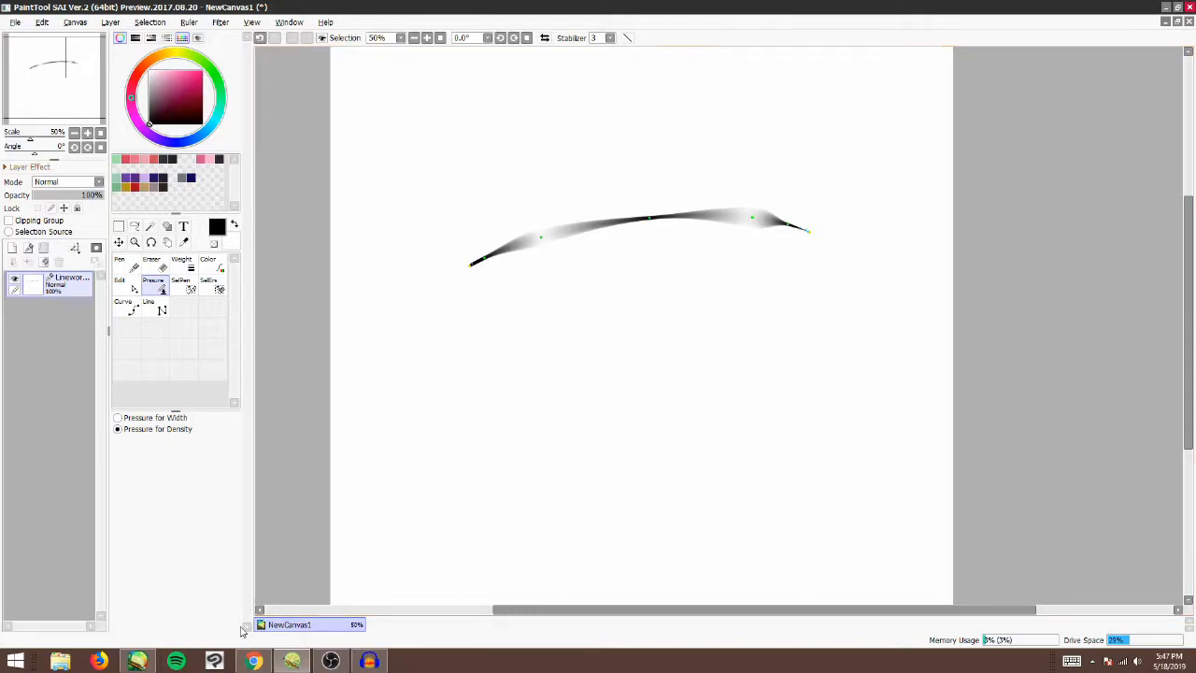
- Switch back to the PaintTool SAI window with the character sketch and delete both test strokes beside the head
{"action": "mouse_move", "coordinate": [138, 660]}
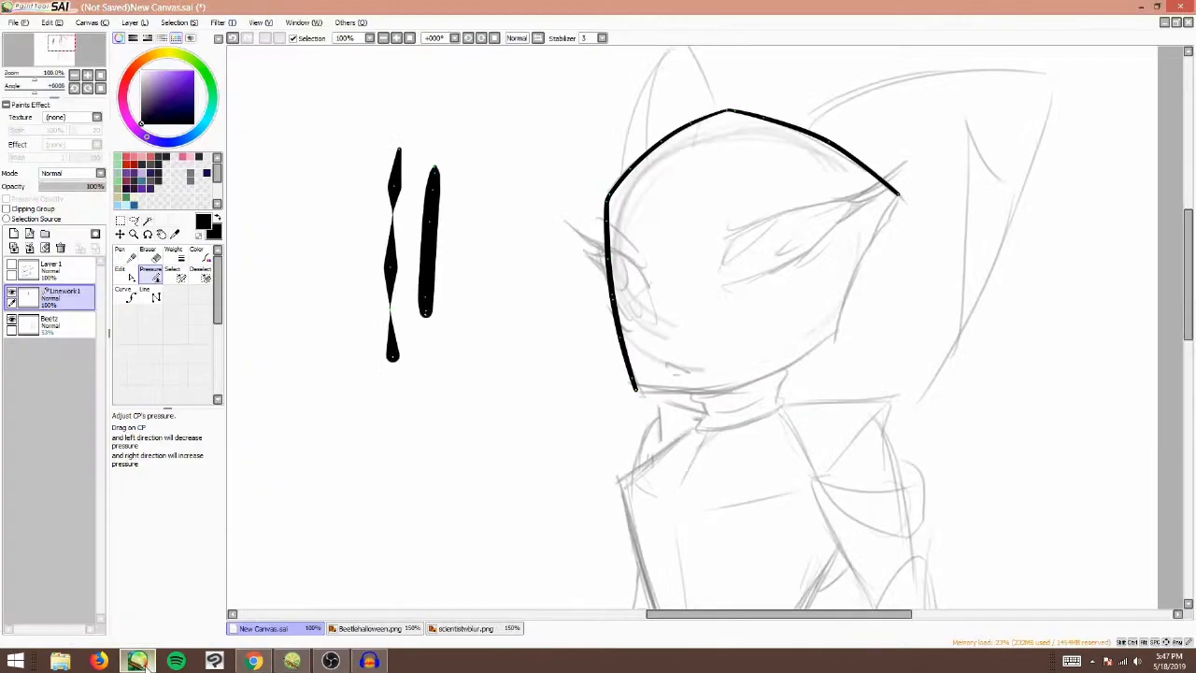
{"action": "left_click", "coordinate": [137, 660]}
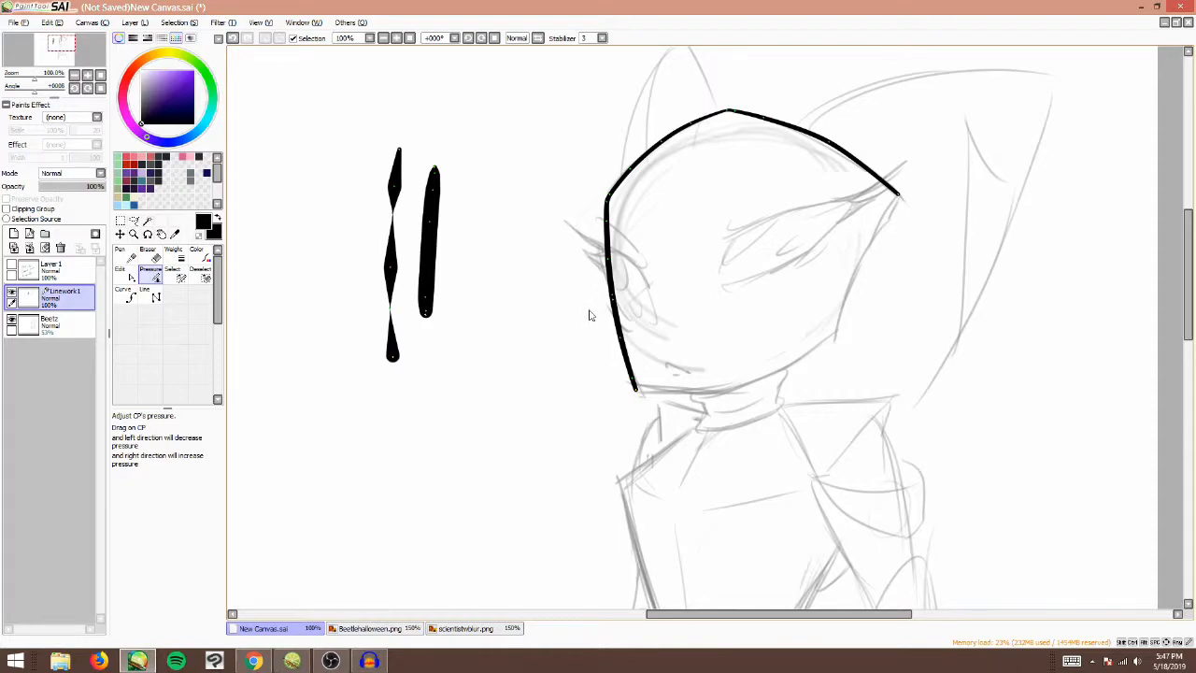
{"action": "left_click_drag", "start_coordinate": [466, 100], "coordinate": [371, 441]}
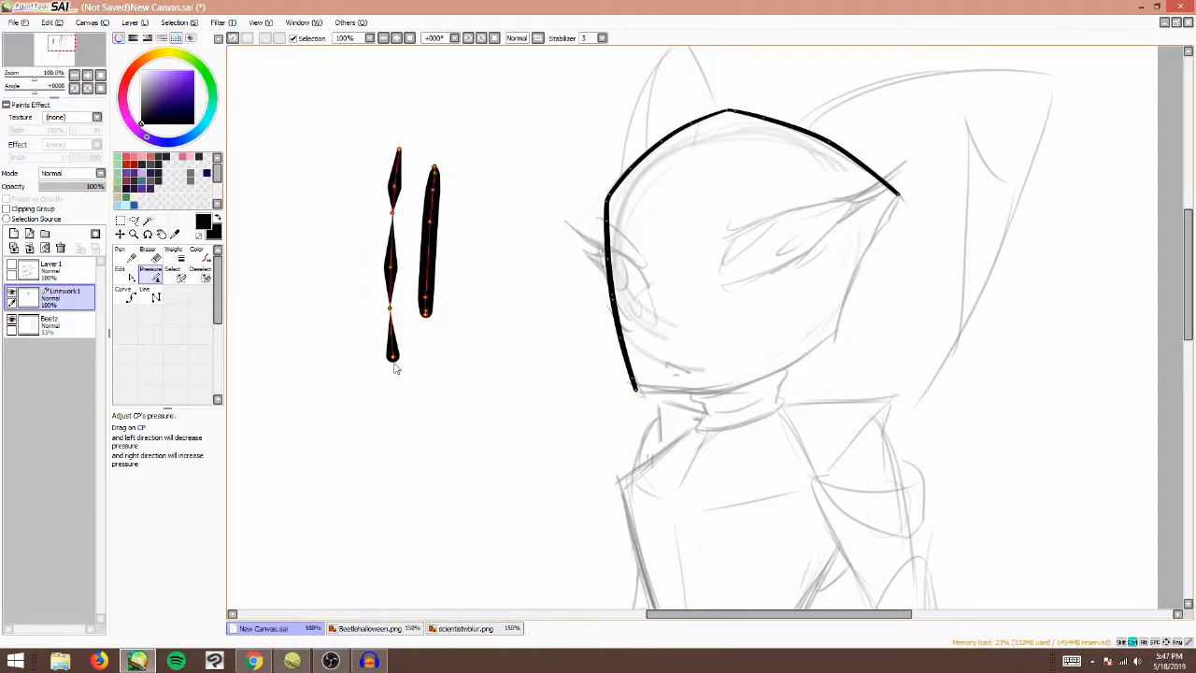
{"action": "key", "text": "Delete"}
- Draw the back edge of the face from the eye corner down along the cheek to the jaw
{"action": "left_click_drag", "start_coordinate": [61, 66], "coordinate": [75, 56]}
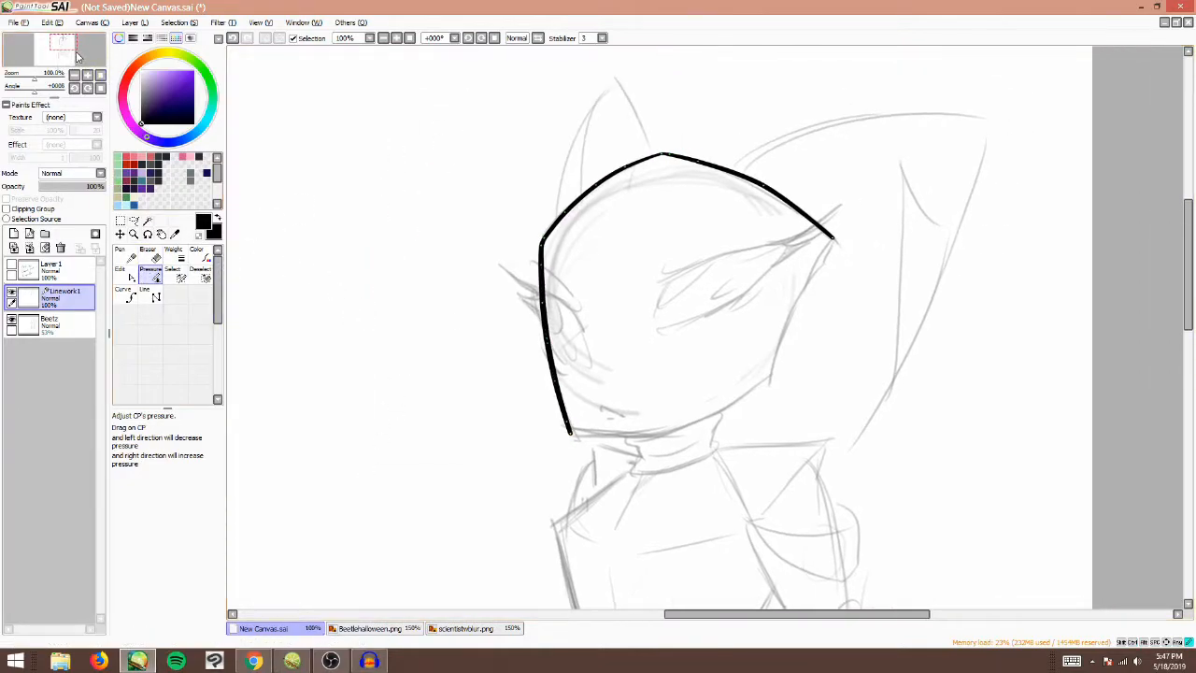
{"action": "left_click", "coordinate": [126, 254]}
{"action": "left_click_drag", "start_coordinate": [839, 222], "coordinate": [819, 270]}
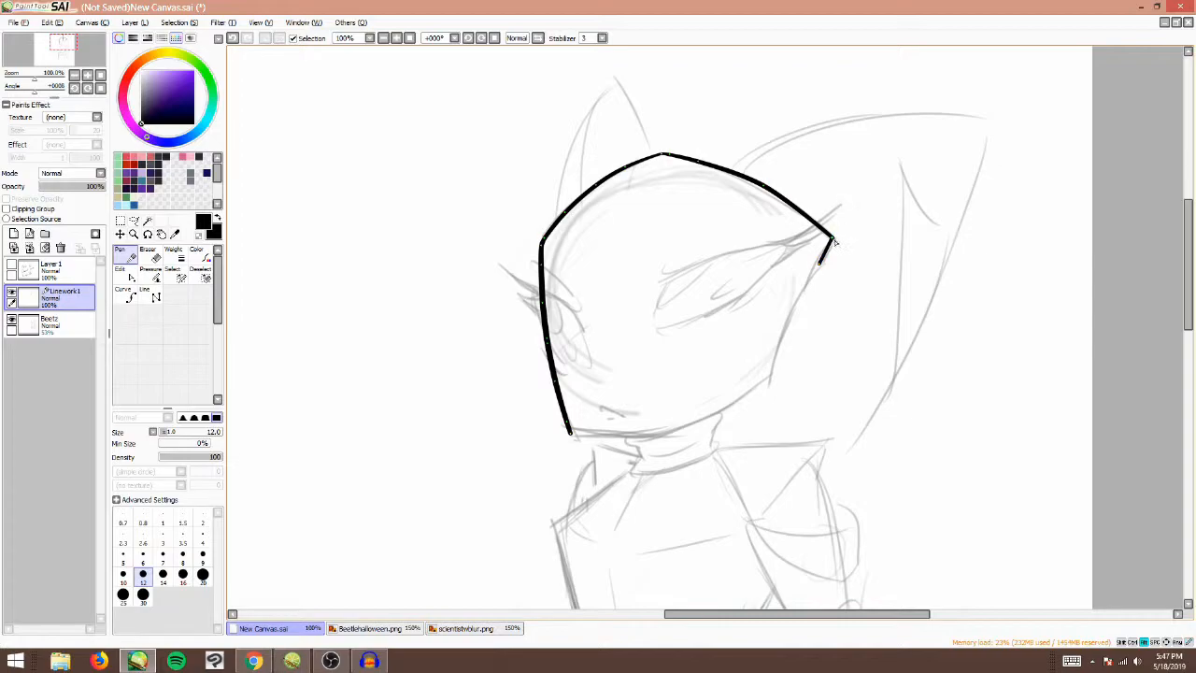
{"action": "mouse_move", "coordinate": [826, 263]}
{"action": "left_mouse_down"}
{"action": "mouse_move", "coordinate": [778, 335]}
{"action": "mouse_move", "coordinate": [773, 372]}
{"action": "left_mouse_up"}
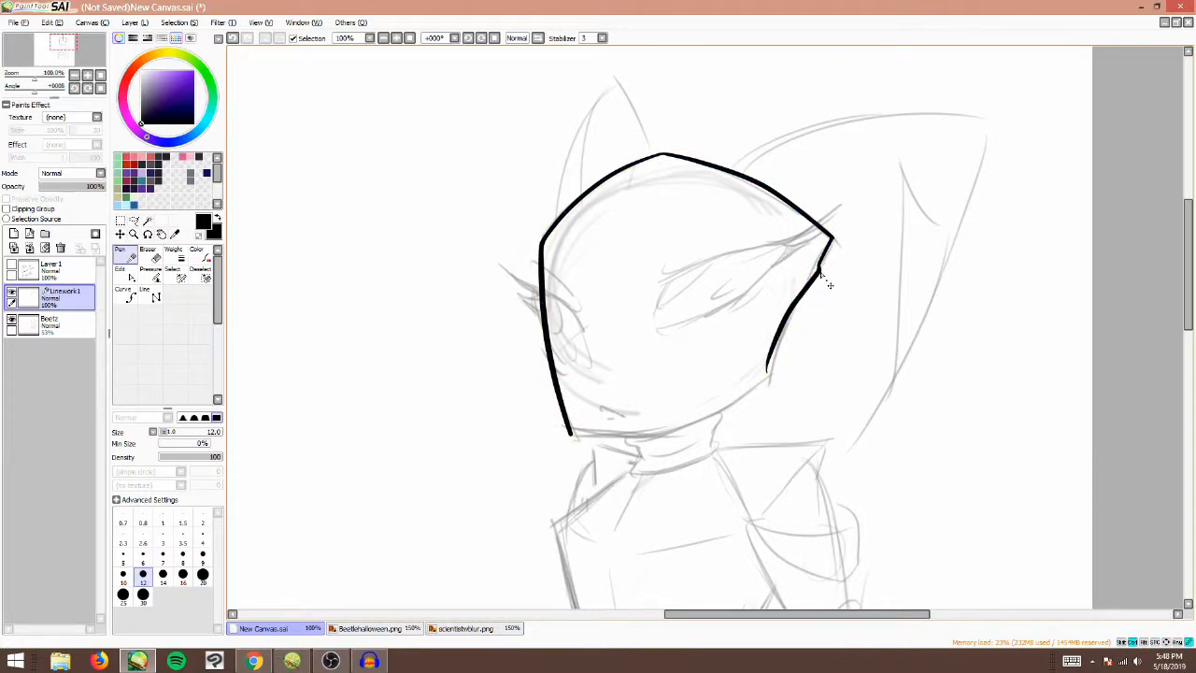
{"action": "left_click_drag", "start_coordinate": [783, 336], "coordinate": [771, 381]}
- Thicken the outline's corners with the Pressure tool and draw the chin and jaw strokes toward the cheek line
{"action": "left_click", "coordinate": [150, 271]}
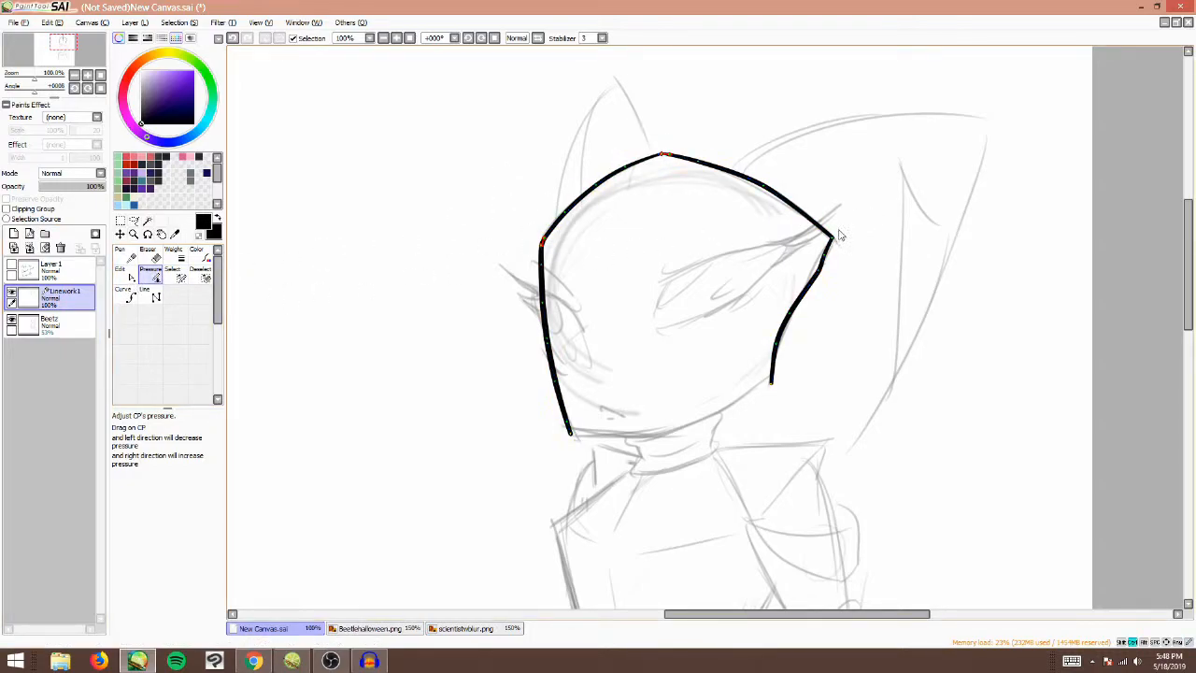
{"action": "left_click", "coordinate": [119, 260]}
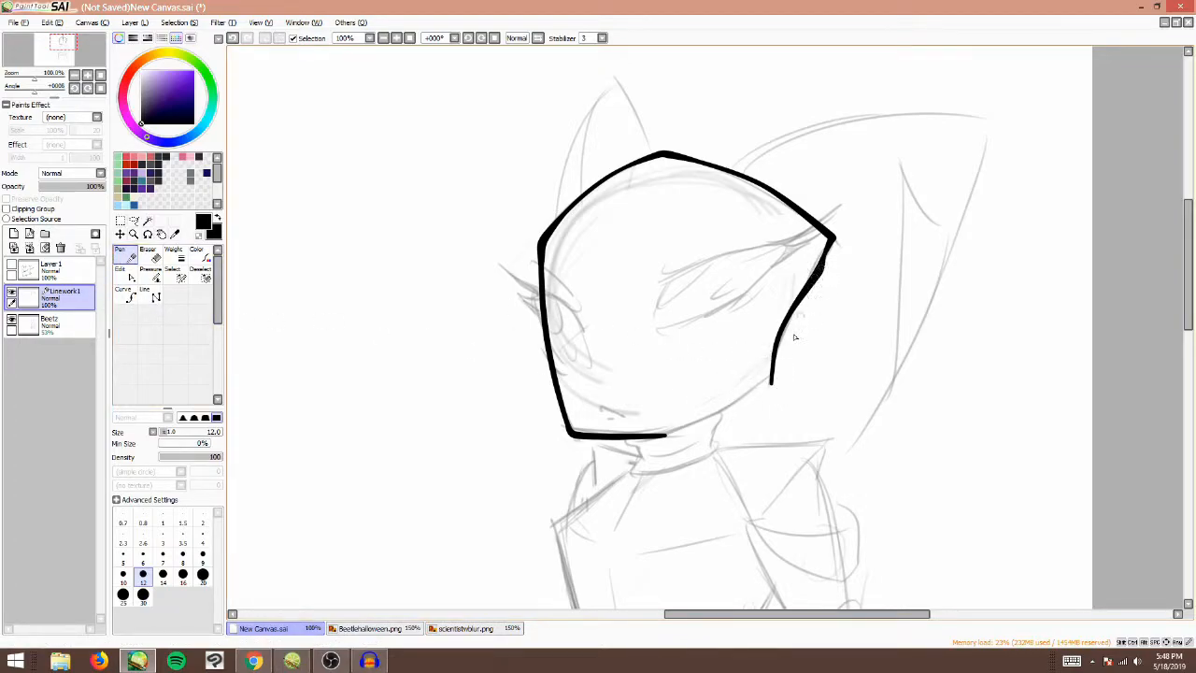
{"action": "left_click_drag", "start_coordinate": [774, 388], "coordinate": [760, 407]}
{"action": "left_click_drag", "start_coordinate": [681, 430], "coordinate": [737, 403]}
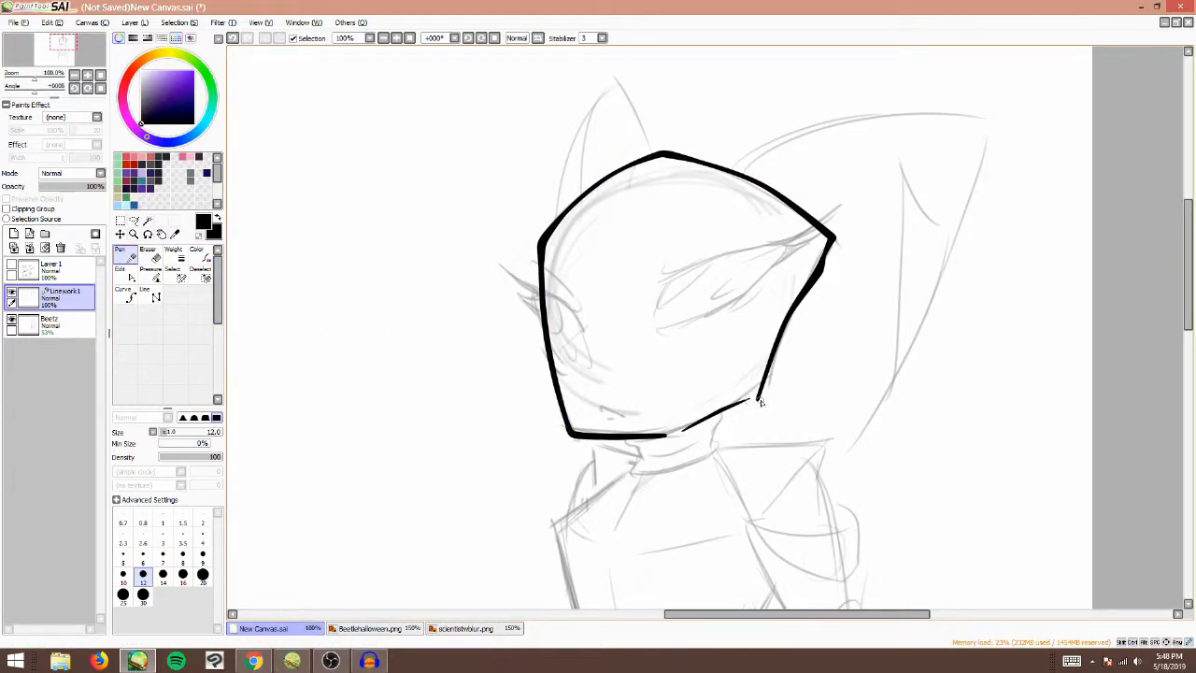
- Move the control point beside the far eye on the face-side stroke slightly outward
{"action": "left_click", "coordinate": [131, 275]}
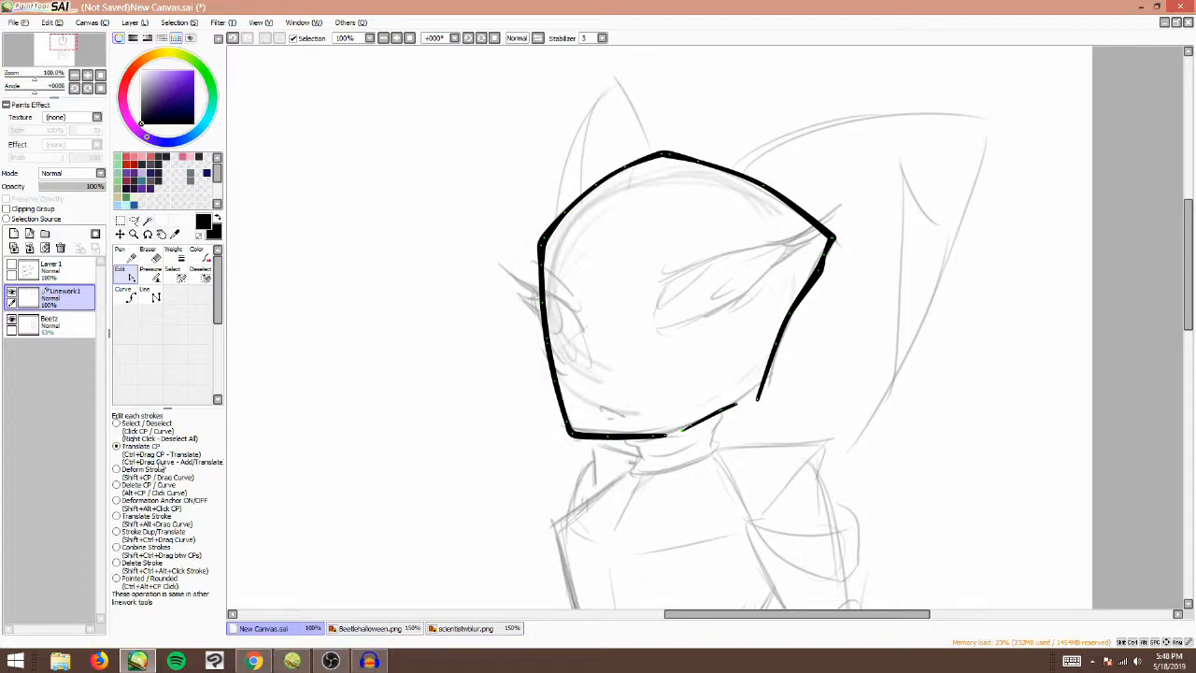
{"action": "left_click", "coordinate": [551, 304]}
{"action": "mouse_move", "coordinate": [548, 315]}
{"action": "left_mouse_down"}
{"action": "mouse_move", "coordinate": [509, 371]}
{"action": "mouse_move", "coordinate": [514, 327]}
{"action": "mouse_move", "coordinate": [572, 301]}
{"action": "mouse_move", "coordinate": [542, 306]}
{"action": "left_mouse_up"}
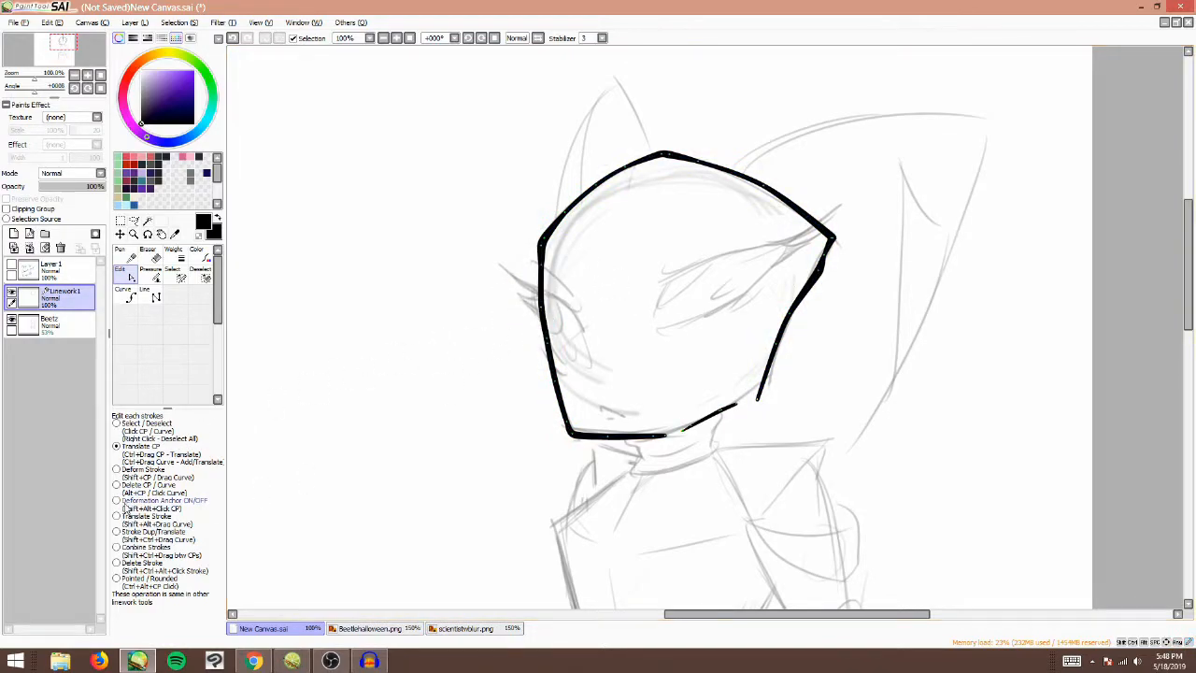
- Try the Delete Stroke operation on the face-side stroke, and undo it
{"action": "left_click", "coordinate": [140, 562]}
{"action": "left_click", "coordinate": [544, 311]}
{"action": "key", "text": "ctrl+z"}
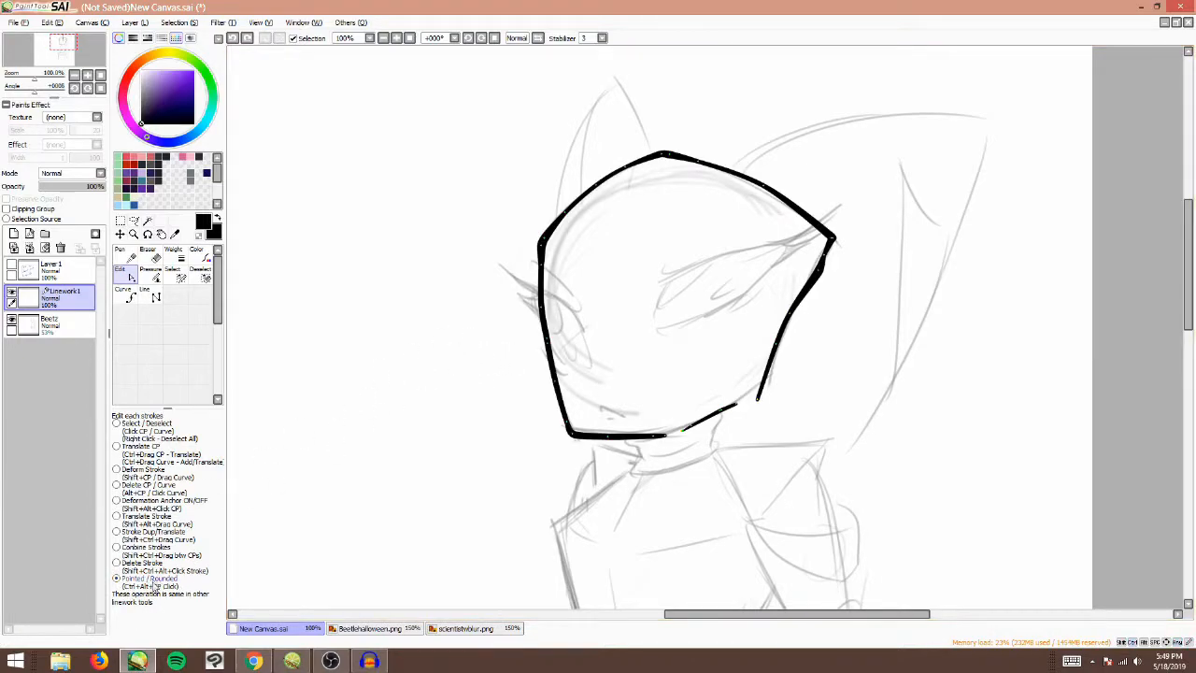
- Draw a winding S-shaped test stroke beside the head with the Curve tool at size 3
{"action": "left_click", "coordinate": [123, 292]}
{"action": "left_click", "coordinate": [336, 203]}
{"action": "left_click", "coordinate": [379, 224]}
{"action": "left_click", "coordinate": [327, 279]}
{"action": "left_click", "coordinate": [385, 303]}
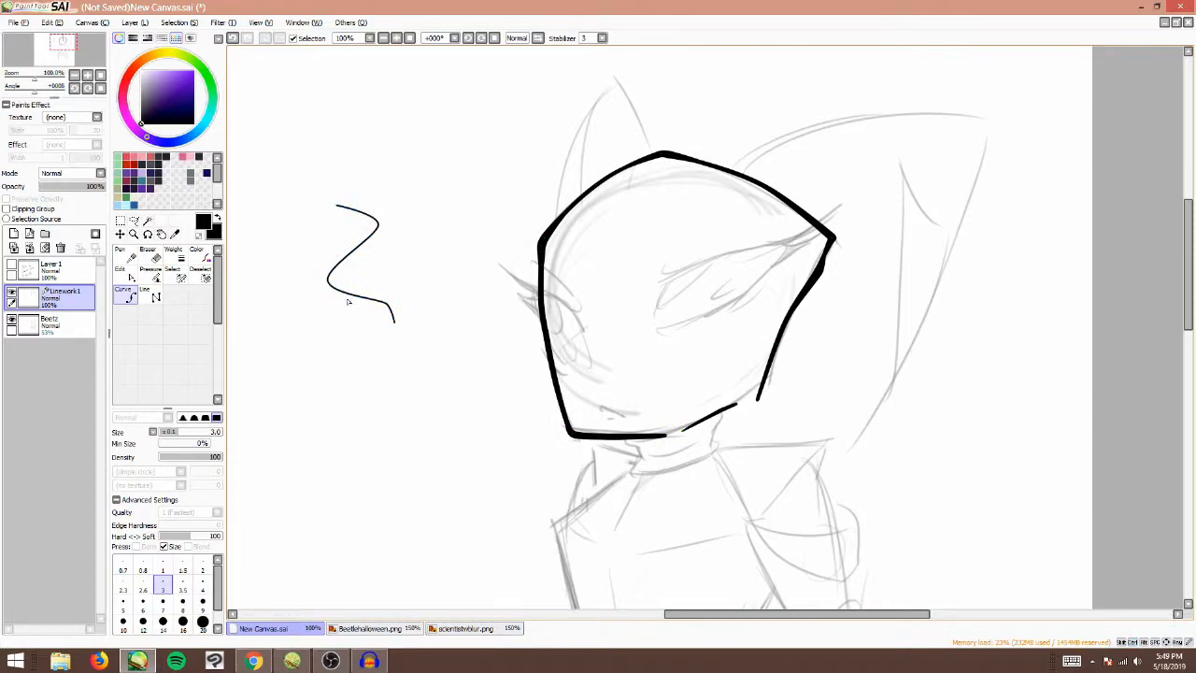
- Draw a three-segment zigzag next to the curved test stroke with the Line tool at size 1
{"action": "left_click", "coordinate": [149, 296]}
{"action": "left_click", "coordinate": [435, 234]}
{"action": "left_click", "coordinate": [411, 266]}
{"action": "left_click", "coordinate": [456, 286]}
{"action": "double_click", "coordinate": [412, 321]}
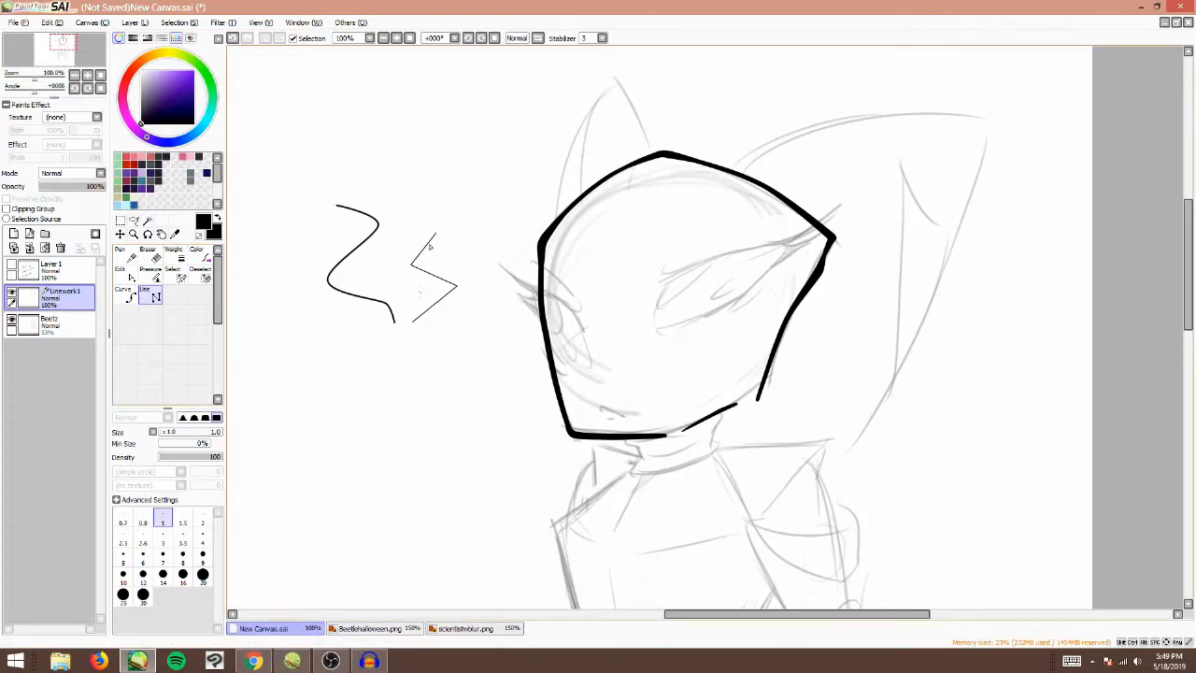
- Change the curved test stroke's first bend to a pointed corner and move it slightly outward
{"action": "left_click", "coordinate": [129, 279]}
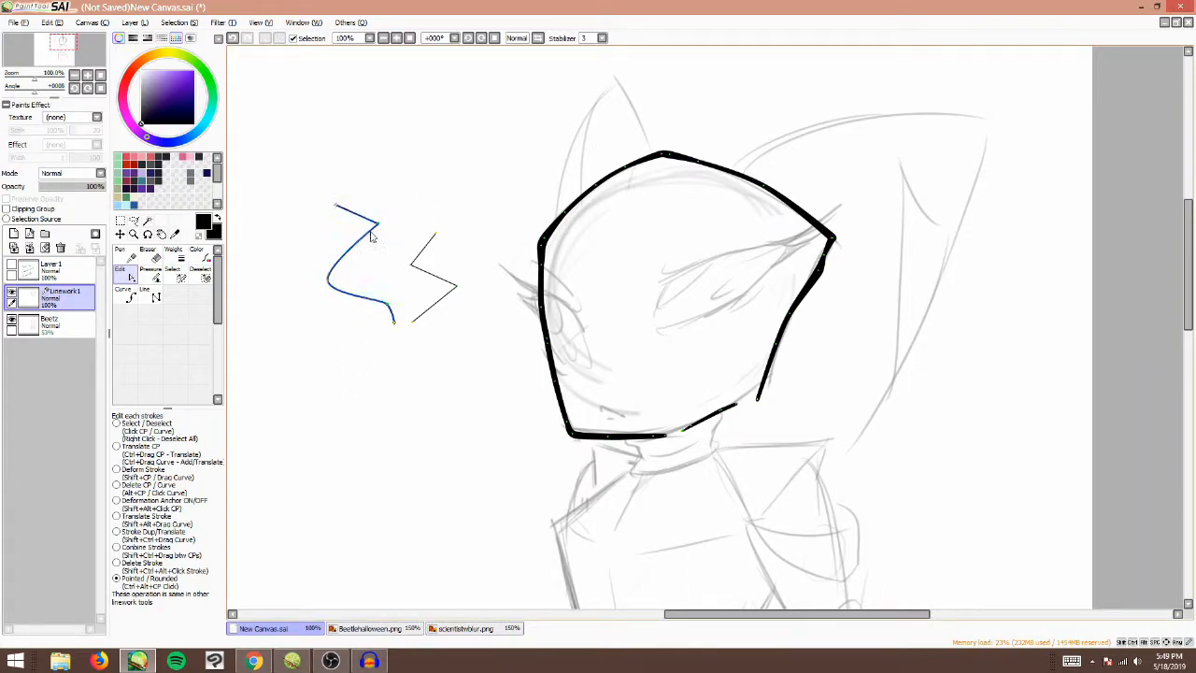
{"action": "mouse_move", "coordinate": [373, 235]}
{"action": "left_mouse_down"}
{"action": "mouse_move", "coordinate": [396, 246]}
{"action": "mouse_move", "coordinate": [393, 223]}
{"action": "mouse_move", "coordinate": [393, 234]}
{"action": "left_mouse_up"}
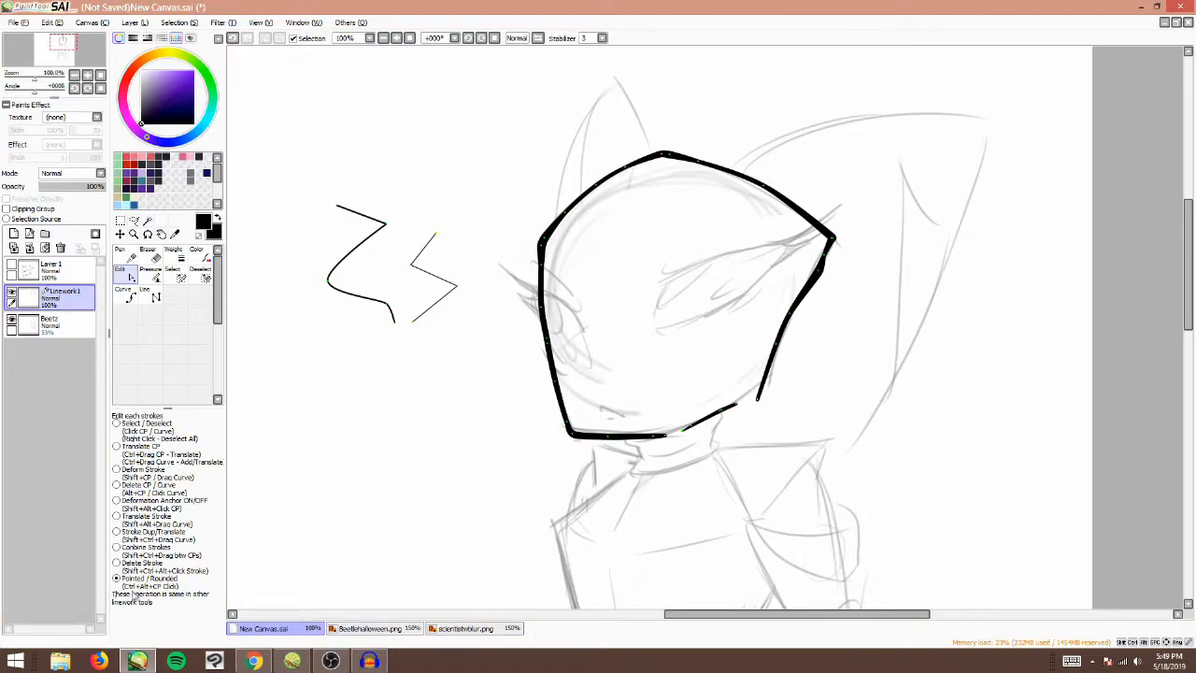
{"action": "key", "text": "ctrl"}
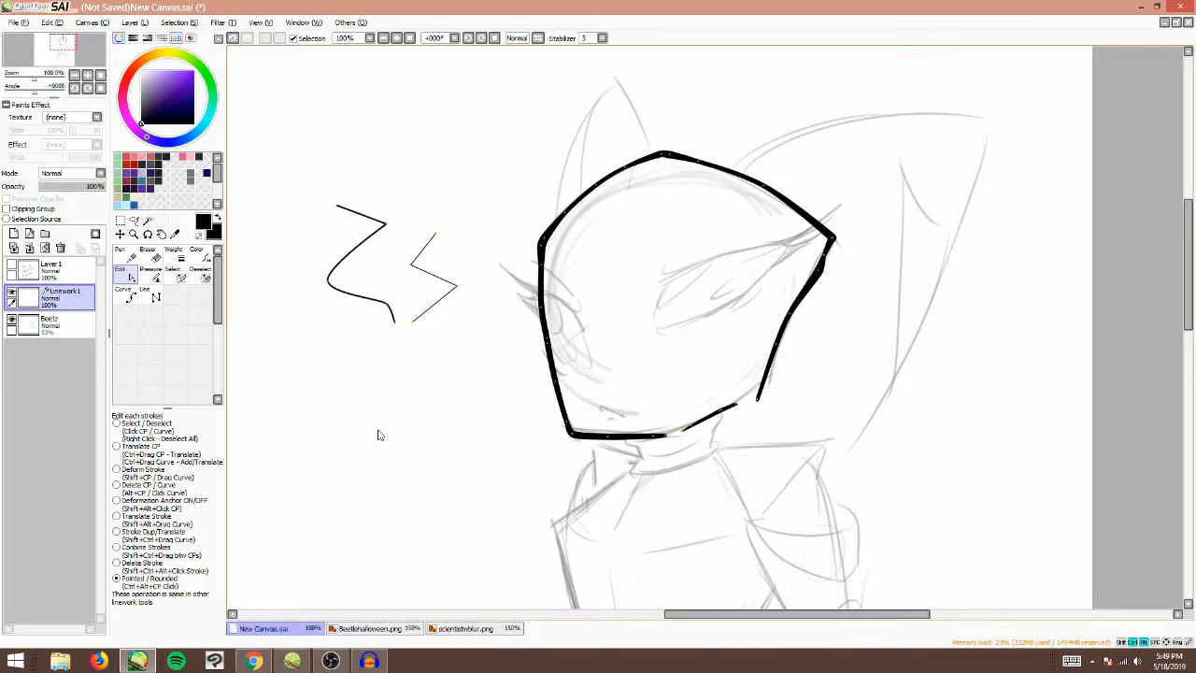
- Select the curved and zigzag test strokes beside the head and delete them
{"action": "left_click", "coordinate": [128, 295]}
{"action": "left_click_drag", "start_coordinate": [409, 357], "coordinate": [470, 346]}
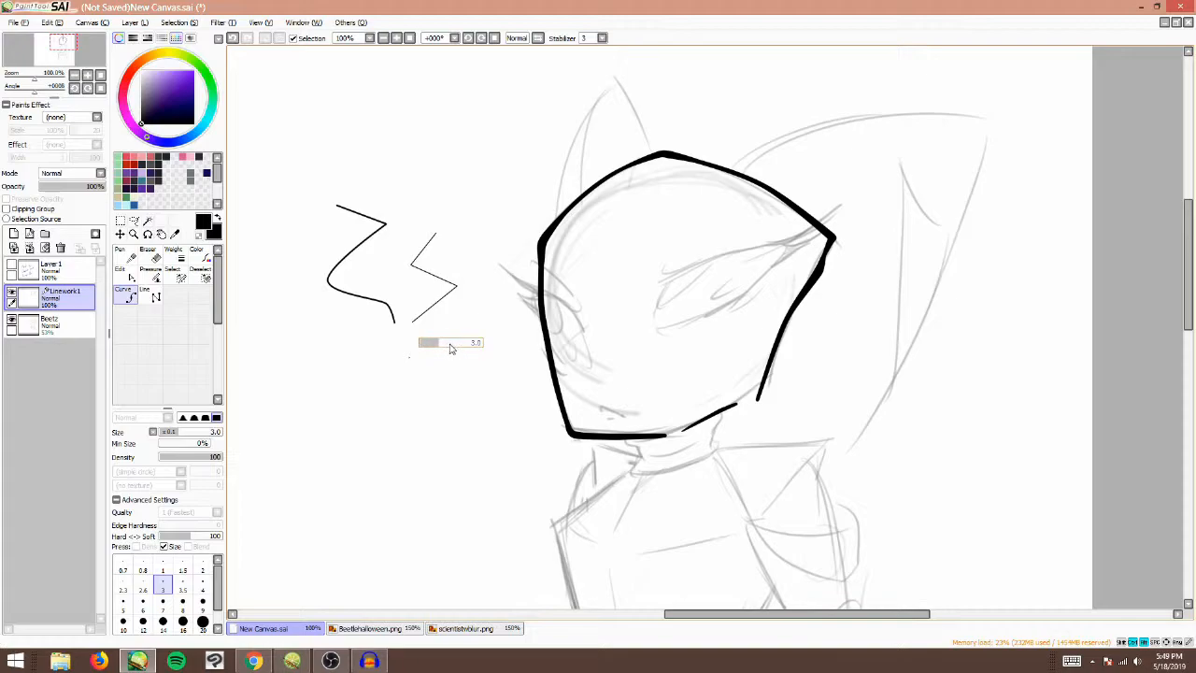
{"action": "left_click", "coordinate": [126, 256]}
{"action": "key", "text": "ctrl"}
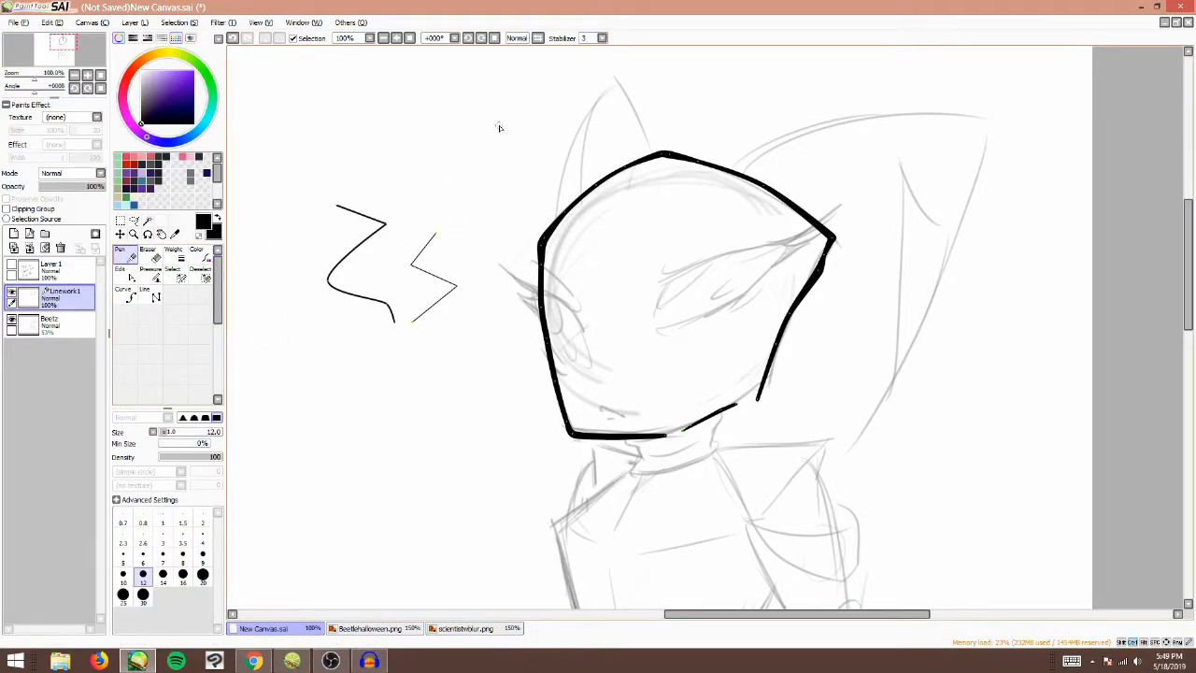
{"action": "left_click_drag", "start_coordinate": [453, 192], "coordinate": [323, 284]}
{"action": "key", "text": "Delete"}
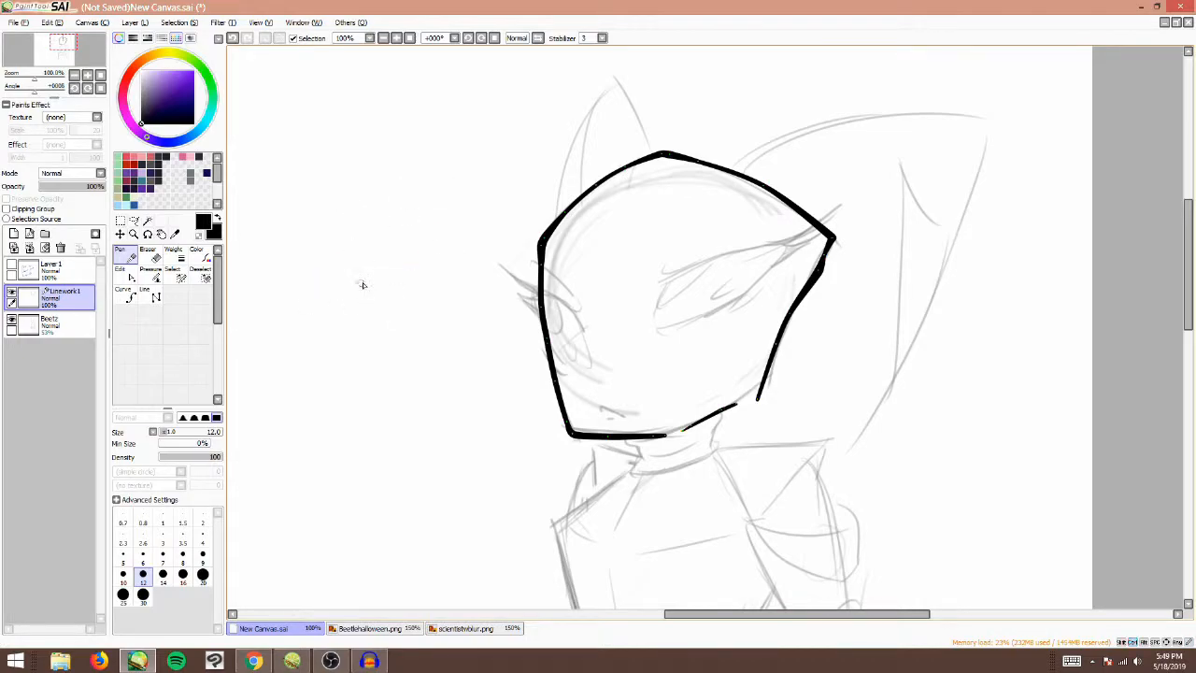
{"action": "left_click", "coordinate": [131, 278]}
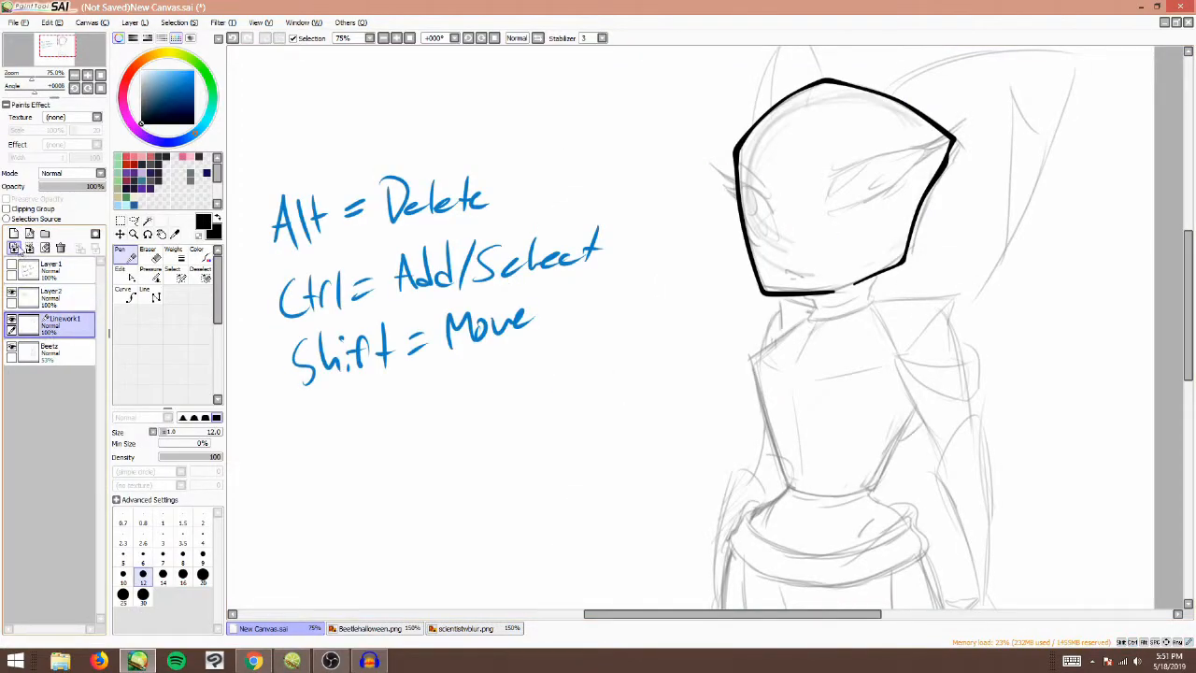
- Add a second linework layer and draw three short horizontal test strokes beside the head
{"action": "left_click", "coordinate": [29, 247]}
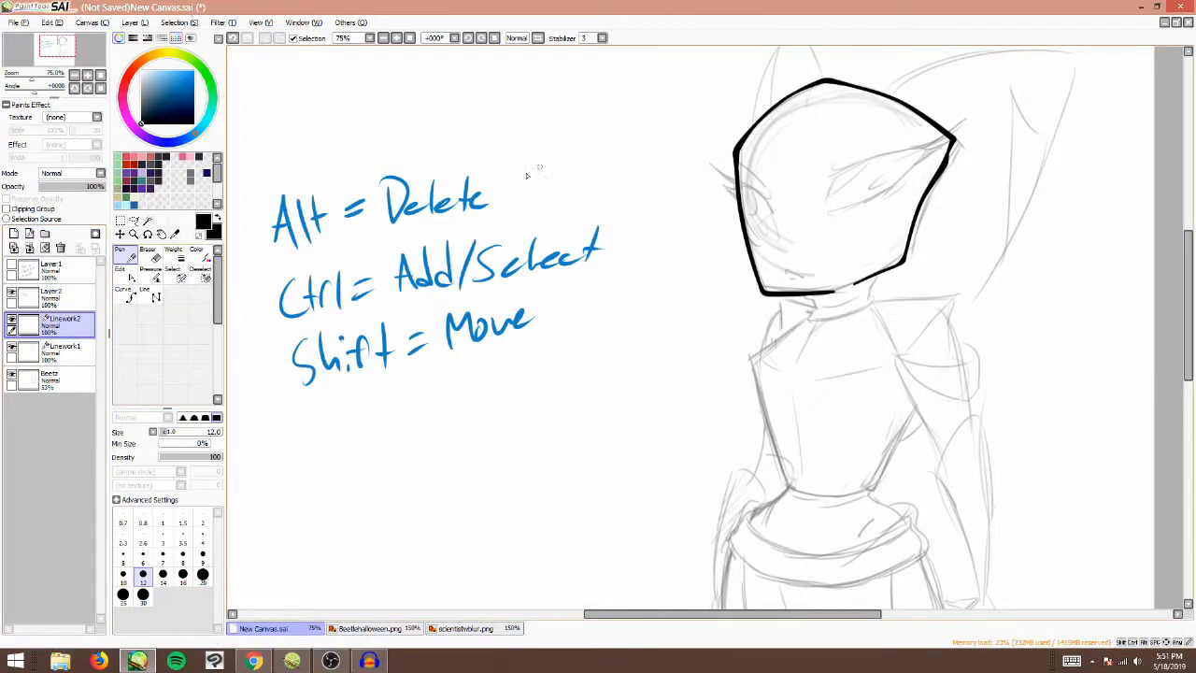
{"action": "left_click_drag", "start_coordinate": [524, 147], "coordinate": [603, 124]}
{"action": "mouse_move", "coordinate": [582, 167]}
{"action": "left_mouse_down"}
{"action": "mouse_move", "coordinate": [633, 156]}
{"action": "mouse_move", "coordinate": [657, 175]}
{"action": "left_mouse_up"}
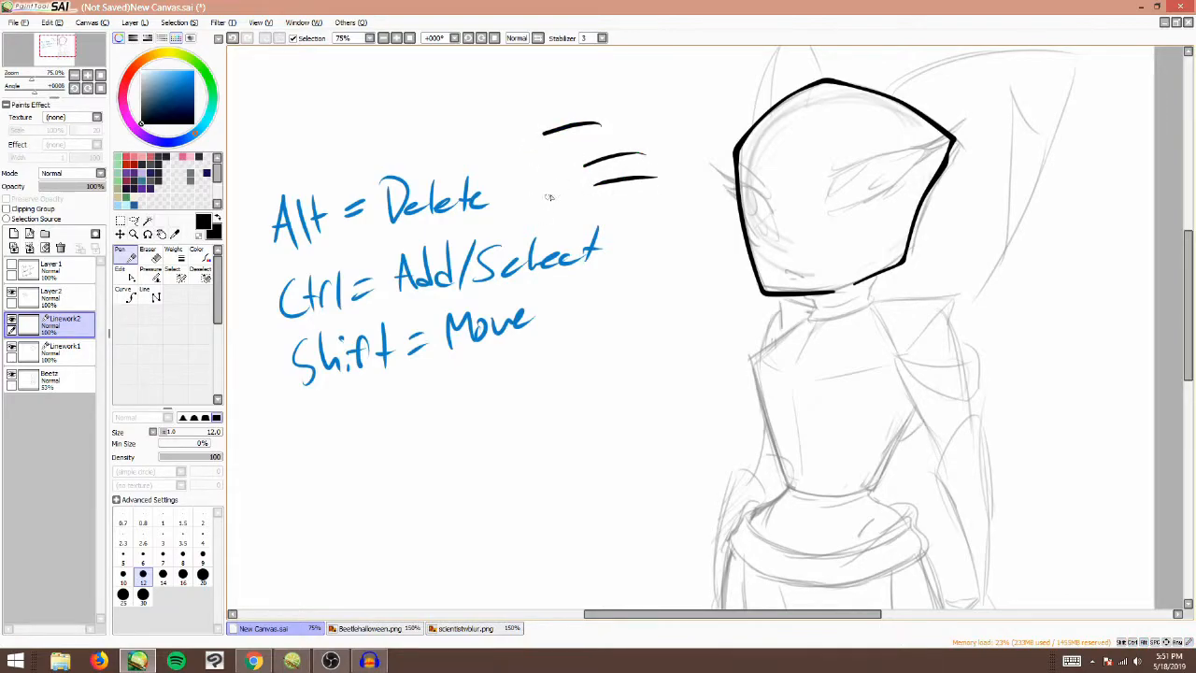
- Bend the lower two test strokes into jagged shapes by moving their control points, and clear the test layer
{"action": "mouse_move", "coordinate": [610, 159]}
{"action": "left_mouse_down"}
{"action": "mouse_move", "coordinate": [622, 142]}
{"action": "mouse_move", "coordinate": [594, 174]}
{"action": "left_mouse_up"}
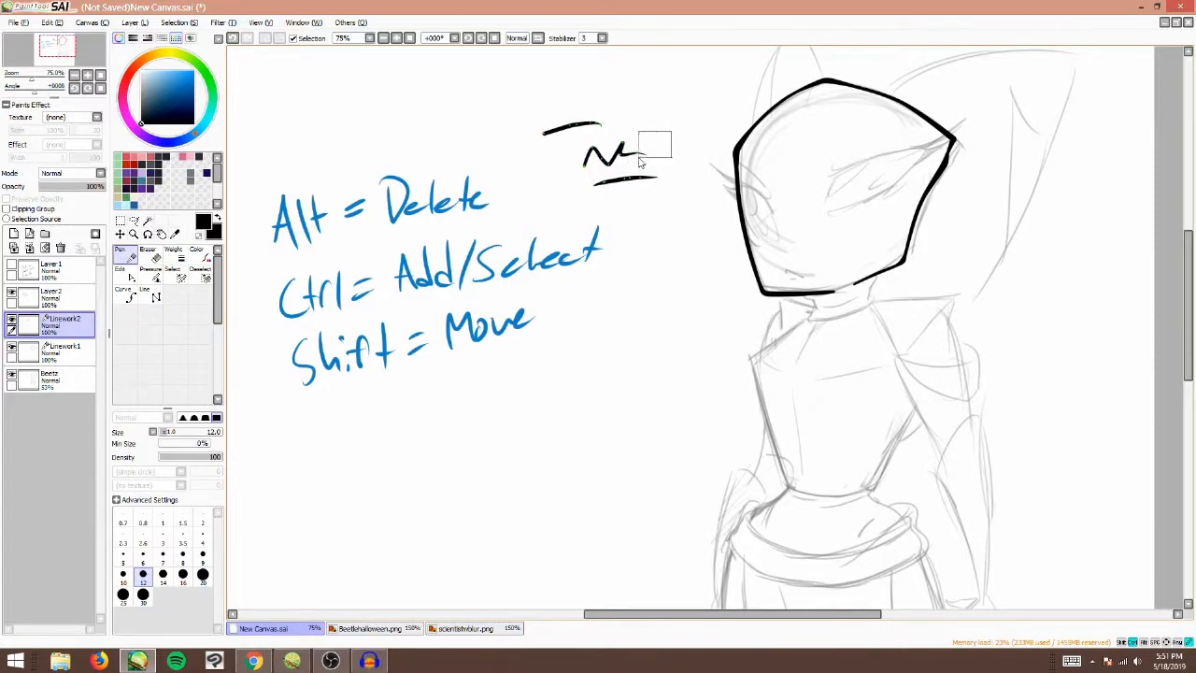
{"action": "mouse_move", "coordinate": [611, 182]}
{"action": "left_mouse_down"}
{"action": "mouse_move", "coordinate": [612, 208]}
{"action": "mouse_move", "coordinate": [652, 201]}
{"action": "mouse_move", "coordinate": [633, 188]}
{"action": "left_mouse_up"}
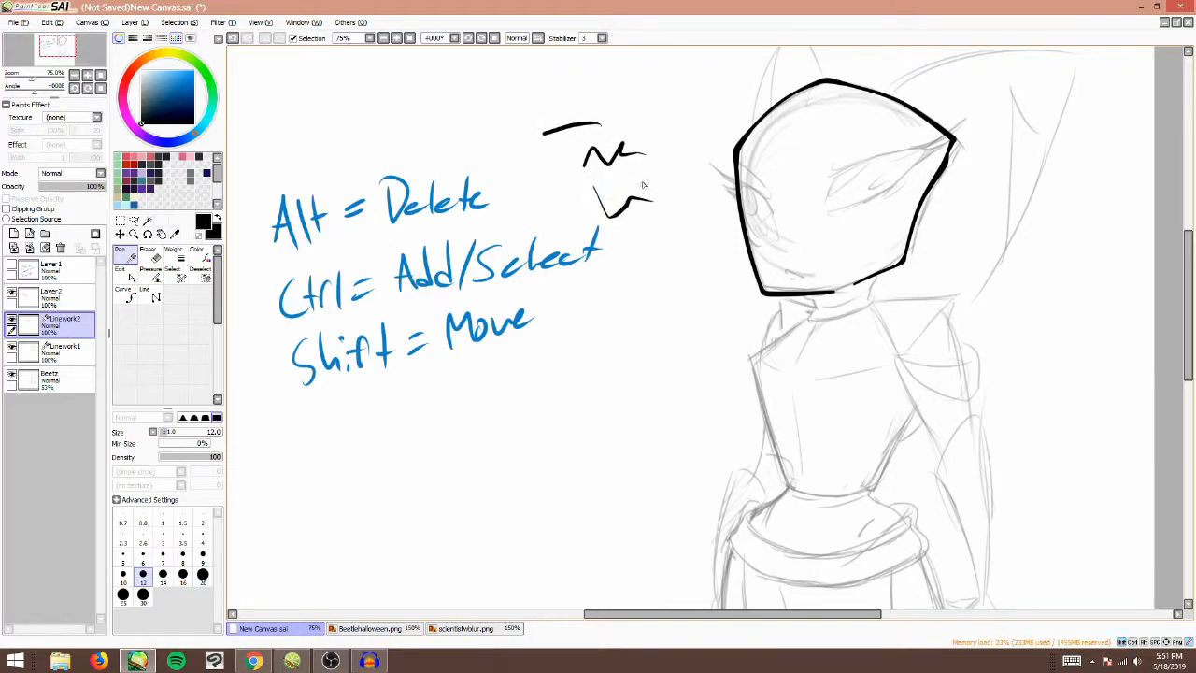
{"action": "left_click", "coordinate": [119, 233]}
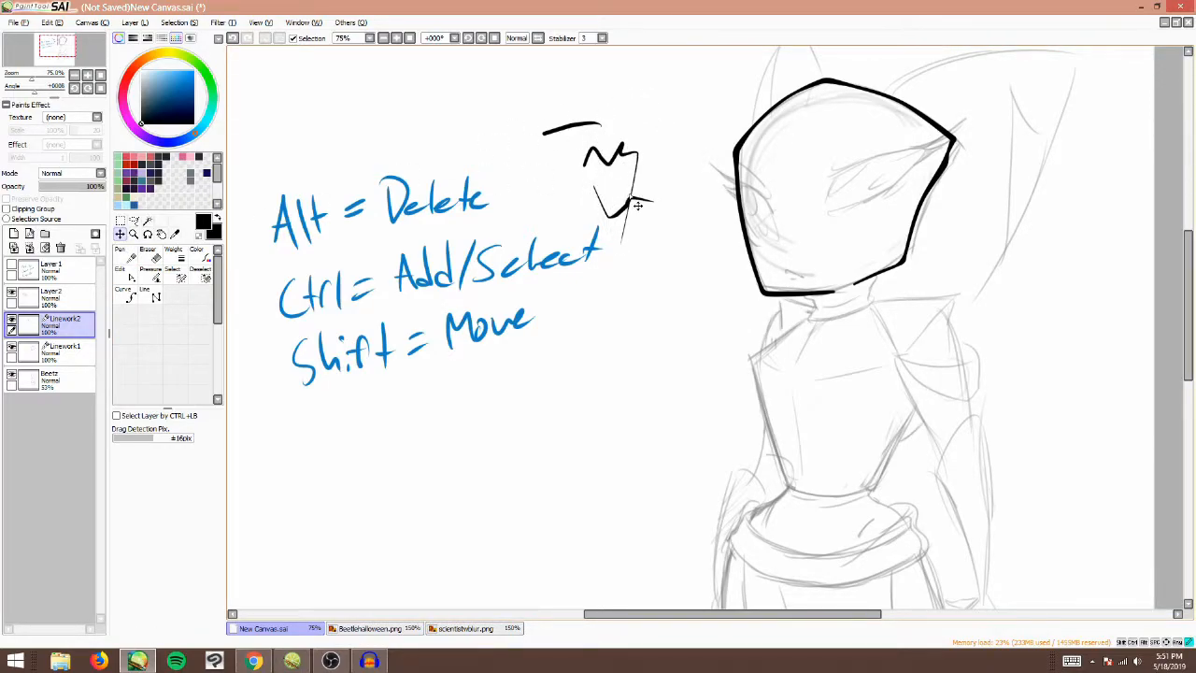
{"action": "left_click_drag", "start_coordinate": [613, 140], "coordinate": [702, 138]}
{"action": "left_click", "coordinate": [126, 295]}
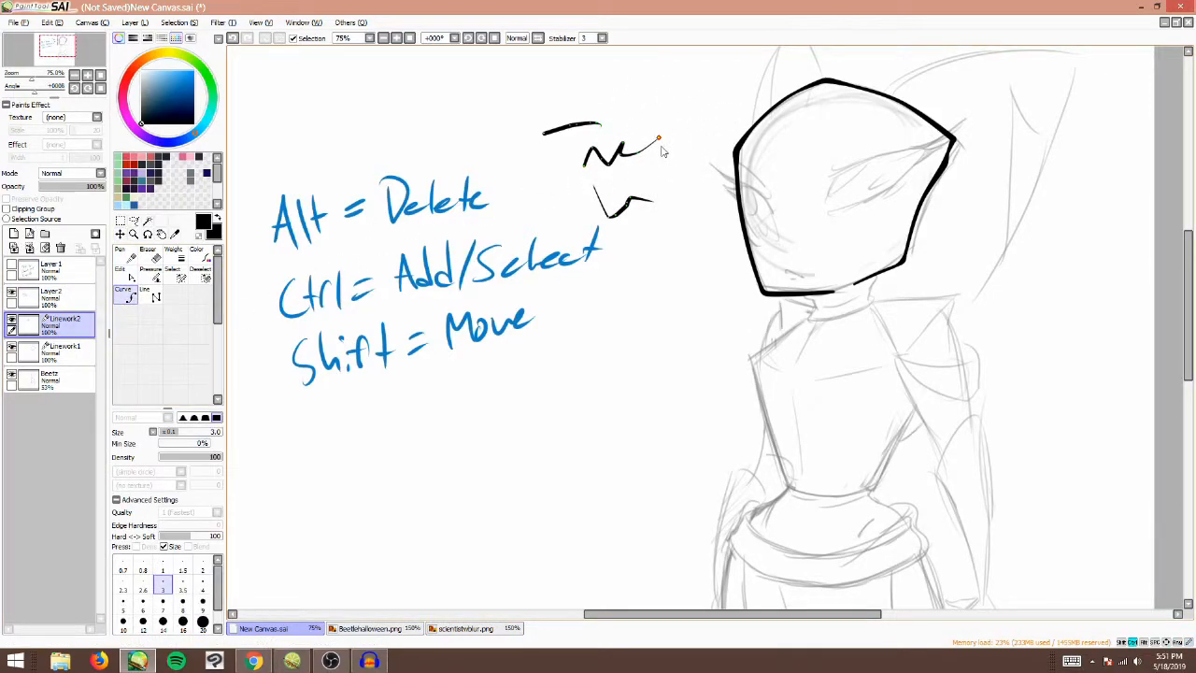
{"action": "left_click", "coordinate": [44, 247]}
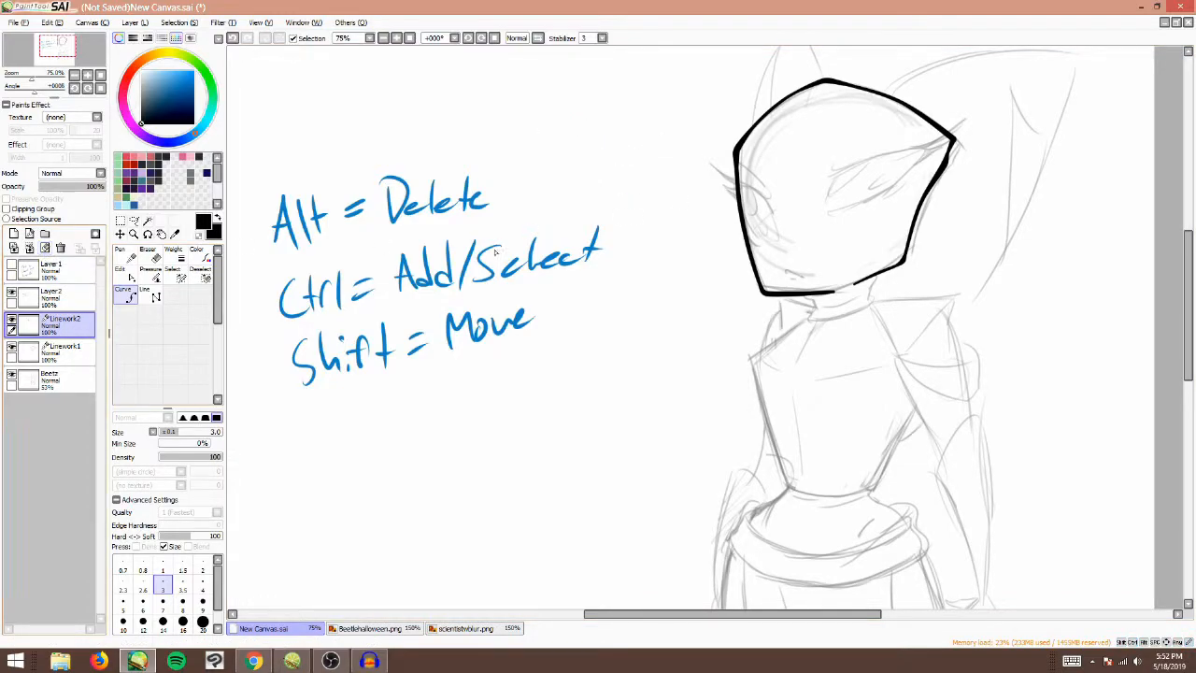
- On the Linework1 layer, draw the neck's sides, base curve and inner crease with the Pen at size 12, and close the jaw gap
{"action": "left_click", "coordinate": [59, 352]}
{"action": "scroll", "coordinate": [87, 57], "scroll_direction": "up", "scroll_amount": 1}
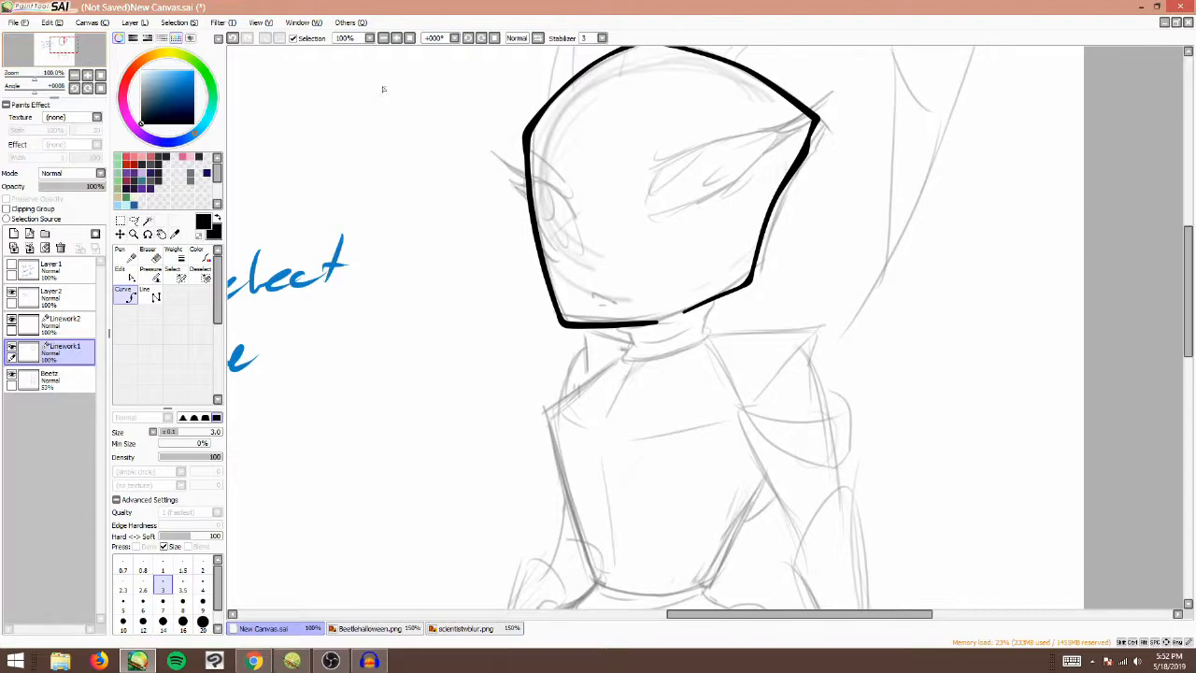
{"action": "left_click", "coordinate": [383, 39]}
{"action": "left_click", "coordinate": [124, 255]}
{"action": "left_click_drag", "start_coordinate": [85, 50], "coordinate": [82, 58]}
{"action": "left_click", "coordinate": [87, 75]}
{"action": "left_click", "coordinate": [87, 75]}
{"action": "left_click_drag", "start_coordinate": [476, 199], "coordinate": [504, 227]}
{"action": "mouse_move", "coordinate": [502, 220]}
{"action": "left_mouse_down"}
{"action": "mouse_move", "coordinate": [491, 240]}
{"action": "mouse_move", "coordinate": [507, 244]}
{"action": "left_mouse_up"}
{"action": "left_click_drag", "start_coordinate": [605, 165], "coordinate": [612, 200]}
{"action": "left_click_drag", "start_coordinate": [495, 243], "coordinate": [612, 200]}
{"action": "left_click_drag", "start_coordinate": [528, 217], "coordinate": [579, 200]}
{"action": "left_click_drag", "start_coordinate": [524, 190], "coordinate": [579, 172]}
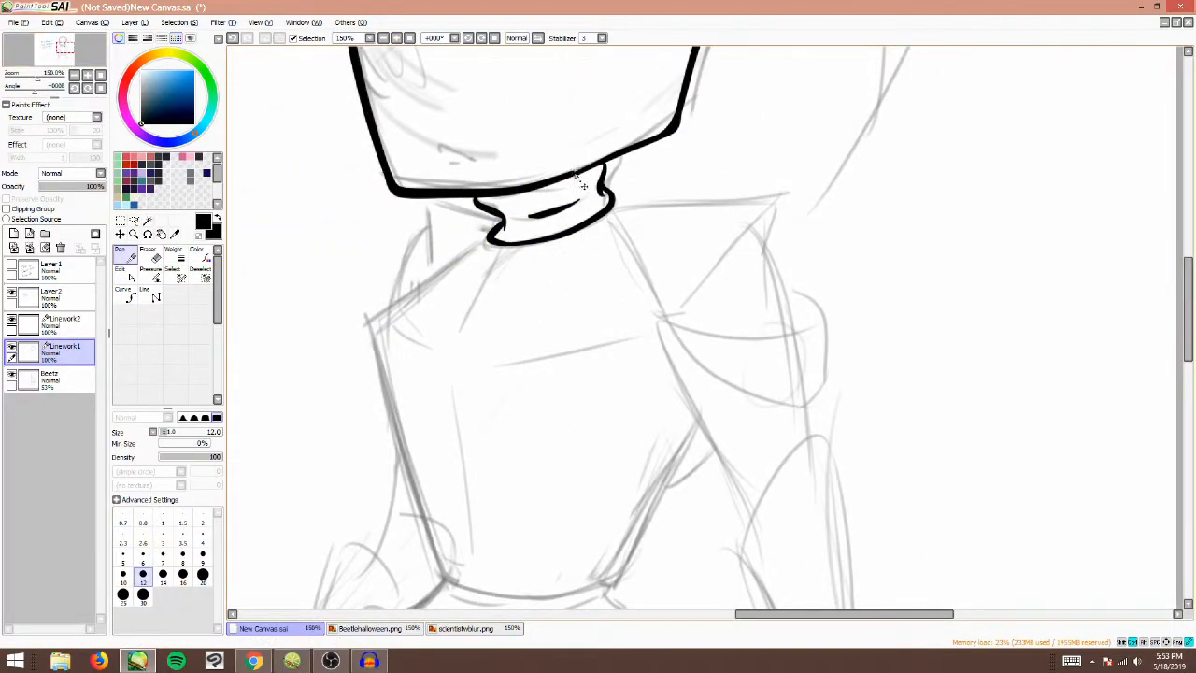
- Refine the ends of the neck's base stroke, and draw the shoulder line from the neck to the shoulder corner
{"action": "key", "text": "ctrl+z"}
{"action": "key", "text": "alt"}
{"action": "mouse_move", "coordinate": [613, 197]}
{"action": "left_mouse_down"}
{"action": "mouse_move", "coordinate": [605, 180]}
{"action": "mouse_move", "coordinate": [609, 206]}
{"action": "left_mouse_up"}
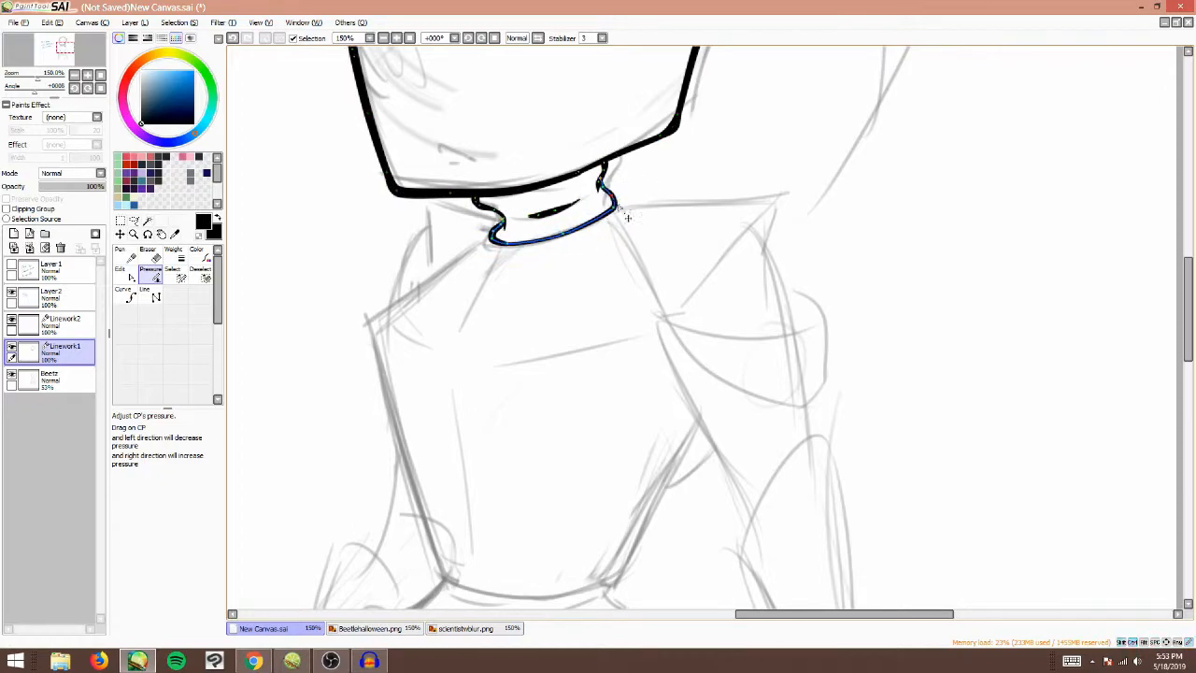
{"action": "left_click_drag", "start_coordinate": [504, 226], "coordinate": [499, 240]}
{"action": "left_click_drag", "start_coordinate": [497, 241], "coordinate": [368, 321]}
{"action": "left_click", "coordinate": [371, 38]}
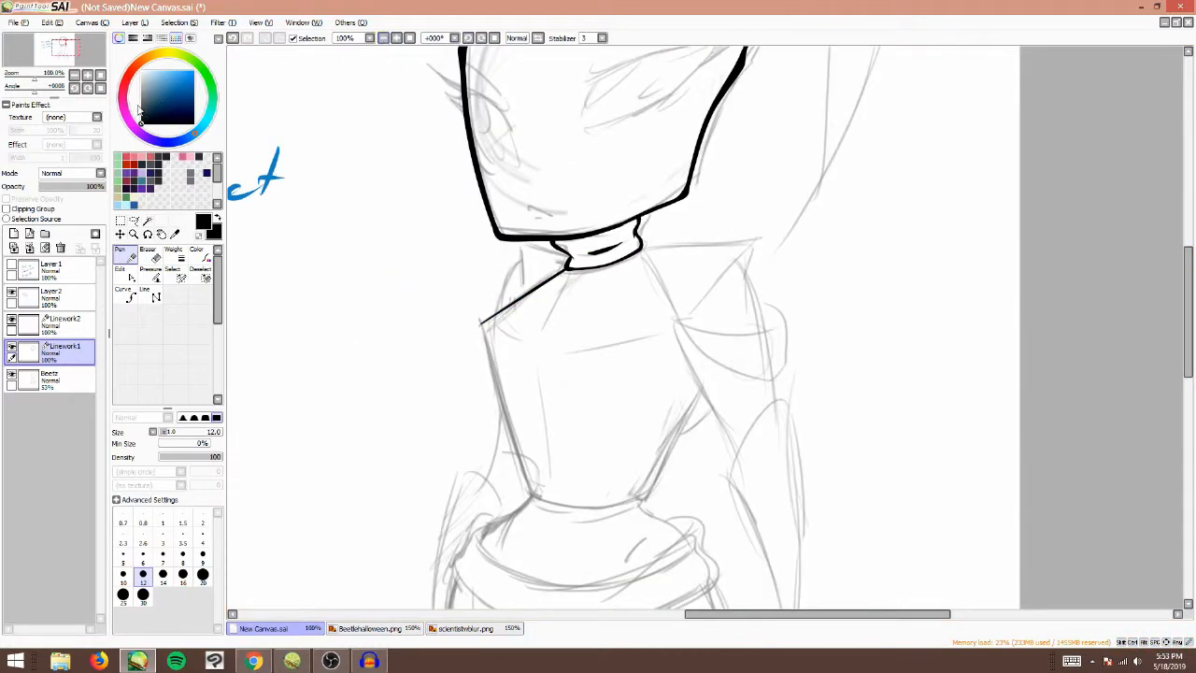
- Try joining a vertical Pen stroke and a parallel Line tool stroke with a bottom stroke beside the body, and undo the test
{"action": "left_click_drag", "start_coordinate": [60, 58], "coordinate": [55, 63]}
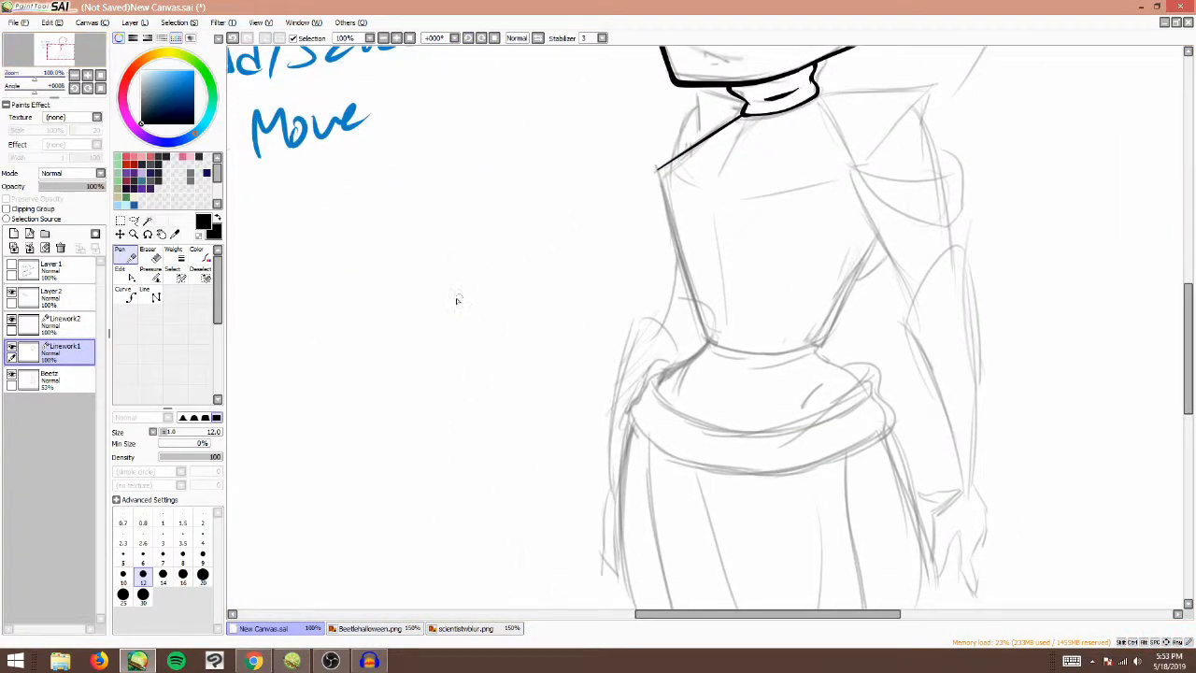
{"action": "left_click_drag", "start_coordinate": [365, 234], "coordinate": [367, 344]}
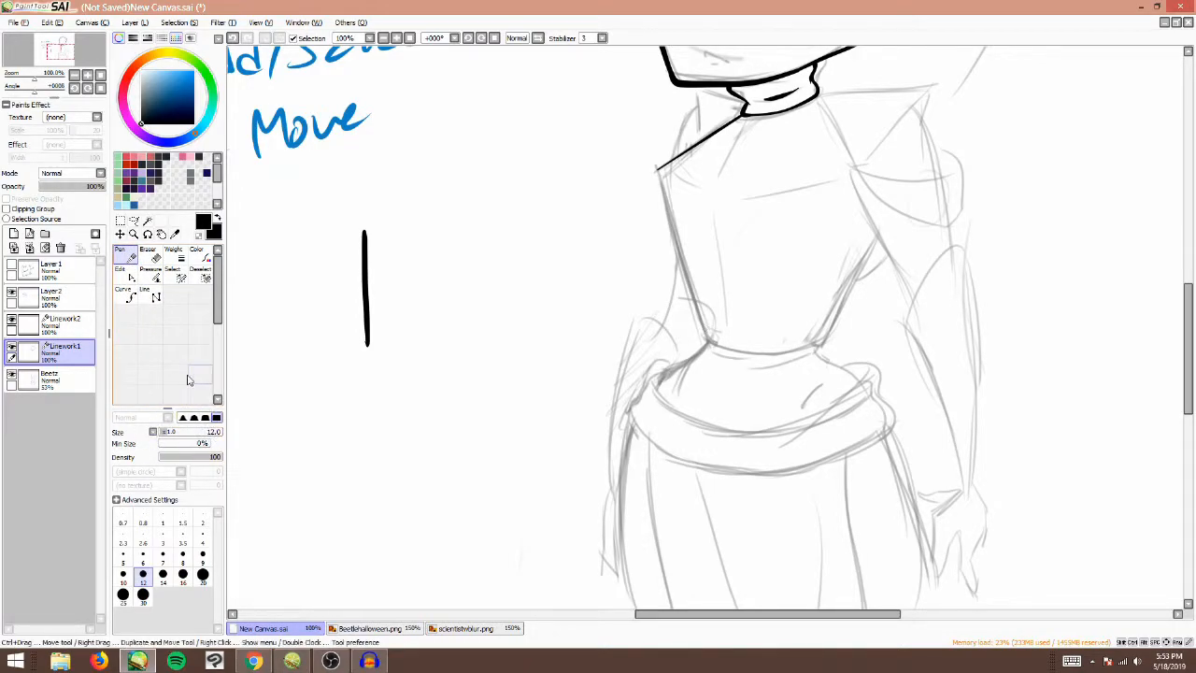
{"action": "left_click", "coordinate": [151, 295]}
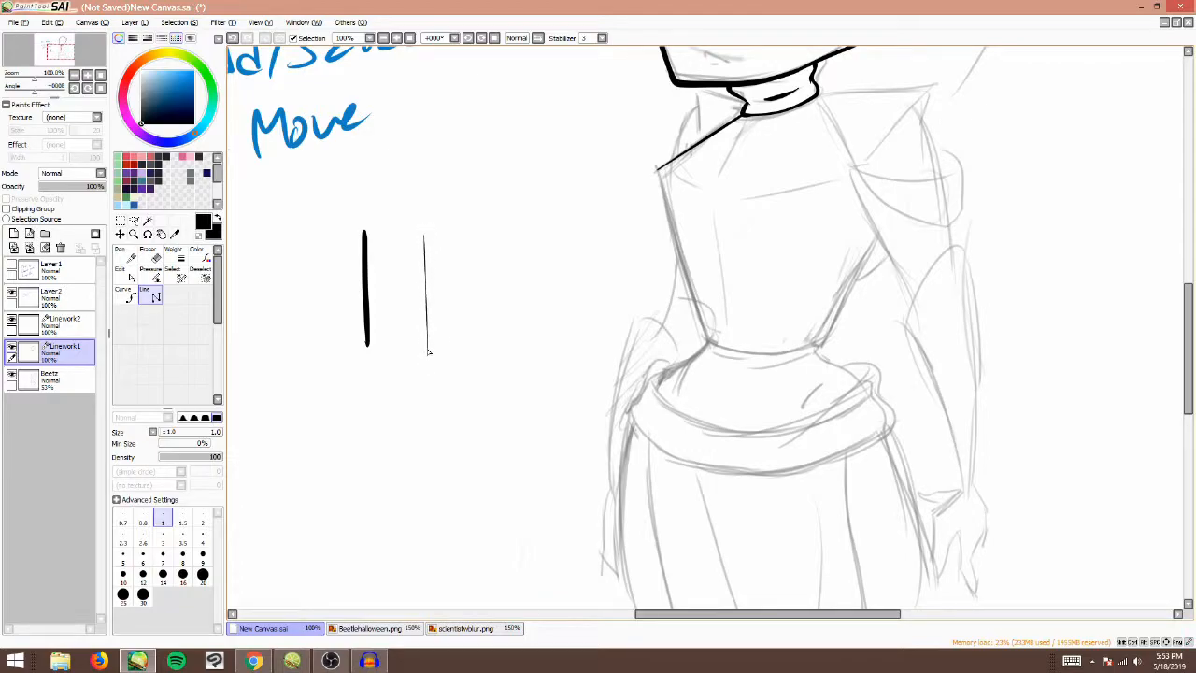
{"action": "left_click", "coordinate": [129, 262]}
{"action": "left_click_drag", "start_coordinate": [368, 345], "coordinate": [433, 356]}
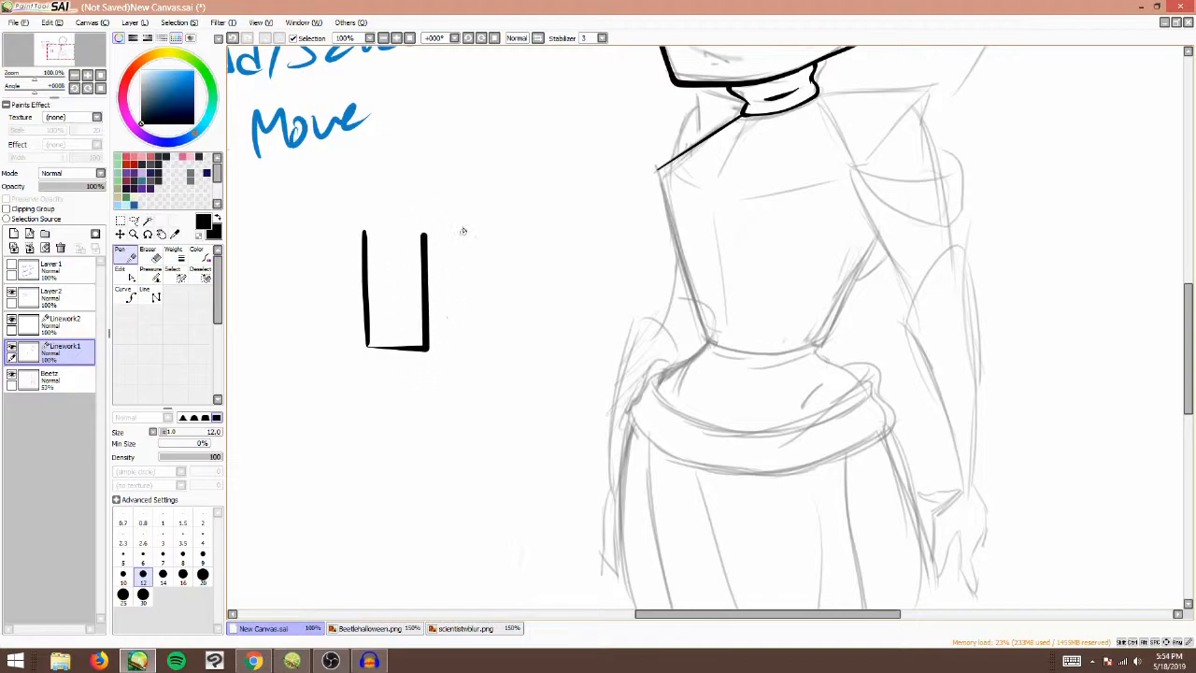
{"action": "key", "text": "ctrl+z"}
{"action": "key", "text": "ctrl+z"}
{"action": "key", "text": "ctrl+z"}
- Outline the torso with the Pen from the shoulder corner down to the waist, along the curved waistline and up the opposite side
{"action": "left_click", "coordinate": [68, 45]}
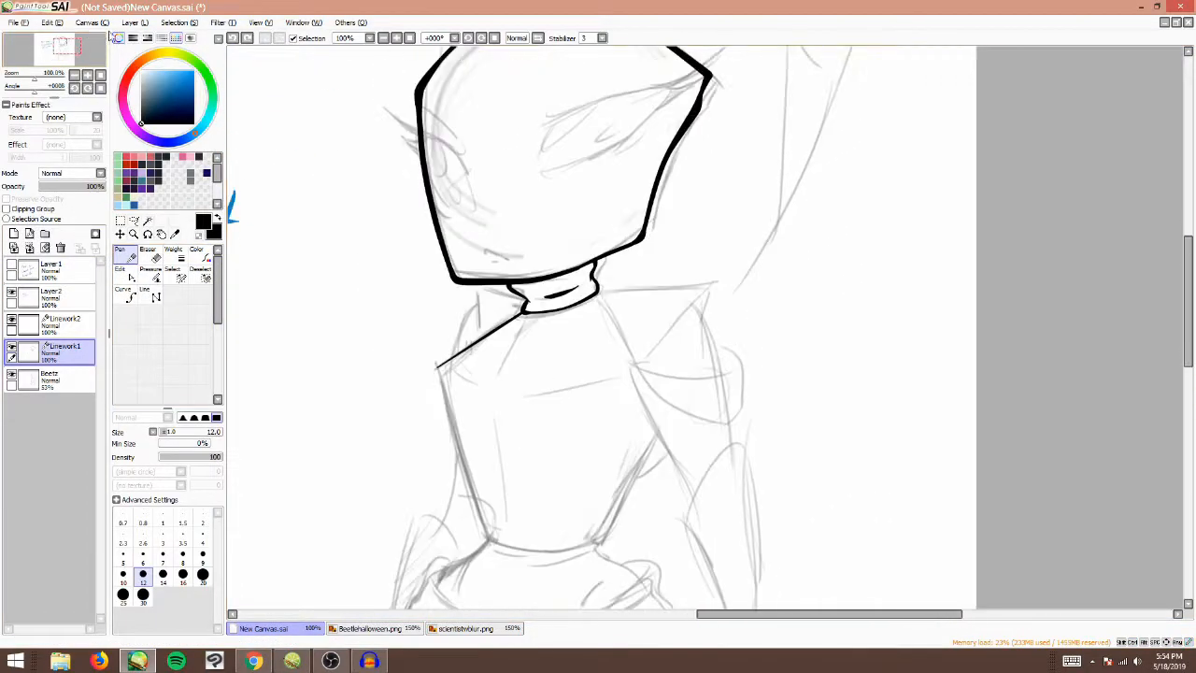
{"action": "scroll", "coordinate": [67, 45], "scroll_direction": "up", "scroll_amount": 1}
{"action": "left_click_drag", "start_coordinate": [321, 307], "coordinate": [411, 581]}
{"action": "key", "text": "ctrl+z"}
{"action": "left_click", "coordinate": [337, 322], "text": "ctrl+shift"}
{"action": "left_click", "coordinate": [337, 323], "text": "ctrl"}
{"action": "left_click_drag", "start_coordinate": [337, 322], "coordinate": [398, 299]}
{"action": "mouse_move", "coordinate": [393, 567]}
{"action": "left_mouse_down"}
{"action": "mouse_move", "coordinate": [360, 336]}
{"action": "mouse_move", "coordinate": [537, 358]}
{"action": "left_mouse_up"}
{"action": "left_click_drag", "start_coordinate": [379, 349], "coordinate": [443, 370]}
{"action": "mouse_move", "coordinate": [535, 361]}
{"action": "left_mouse_down"}
{"action": "mouse_move", "coordinate": [634, 180]}
{"action": "mouse_move", "coordinate": [587, 285]}
{"action": "mouse_move", "coordinate": [635, 196]}
{"action": "left_mouse_up"}
- Draw the hip curves running down from both waist corners and the short fold strokes between them
{"action": "mouse_move", "coordinate": [381, 350]}
{"action": "left_mouse_down"}
{"action": "mouse_move", "coordinate": [361, 389]}
{"action": "mouse_move", "coordinate": [331, 416]}
{"action": "left_mouse_up"}
{"action": "left_click_drag", "start_coordinate": [331, 416], "coordinate": [301, 417]}
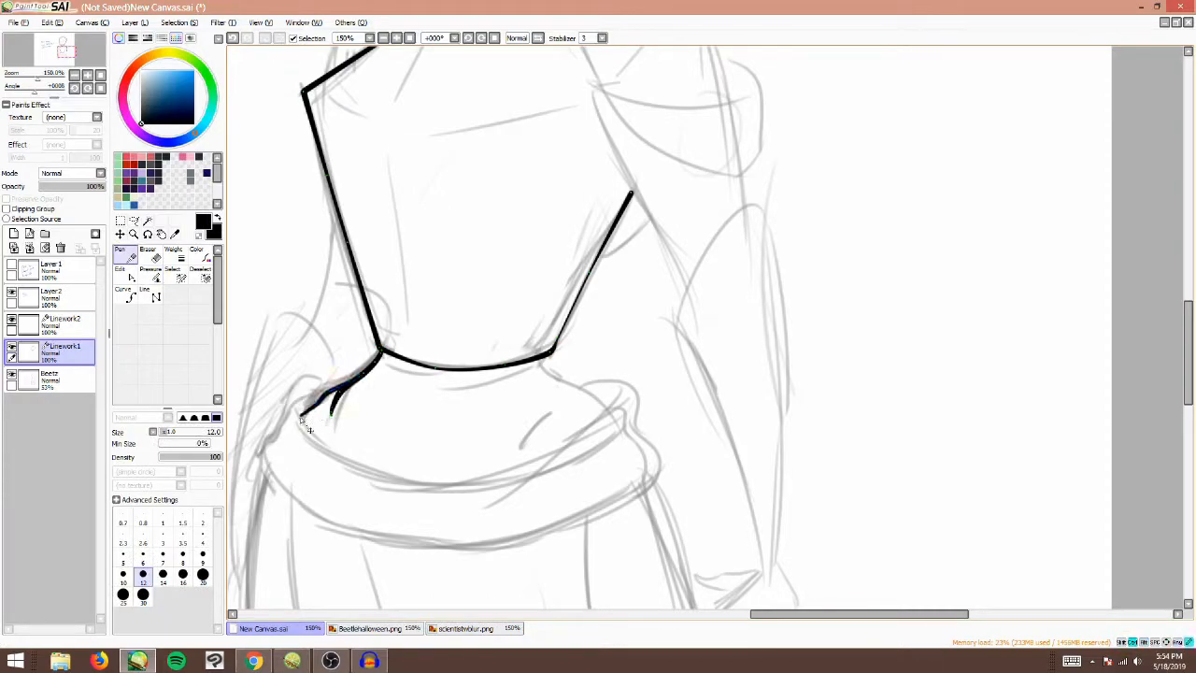
{"action": "left_click_drag", "start_coordinate": [544, 359], "coordinate": [611, 408]}
{"action": "mouse_move", "coordinate": [529, 375]}
{"action": "left_mouse_down"}
{"action": "mouse_move", "coordinate": [443, 390]}
{"action": "mouse_move", "coordinate": [452, 377]}
{"action": "left_mouse_up"}
{"action": "left_click_drag", "start_coordinate": [540, 412], "coordinate": [522, 445]}
- Draw the belt's outer edge and bend its lower stroke to follow the sketched curve by moving control points
{"action": "mouse_move", "coordinate": [321, 397]}
{"action": "left_mouse_down"}
{"action": "mouse_move", "coordinate": [275, 425]}
{"action": "mouse_move", "coordinate": [589, 516]}
{"action": "mouse_move", "coordinate": [670, 511]}
{"action": "left_mouse_up"}
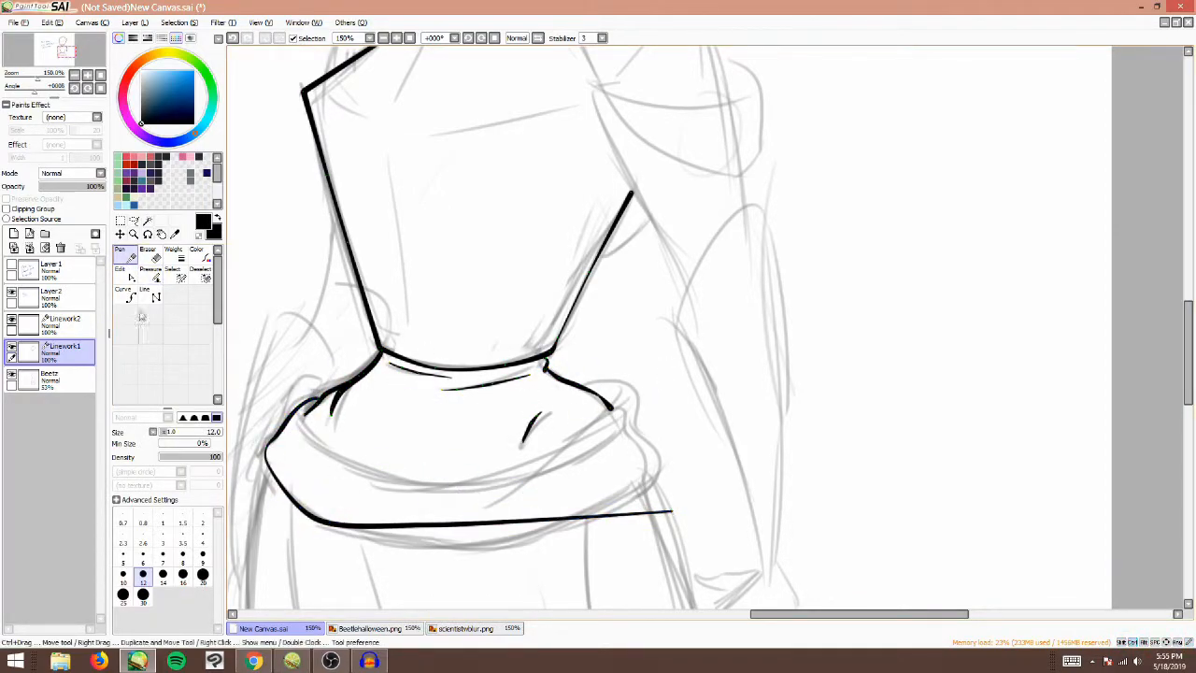
{"action": "left_click", "coordinate": [150, 273]}
{"action": "left_click_drag", "start_coordinate": [432, 524], "coordinate": [458, 544]}
{"action": "left_click_drag", "start_coordinate": [671, 511], "coordinate": [653, 475]}
{"action": "left_click_drag", "start_coordinate": [458, 545], "coordinate": [492, 549]}
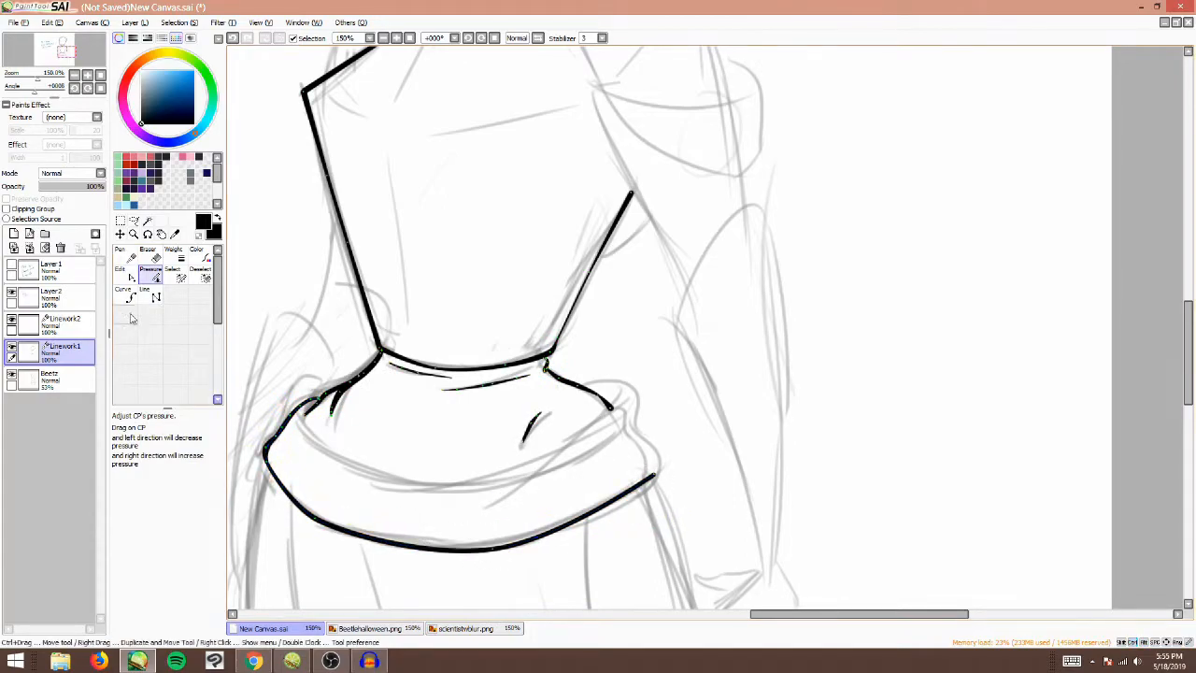
- Erase a small gap at the belt outline's outer bend, and try duplicating the lower belt stroke upward
{"action": "left_click", "coordinate": [129, 276]}
{"action": "left_click", "coordinate": [147, 254]}
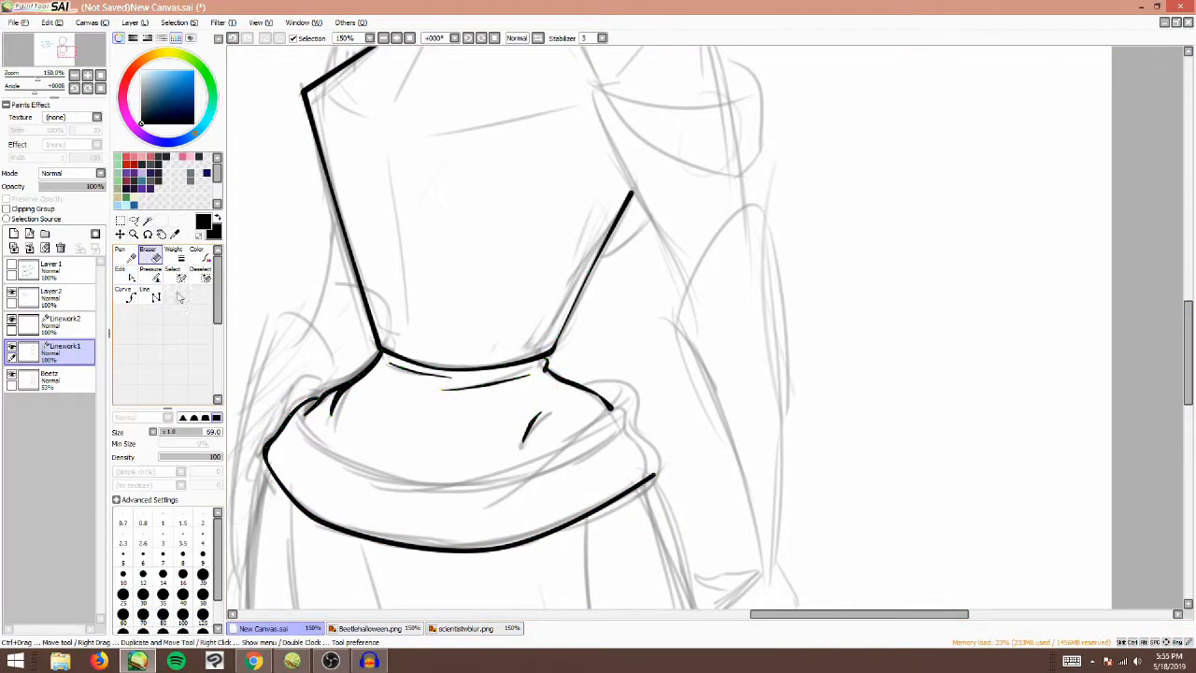
{"action": "left_click", "coordinate": [240, 463]}
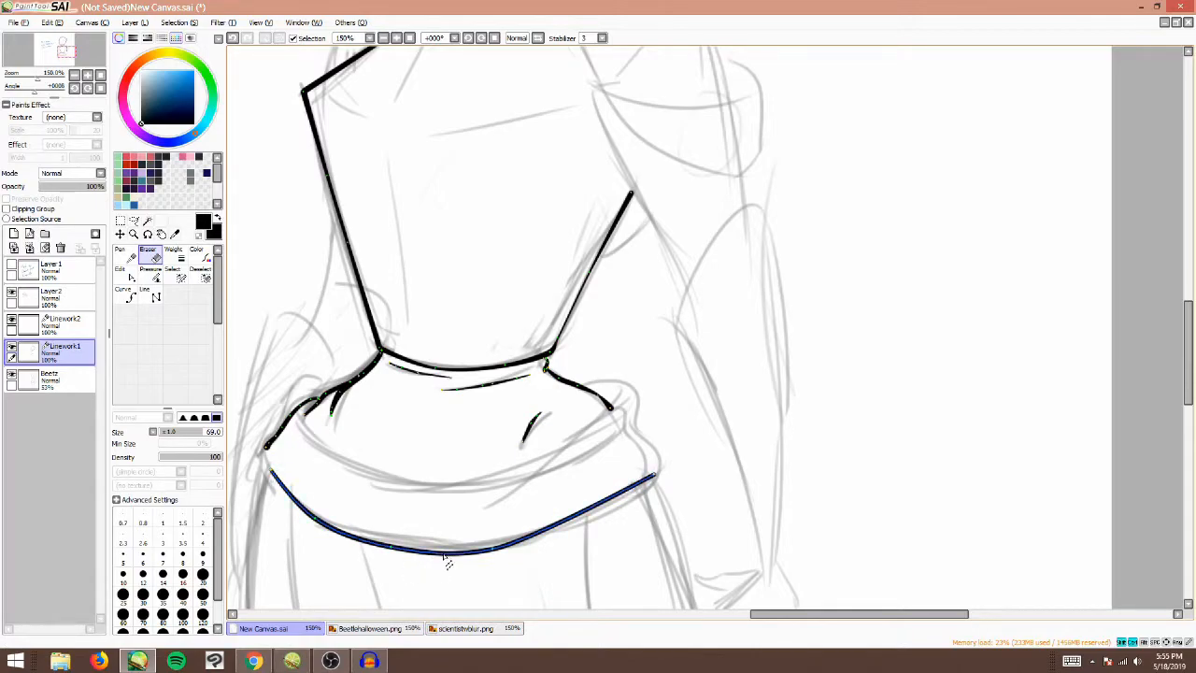
{"action": "left_click_drag", "start_coordinate": [445, 560], "coordinate": [446, 504]}
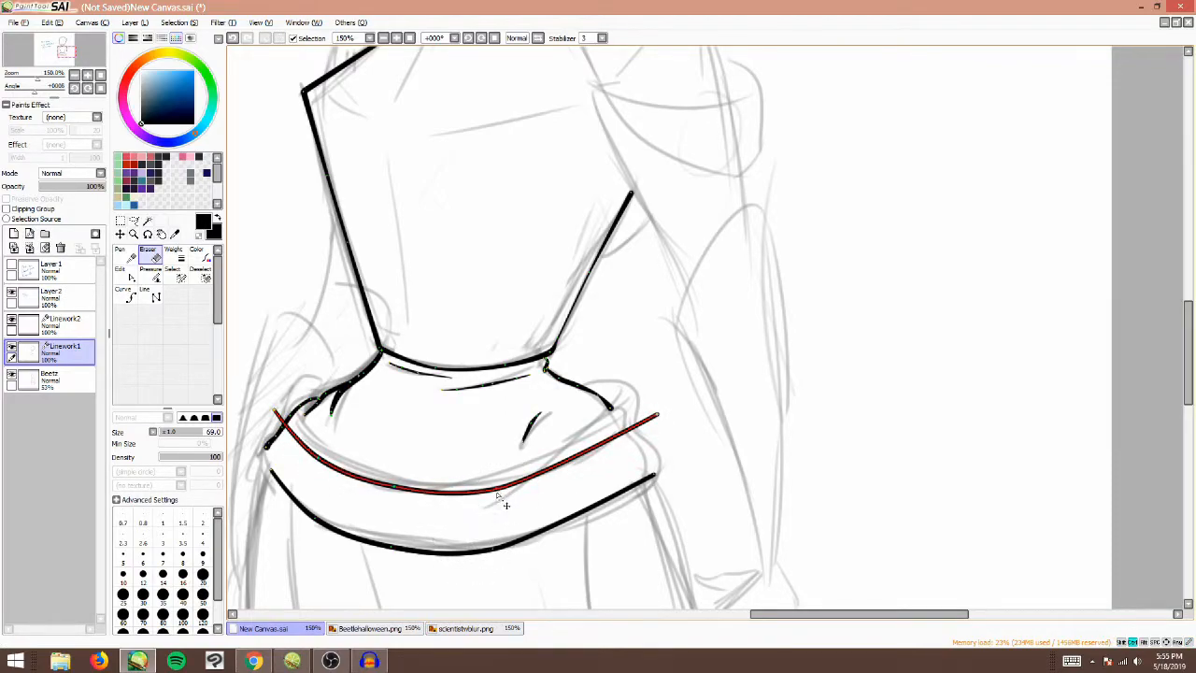
{"action": "left_click_drag", "start_coordinate": [499, 497], "coordinate": [498, 555]}
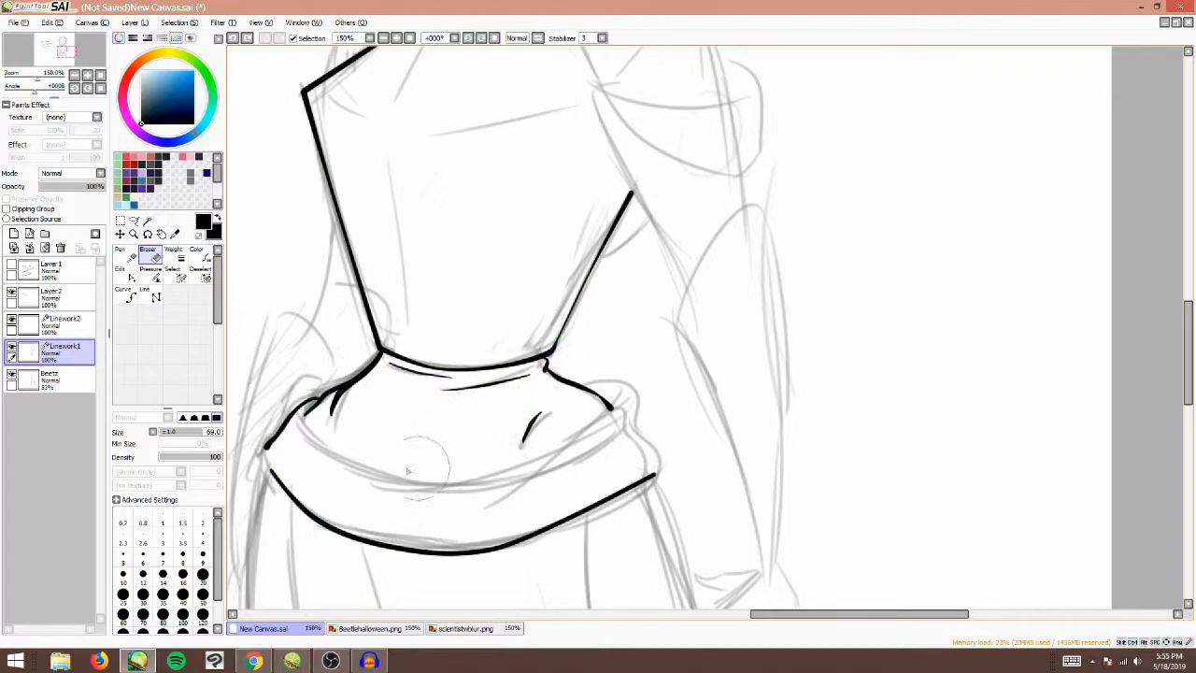
- Add the belt's upper edge and far side, fit them to the sketch, and close the gap at the outer bend
{"action": "key", "text": "n"}
{"action": "mouse_move", "coordinate": [274, 409]}
{"action": "left_mouse_down"}
{"action": "mouse_move", "coordinate": [617, 441]}
{"action": "mouse_move", "coordinate": [653, 473]}
{"action": "mouse_move", "coordinate": [607, 401]}
{"action": "left_mouse_up"}
{"action": "left_click_drag", "start_coordinate": [509, 487], "coordinate": [490, 478], "text": "ctrl"}
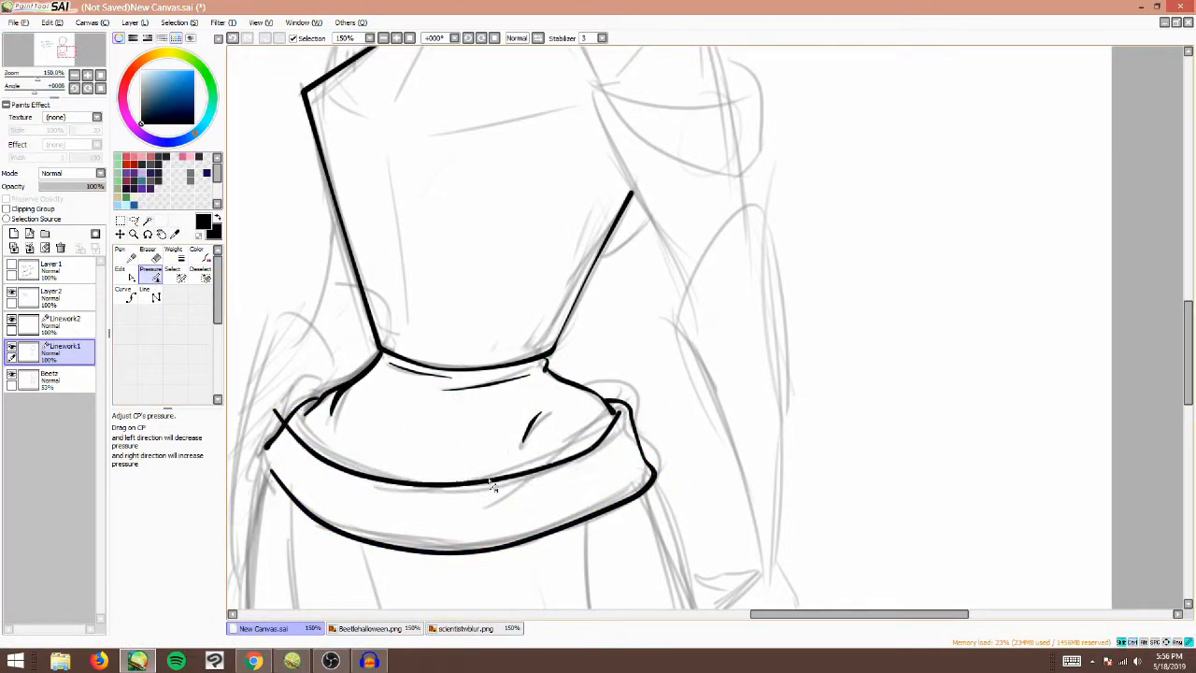
{"action": "left_click_drag", "start_coordinate": [559, 454], "coordinate": [566, 439], "text": "ctrl"}
{"action": "left_click_drag", "start_coordinate": [274, 410], "coordinate": [304, 414], "text": "ctrl"}
{"action": "left_click_drag", "start_coordinate": [319, 454], "coordinate": [267, 447], "text": "ctrl"}
- Draw the skirt's two outer side lines down from the belt with the Pen
{"action": "left_click", "coordinate": [73, 76]}
{"action": "left_click", "coordinate": [73, 76]}
{"action": "left_click_drag", "start_coordinate": [74, 52], "coordinate": [76, 53]}
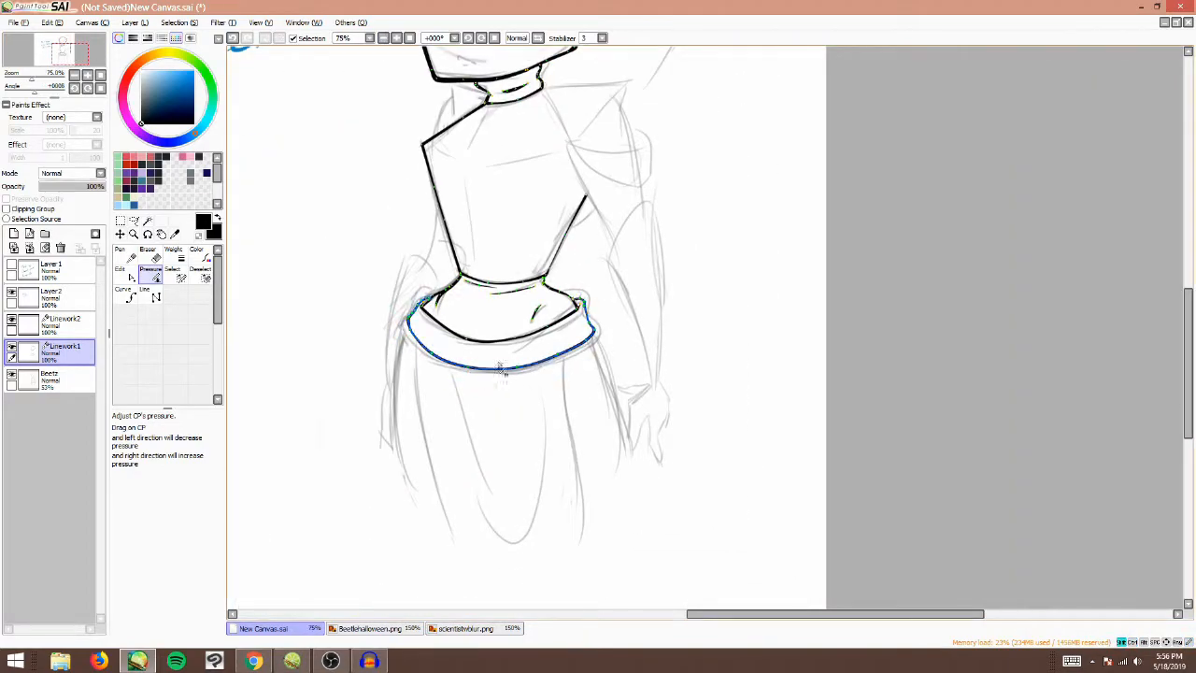
{"action": "left_click", "coordinate": [126, 255]}
{"action": "mouse_move", "coordinate": [408, 322]}
{"action": "left_mouse_down"}
{"action": "mouse_move", "coordinate": [419, 492]}
{"action": "mouse_move", "coordinate": [411, 482]}
{"action": "left_mouse_up"}
{"action": "key", "text": "ctrl+z"}
{"action": "left_click_drag", "start_coordinate": [404, 426], "coordinate": [402, 421], "text": "ctrl"}
{"action": "left_click_drag", "start_coordinate": [591, 337], "coordinate": [628, 457]}
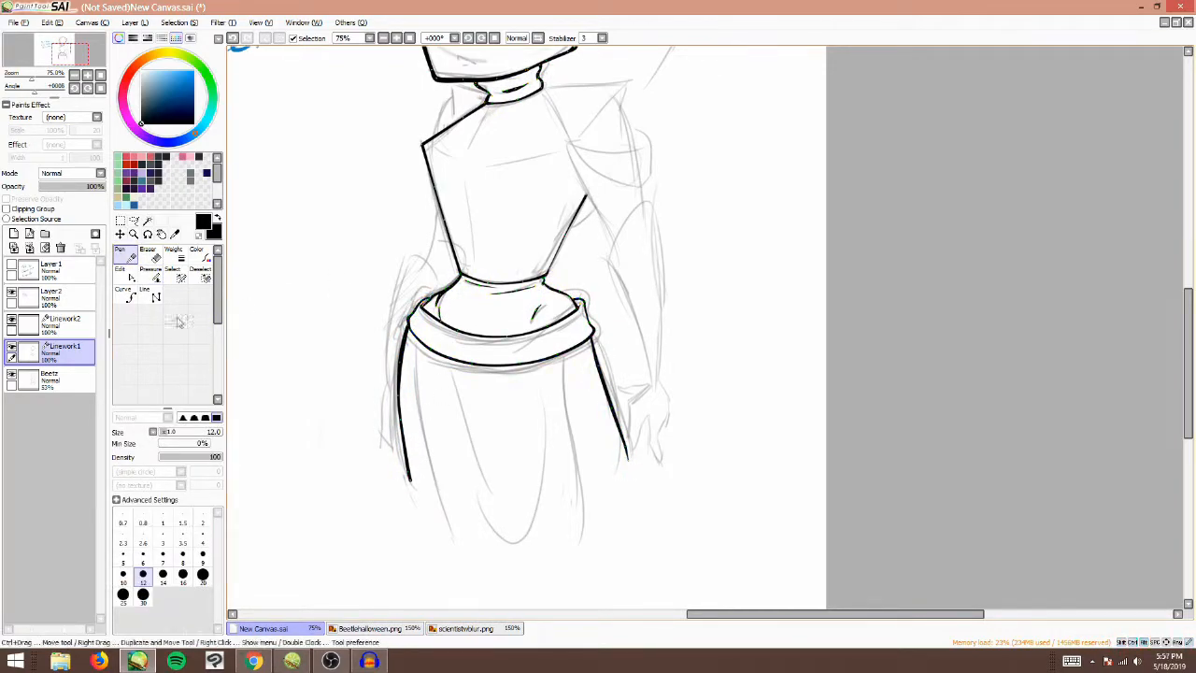
- Draw the two long fold lines below the belt and the curved fold strokes in the middle of the skirt
{"action": "left_click_drag", "start_coordinate": [426, 351], "coordinate": [450, 493]}
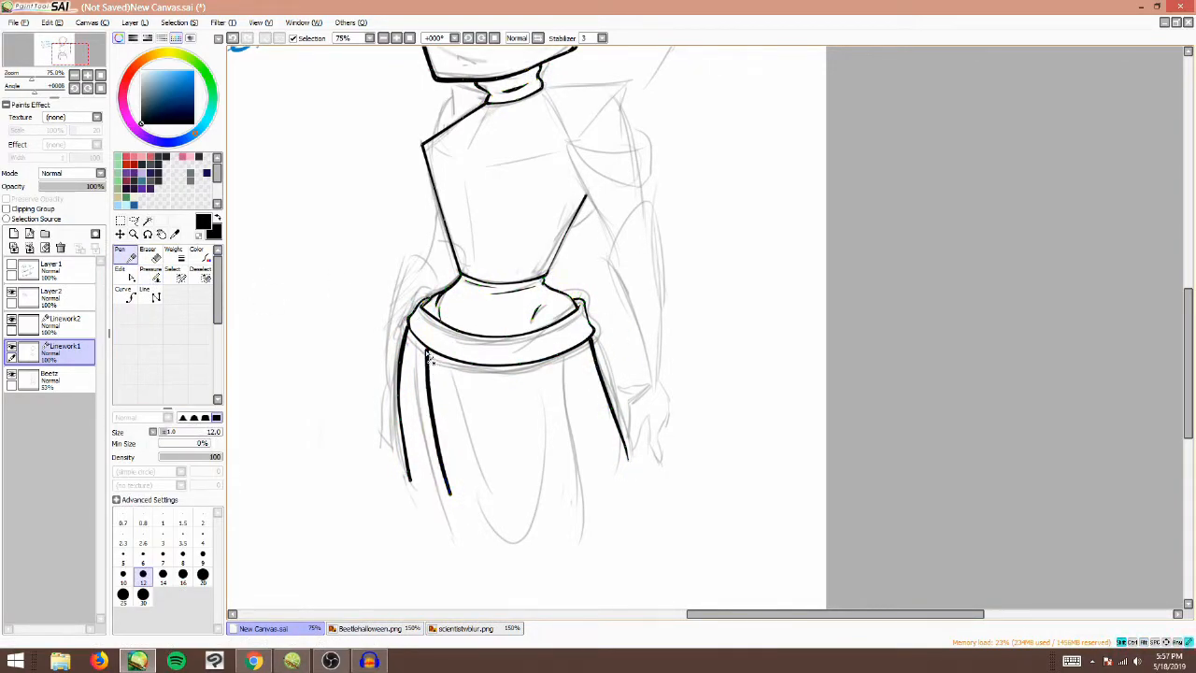
{"action": "mouse_move", "coordinate": [556, 355]}
{"action": "left_mouse_down"}
{"action": "mouse_move", "coordinate": [581, 489]}
{"action": "mouse_move", "coordinate": [575, 354]}
{"action": "left_mouse_up"}
{"action": "left_click", "coordinate": [151, 273]}
{"action": "mouse_move", "coordinate": [502, 387]}
{"action": "left_mouse_down"}
{"action": "mouse_move", "coordinate": [515, 523]}
{"action": "mouse_move", "coordinate": [463, 480]}
{"action": "left_mouse_up"}
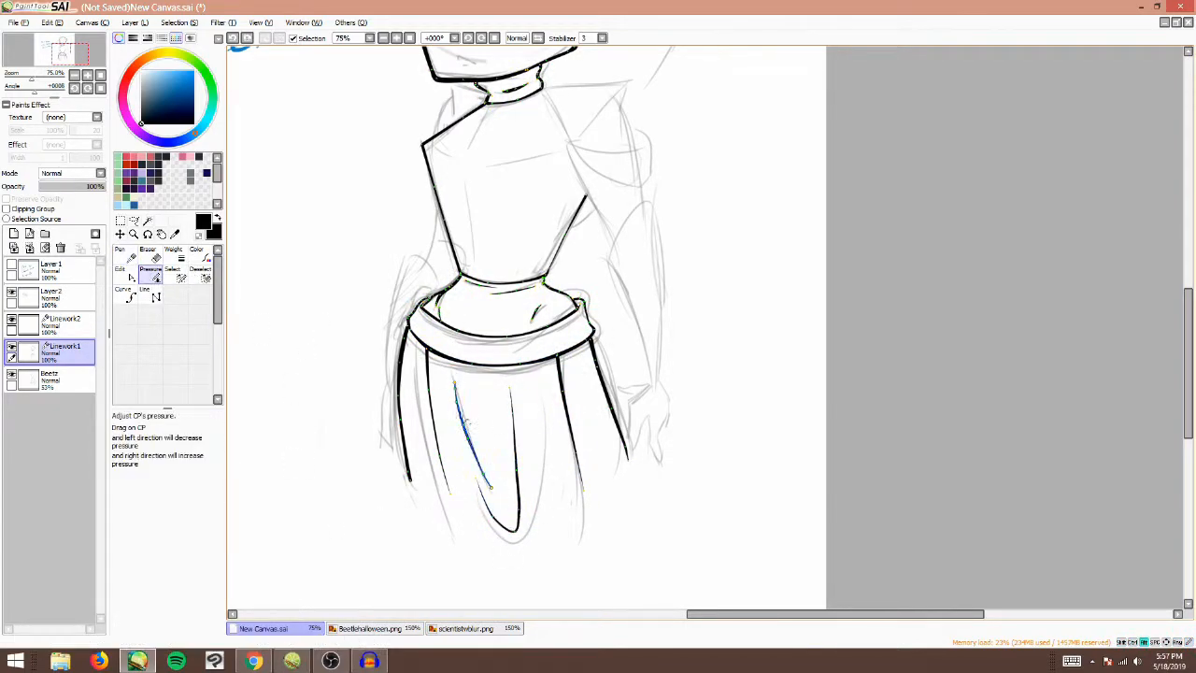
- Extend the two long skirt folds to the sketch's lower ends and adjust the control points of the central folds
{"action": "left_click_drag", "start_coordinate": [469, 437], "coordinate": [454, 446]}
{"action": "left_click_drag", "start_coordinate": [449, 490], "coordinate": [455, 537]}
{"action": "left_click_drag", "start_coordinate": [584, 490], "coordinate": [587, 536]}
{"action": "left_click_drag", "start_coordinate": [519, 476], "coordinate": [505, 478]}
{"action": "left_click_drag", "start_coordinate": [513, 530], "coordinate": [482, 491]}
- Draw the thin interior crease lines on the chest and shoulder area with the Pen at size 12
{"action": "left_click", "coordinate": [124, 254]}
{"action": "scroll", "coordinate": [523, 187], "scroll_direction": "down", "scroll_amount": 1}
{"action": "scroll", "coordinate": [523, 187], "scroll_direction": "up", "scroll_amount": 1}
{"action": "mouse_move", "coordinate": [523, 140]}
{"action": "left_mouse_down"}
{"action": "mouse_move", "coordinate": [555, 224]}
{"action": "mouse_move", "coordinate": [497, 230]}
{"action": "left_mouse_up"}
{"action": "key", "text": "ctrl+z"}
{"action": "left_click_drag", "start_coordinate": [466, 230], "coordinate": [488, 241]}
{"action": "left_click", "coordinate": [152, 274]}
{"action": "left_click", "coordinate": [125, 255]}
{"action": "left_click_drag", "start_coordinate": [560, 374], "coordinate": [576, 259]}
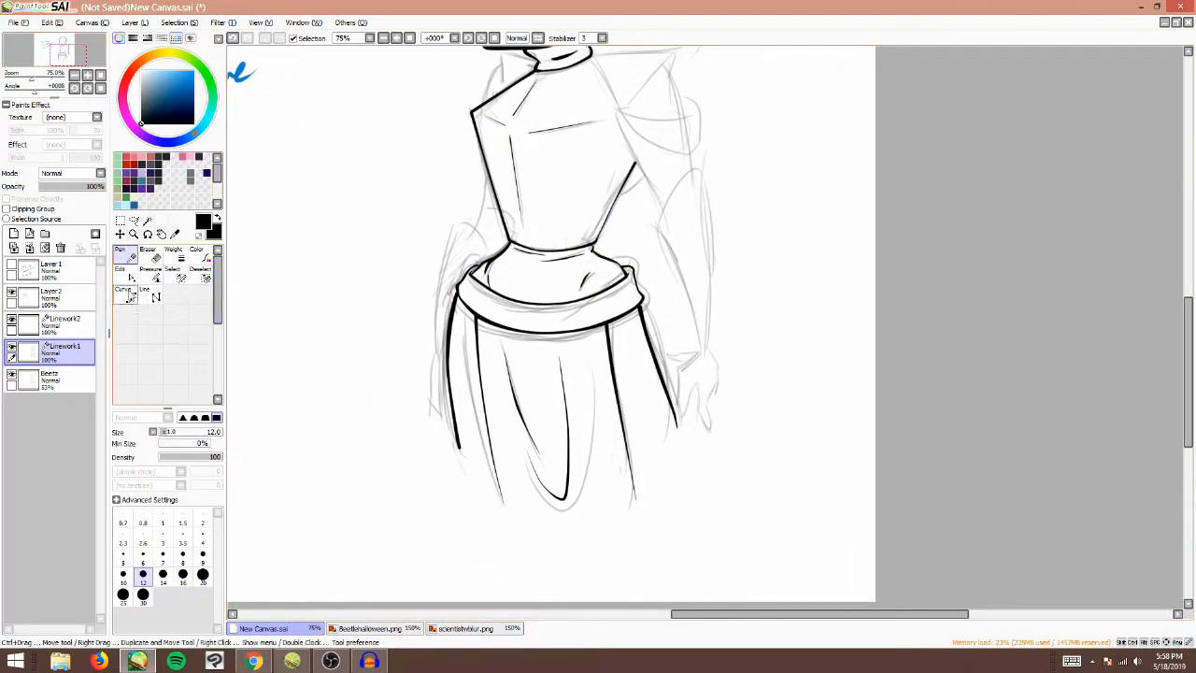
- Select all the belt and skirt strokes on Linework1 and pull in their transform corners to narrow and skew them slightly
{"action": "left_click", "coordinate": [124, 293]}
{"action": "mouse_move", "coordinate": [416, 526]}
{"action": "left_mouse_down"}
{"action": "mouse_move", "coordinate": [525, 473]}
{"action": "mouse_move", "coordinate": [547, 541]}
{"action": "mouse_move", "coordinate": [500, 550]}
{"action": "mouse_move", "coordinate": [677, 411]}
{"action": "mouse_move", "coordinate": [691, 280]}
{"action": "mouse_move", "coordinate": [680, 255]}
{"action": "mouse_move", "coordinate": [688, 269]}
{"action": "left_mouse_up"}
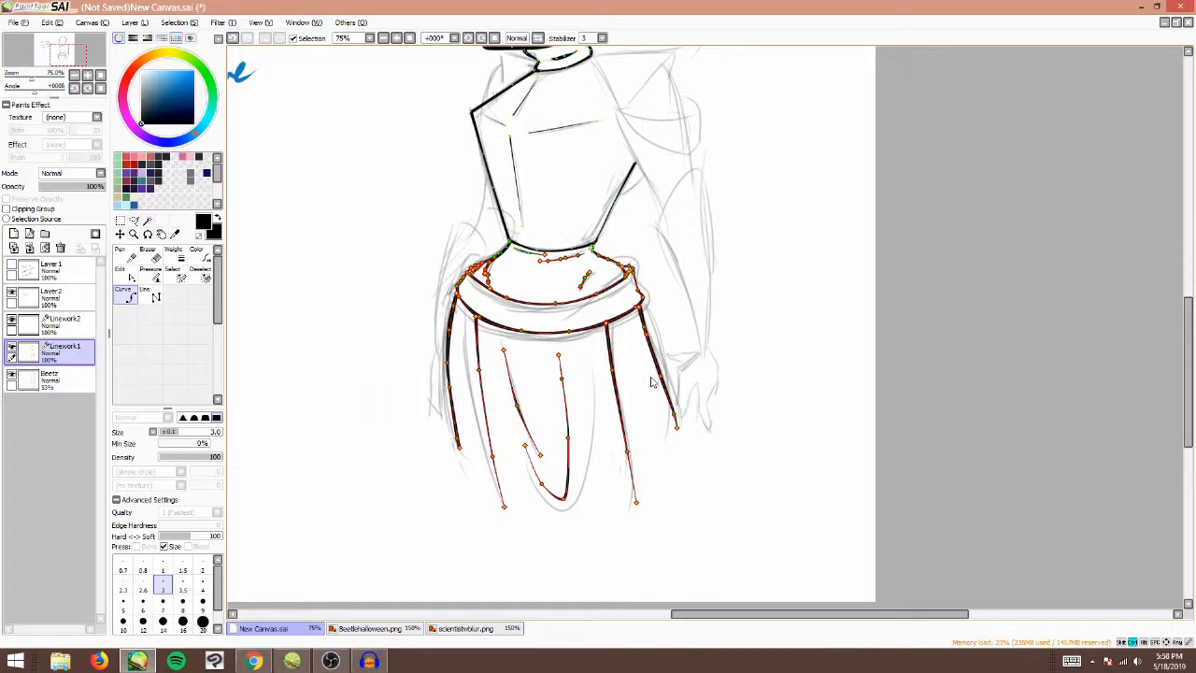
{"action": "key", "text": "ctrl+t"}
{"action": "left_click_drag", "start_coordinate": [452, 517], "coordinate": [455, 509]}
{"action": "left_click_drag", "start_coordinate": [443, 254], "coordinate": [447, 254]}
{"action": "left_click_drag", "start_coordinate": [678, 256], "coordinate": [673, 252]}
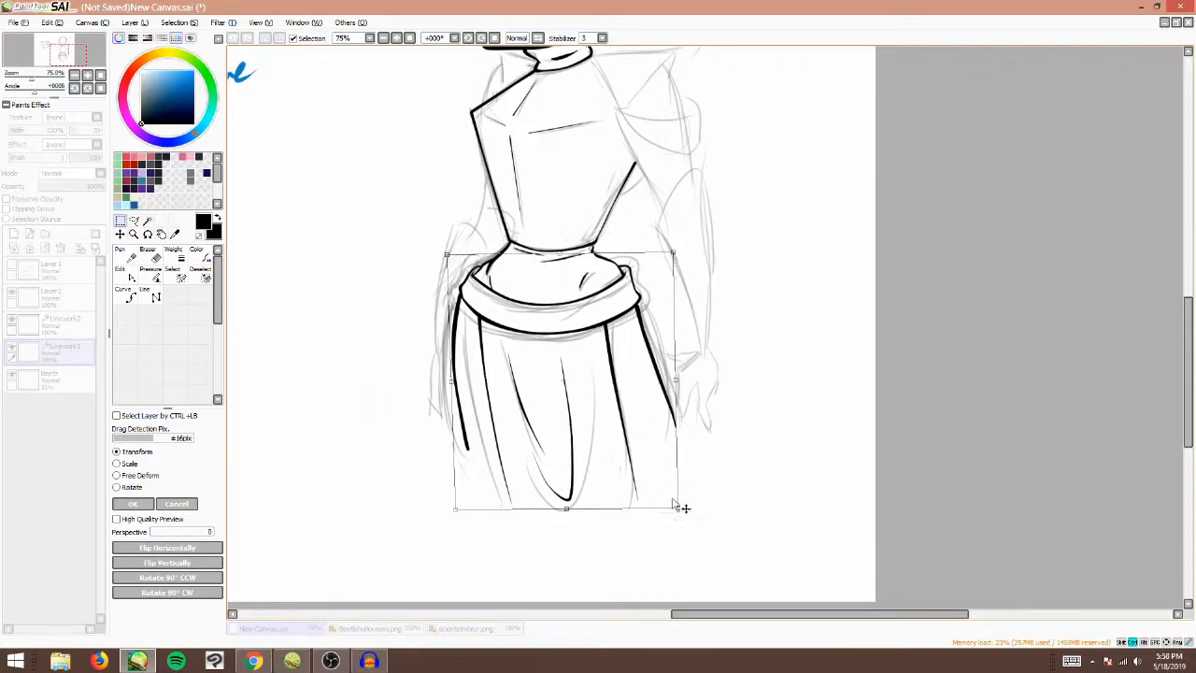
{"action": "left_click_drag", "start_coordinate": [458, 514], "coordinate": [464, 513]}
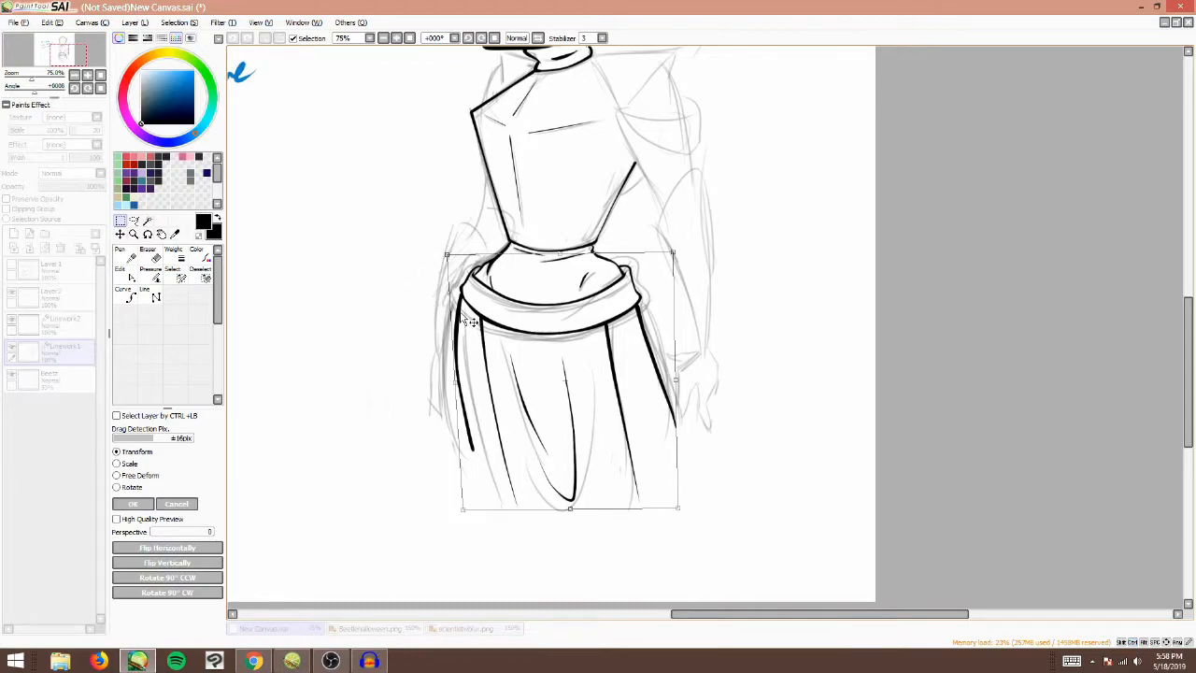
{"action": "key", "text": "Return"}
- Try cutting the selected belt and skirt strokes, pasting them as a new layer and transforming them
{"action": "key", "text": "ctrl"}
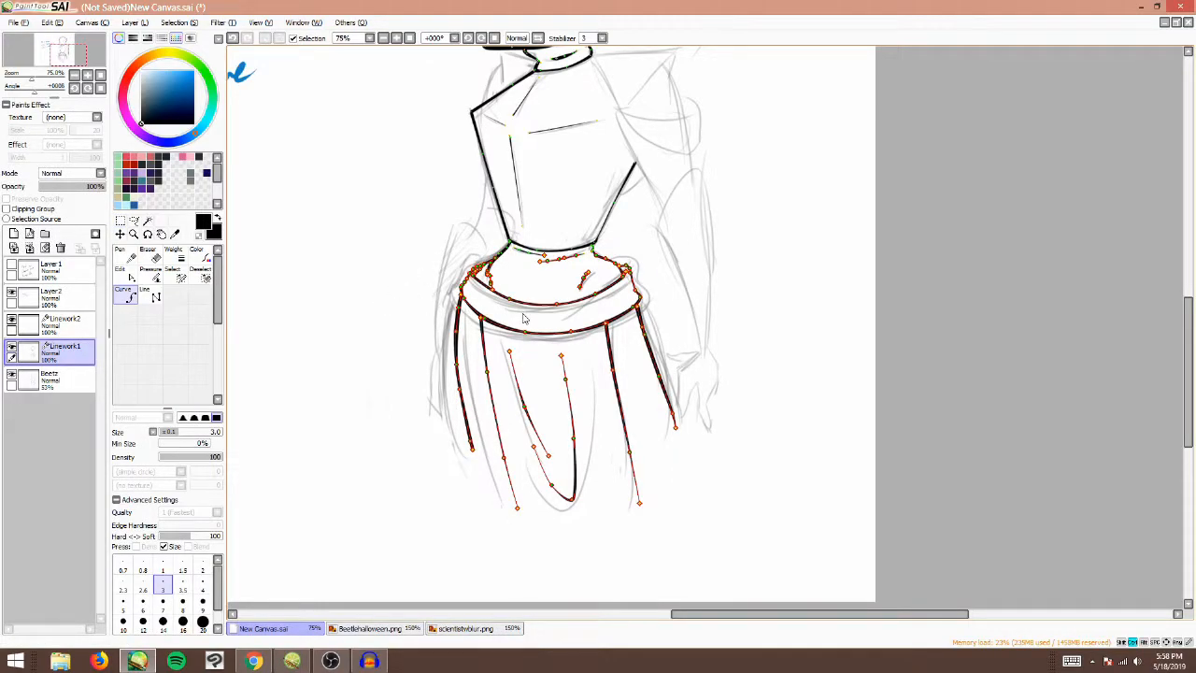
{"action": "key", "text": "ctrl+x"}
{"action": "key", "text": "ctrl+v"}
{"action": "key", "text": "ctrl+t"}
{"action": "mouse_move", "coordinate": [534, 325]}
{"action": "left_mouse_down"}
{"action": "mouse_move", "coordinate": [504, 331]}
{"action": "mouse_move", "coordinate": [573, 382]}
{"action": "mouse_move", "coordinate": [558, 361]}
{"action": "left_mouse_up"}
{"action": "key", "text": "Escape"}
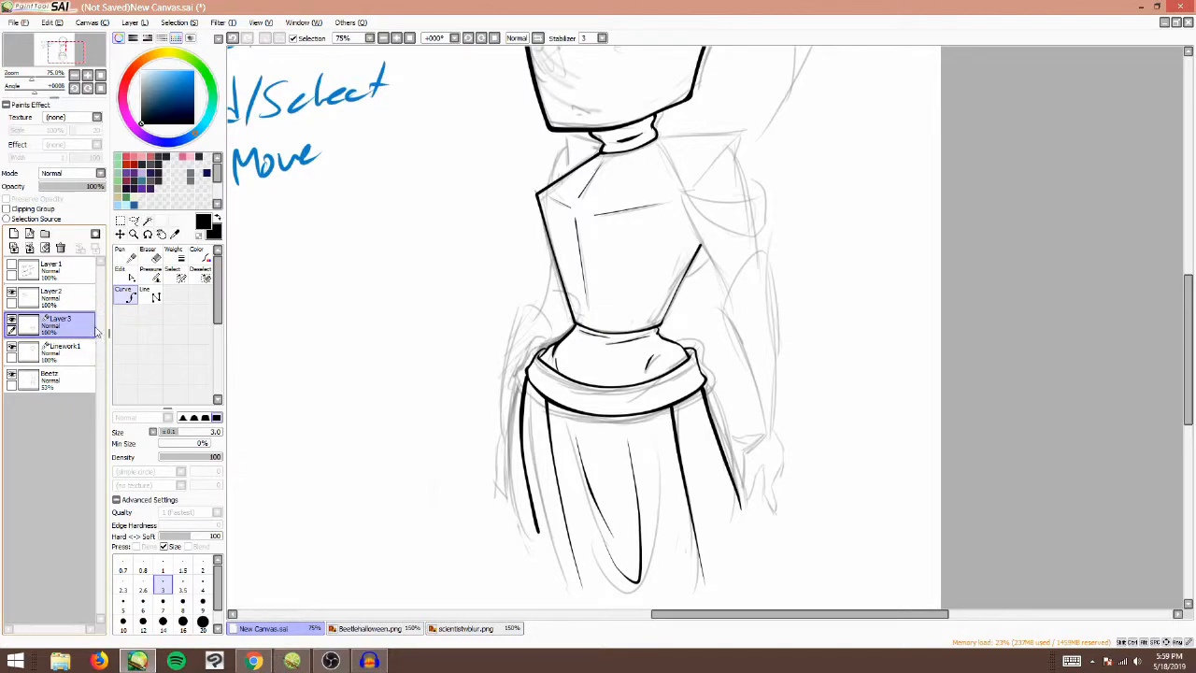
{"action": "key", "text": "ctrl+z"}
{"action": "key", "text": "ctrl+z"}
{"action": "key", "text": "ctrl+z"}
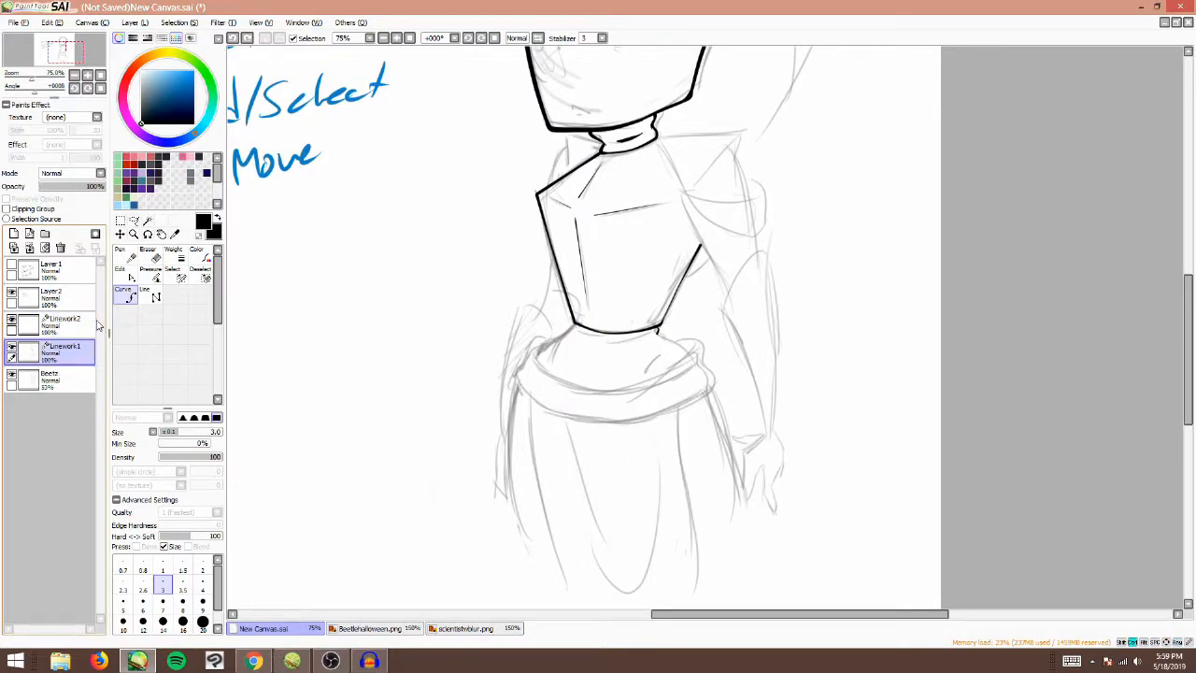
- Try the cut and paste of the belt and skirt strokes again with a small marquee selection beside the figure
{"action": "left_click", "coordinate": [119, 233]}
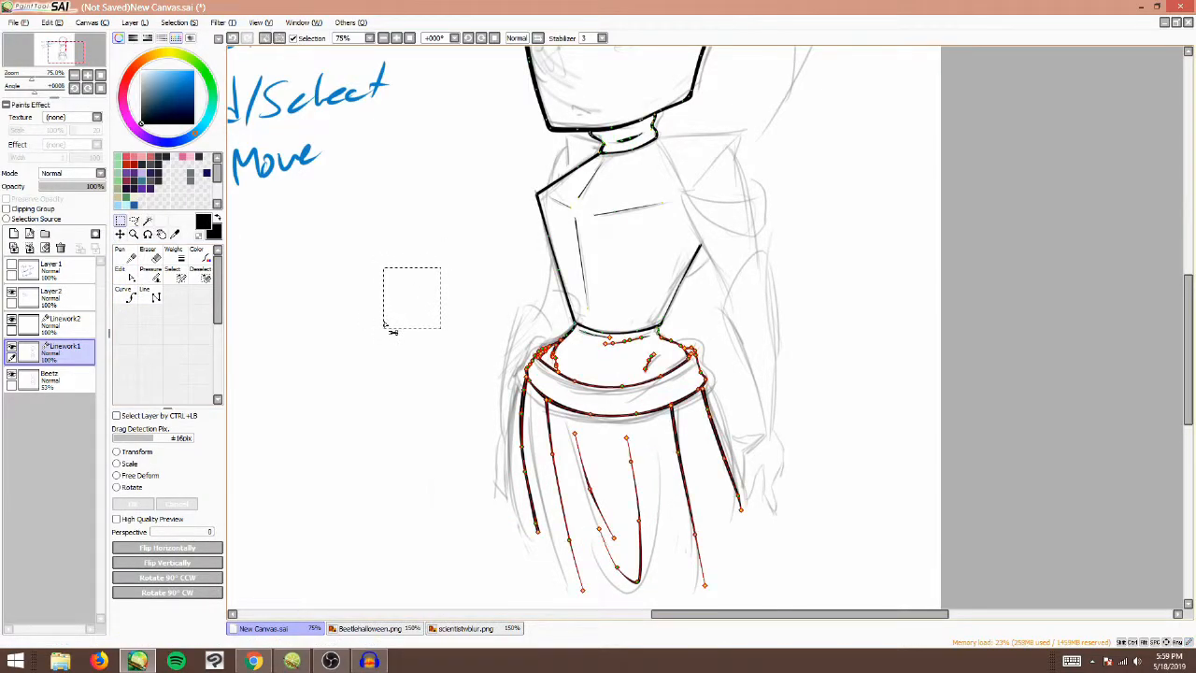
{"action": "key", "text": "ctrl+z"}
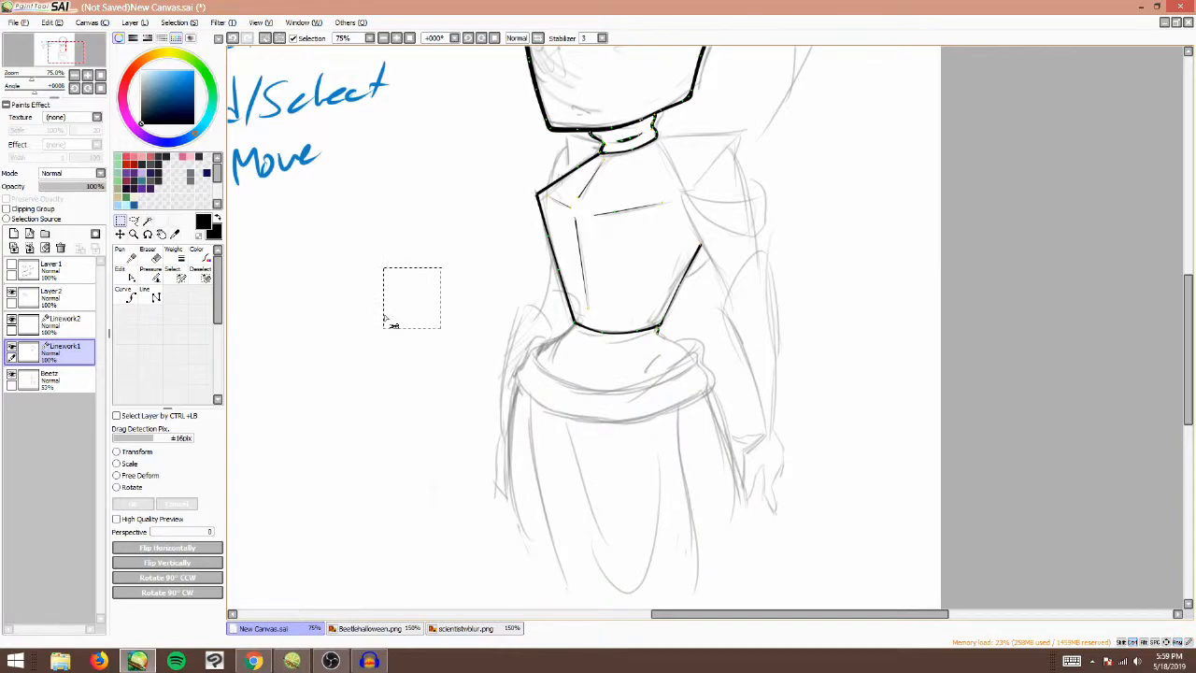
{"action": "key", "text": "ctrl+y"}
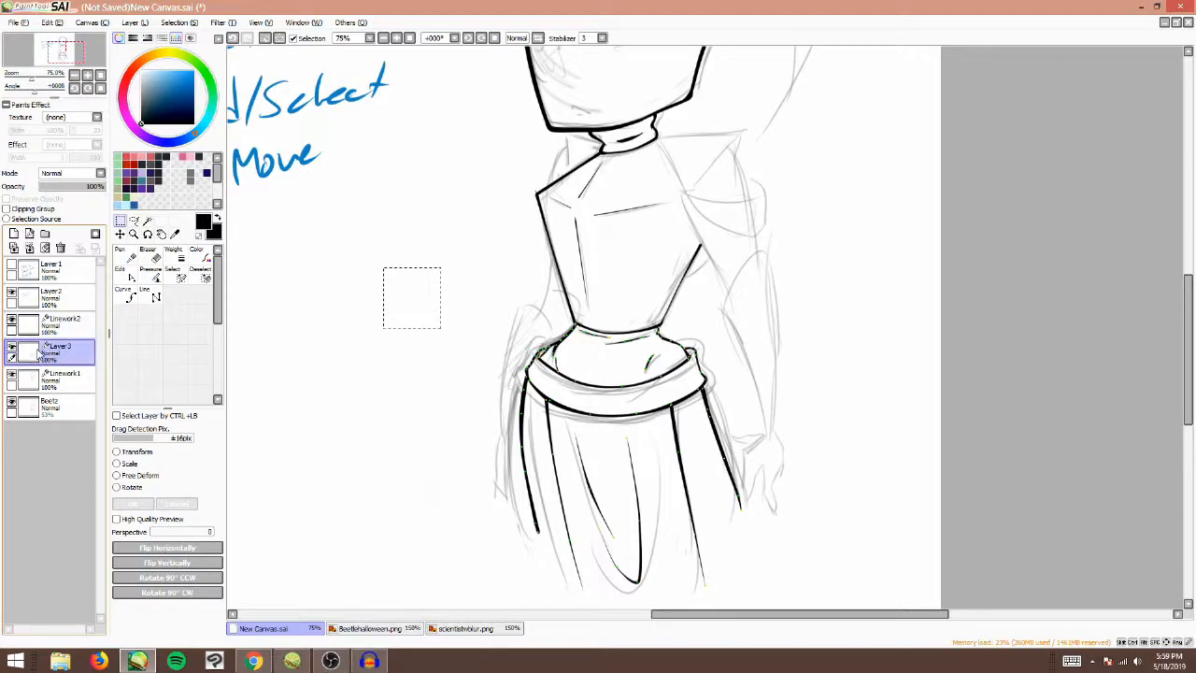
{"action": "key", "text": "ctrl+z"}
{"action": "key", "text": "ctrl+z"}
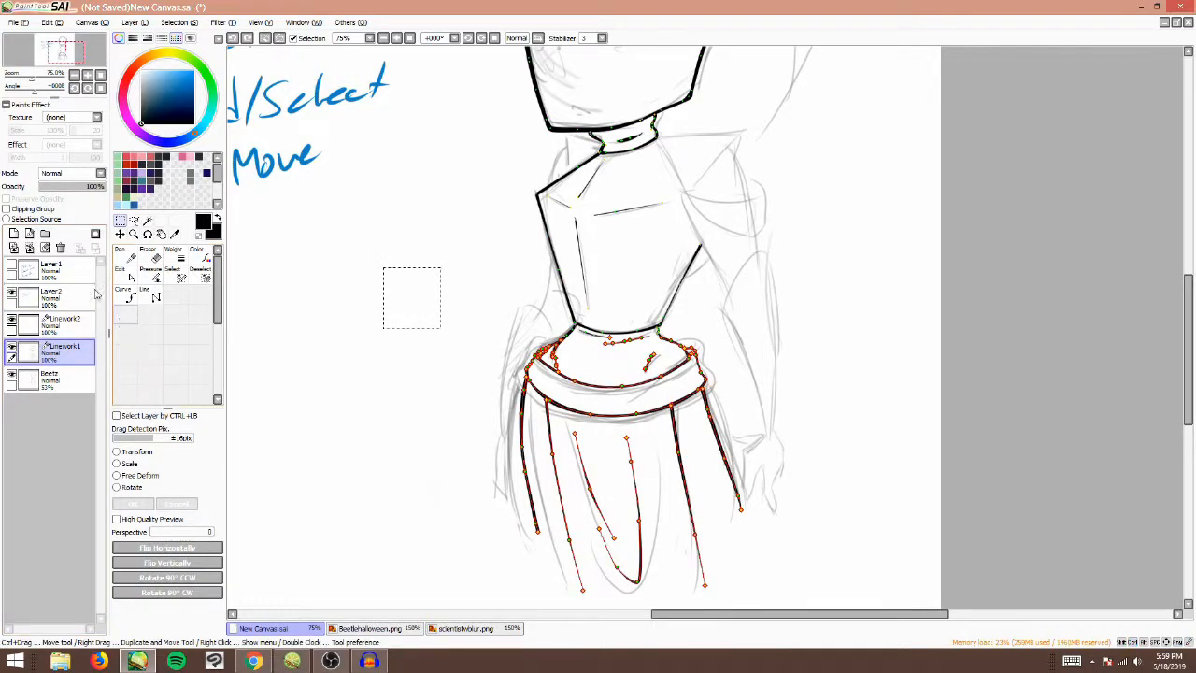
{"action": "key", "text": "ctrl+d"}
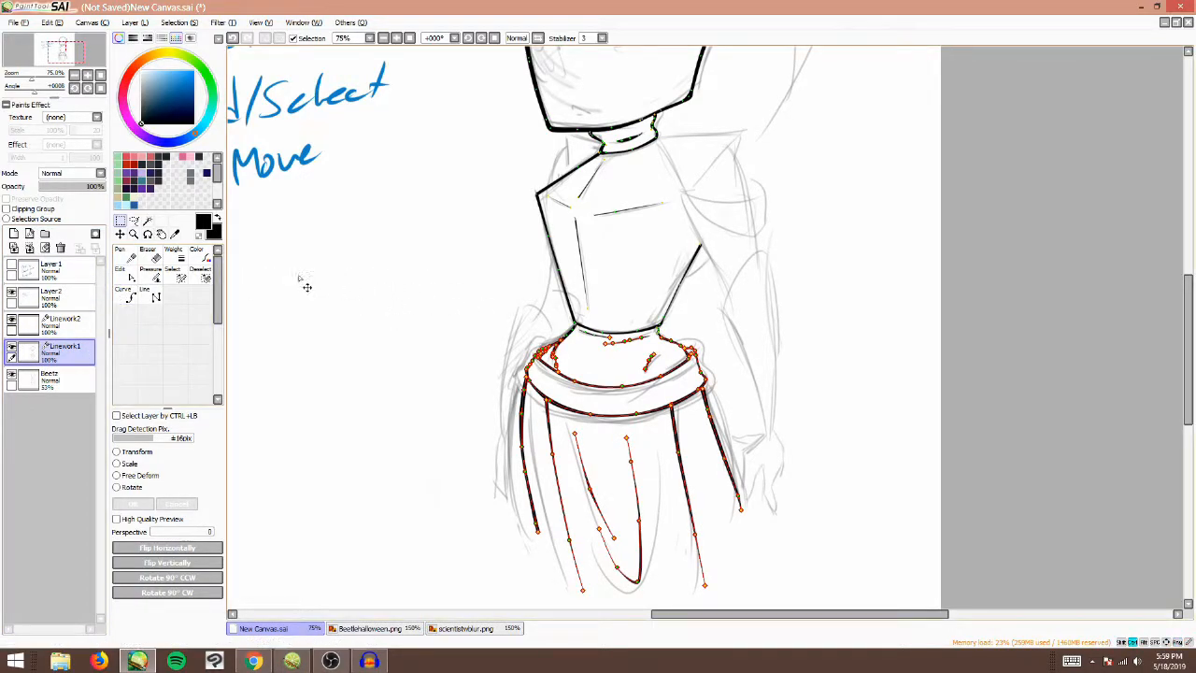
- Create a new normal layer directly above the Beetz sketch layer and choose a dark purple for colouring
{"action": "left_click", "coordinate": [125, 292]}
{"action": "left_click_drag", "start_coordinate": [62, 52], "coordinate": [73, 58]}
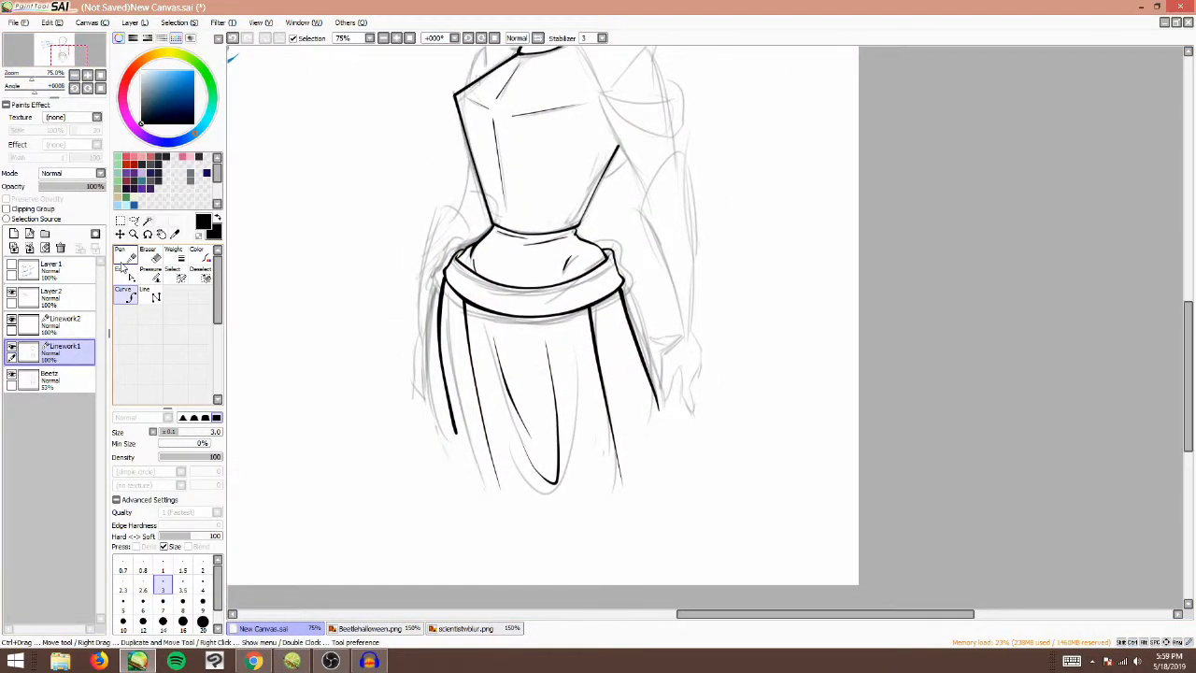
{"action": "key", "text": "n"}
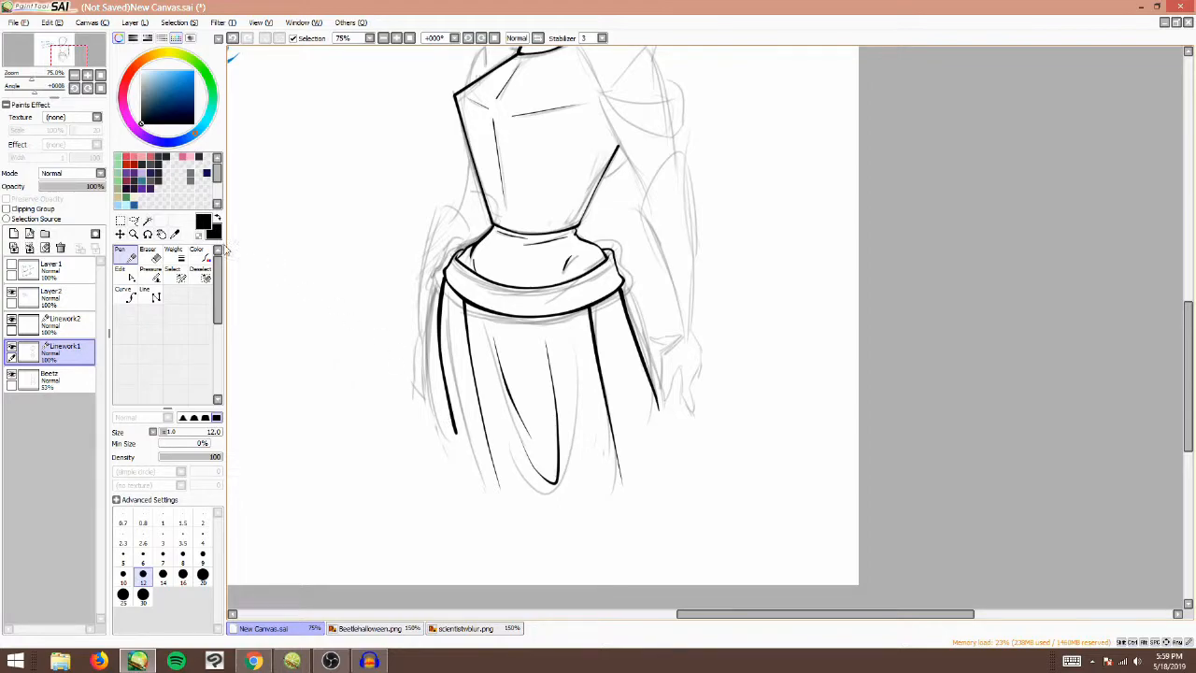
{"action": "left_click", "coordinate": [49, 379]}
{"action": "left_click", "coordinate": [15, 233]}
{"action": "left_click", "coordinate": [134, 173]}
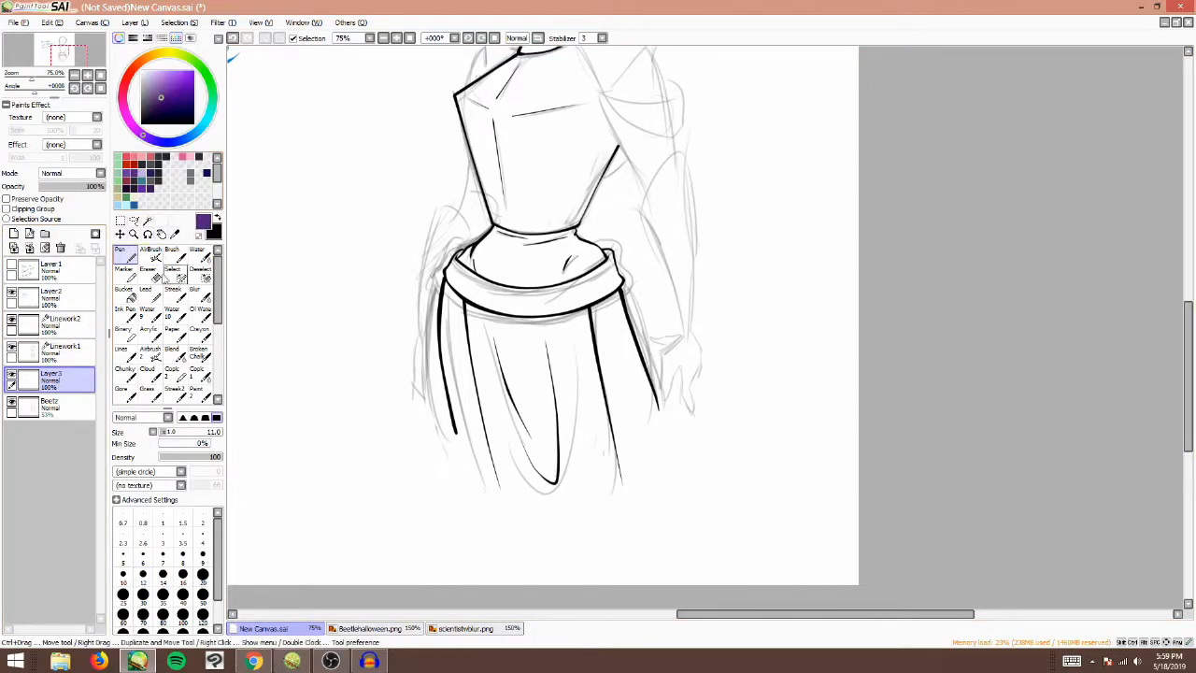
- Try painting the skirt dark purple freehand with the Pen at size 59, and clear the layer
{"action": "left_click_drag", "start_coordinate": [184, 432], "coordinate": [199, 433]}
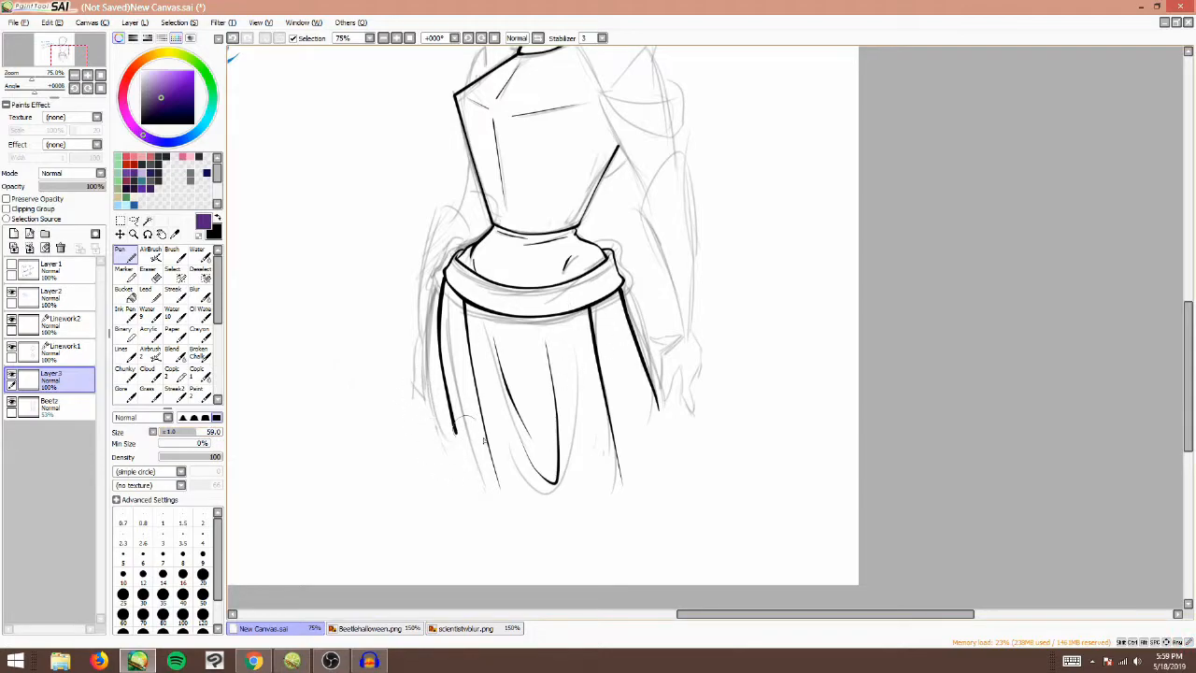
{"action": "mouse_move", "coordinate": [472, 314]}
{"action": "left_mouse_down"}
{"action": "mouse_move", "coordinate": [509, 453]}
{"action": "mouse_move", "coordinate": [532, 483]}
{"action": "mouse_move", "coordinate": [560, 504]}
{"action": "mouse_move", "coordinate": [607, 474]}
{"action": "mouse_move", "coordinate": [544, 499]}
{"action": "mouse_move", "coordinate": [497, 441]}
{"action": "mouse_move", "coordinate": [525, 475]}
{"action": "mouse_move", "coordinate": [631, 477]}
{"action": "left_mouse_up"}
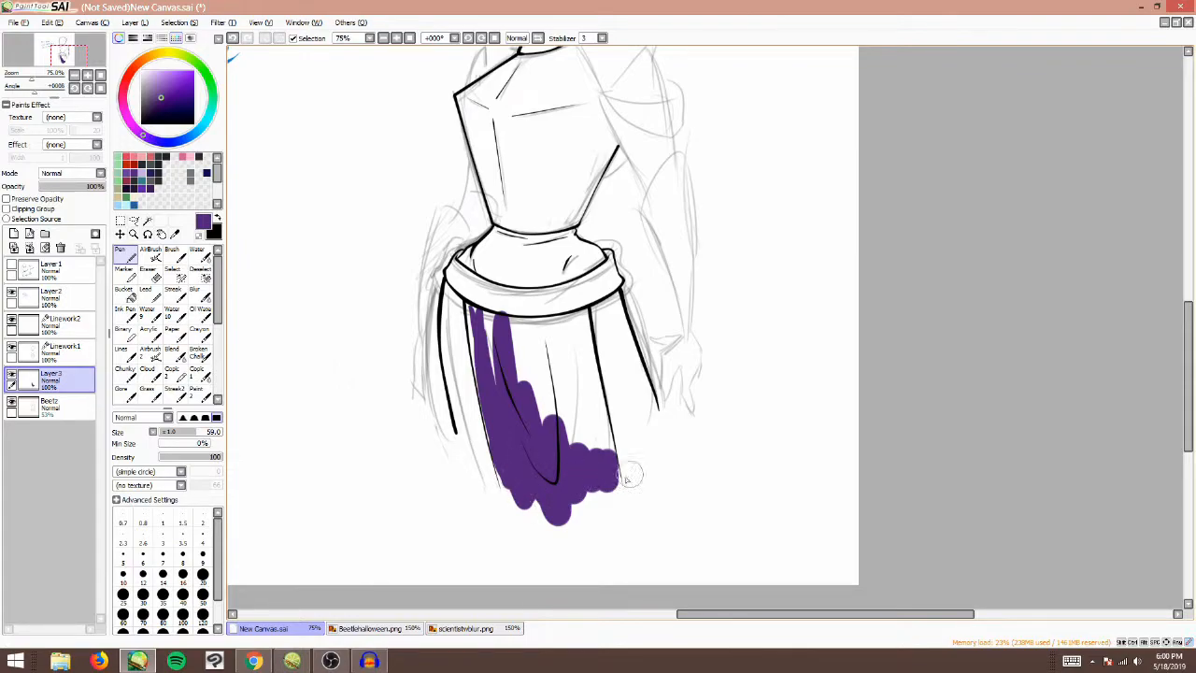
{"action": "left_click", "coordinate": [45, 247]}
- Draw a curved purple closing line across the lower skirt on Linework1 with the size 12 Pen
{"action": "left_click", "coordinate": [71, 352]}
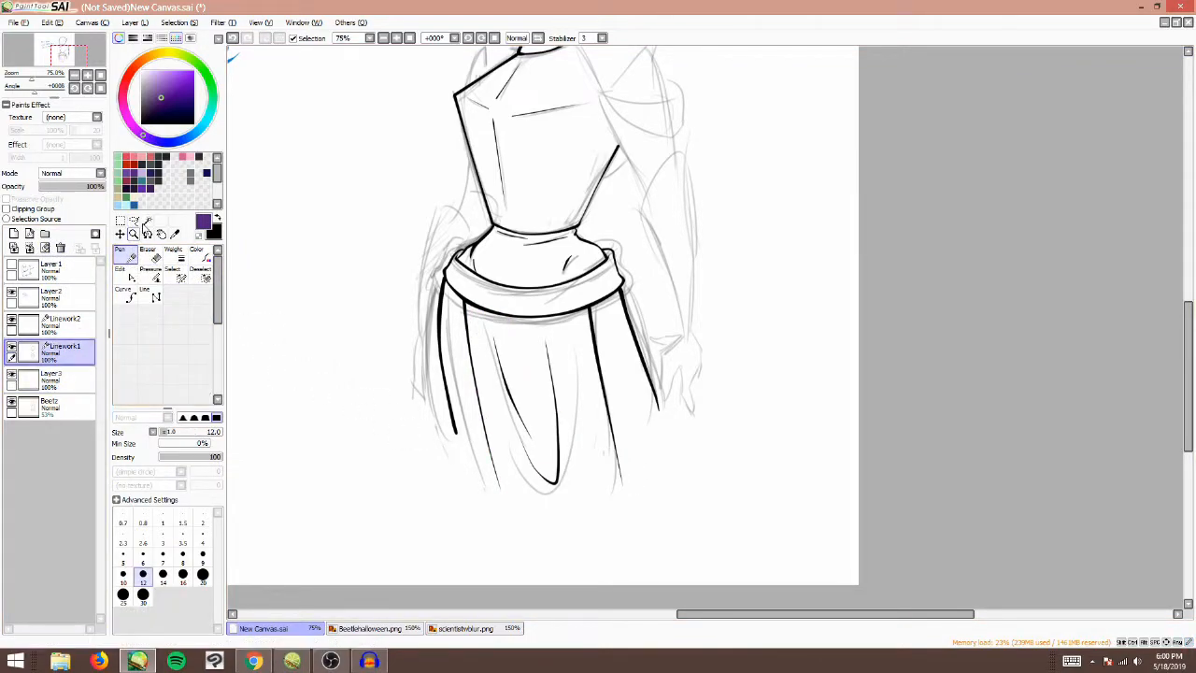
{"action": "left_click_drag", "start_coordinate": [434, 401], "coordinate": [680, 351]}
{"action": "left_click_drag", "start_coordinate": [580, 416], "coordinate": [624, 433]}
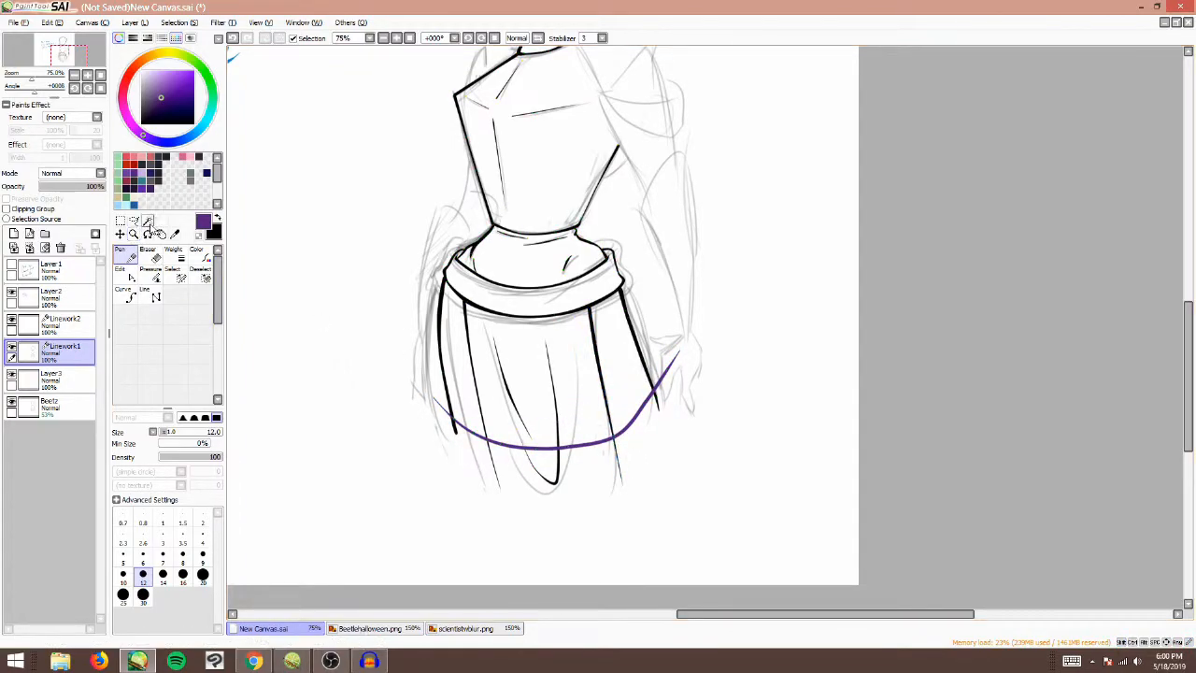
- Select the skirt's enclosed central area on Linework1 with the Magic Wand and fill it dark purple on Layer3
{"action": "left_click", "coordinate": [146, 220]}
{"action": "left_click", "coordinate": [504, 364]}
{"action": "left_click", "coordinate": [63, 382]}
{"action": "key", "text": "ctrl+f"}
{"action": "key", "text": "ctrl+d"}
- Select the two side panels of the skirt from Linework1 and fill them light purple on Layer3
{"action": "left_click", "coordinate": [71, 354]}
{"action": "left_click", "coordinate": [455, 347]}
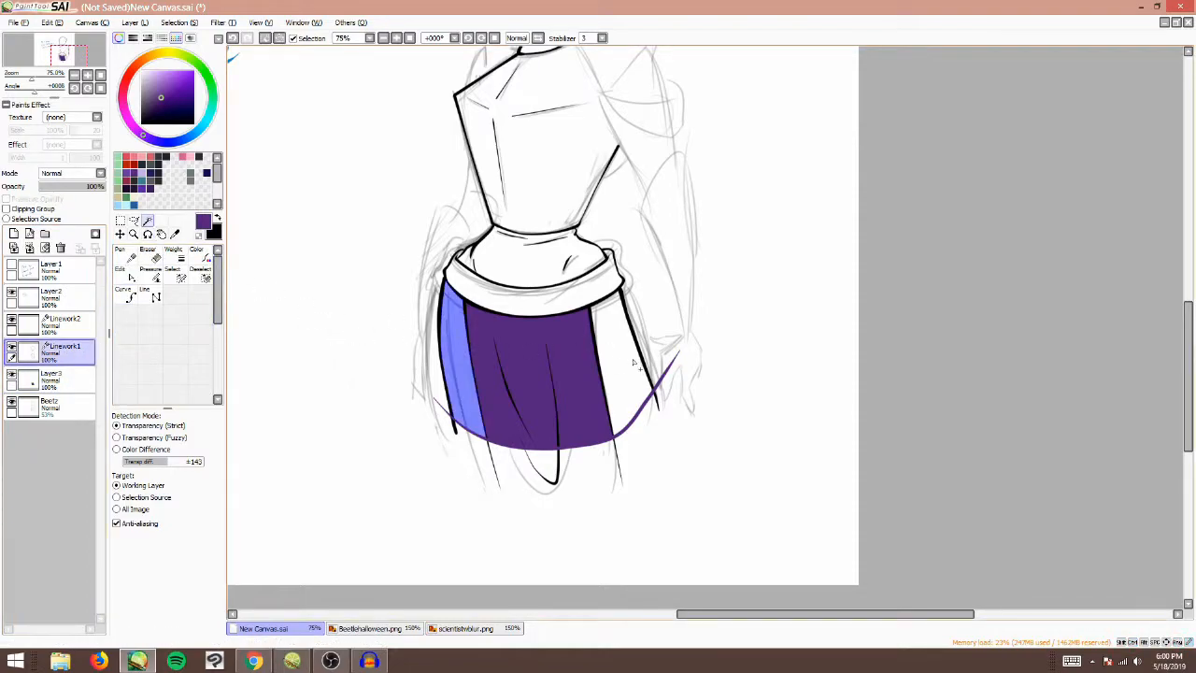
{"action": "left_click", "coordinate": [609, 360]}
{"action": "left_click", "coordinate": [142, 177]}
{"action": "left_click", "coordinate": [63, 380]}
{"action": "key", "text": "ctrl+f"}
{"action": "key", "text": "ctrl+d"}
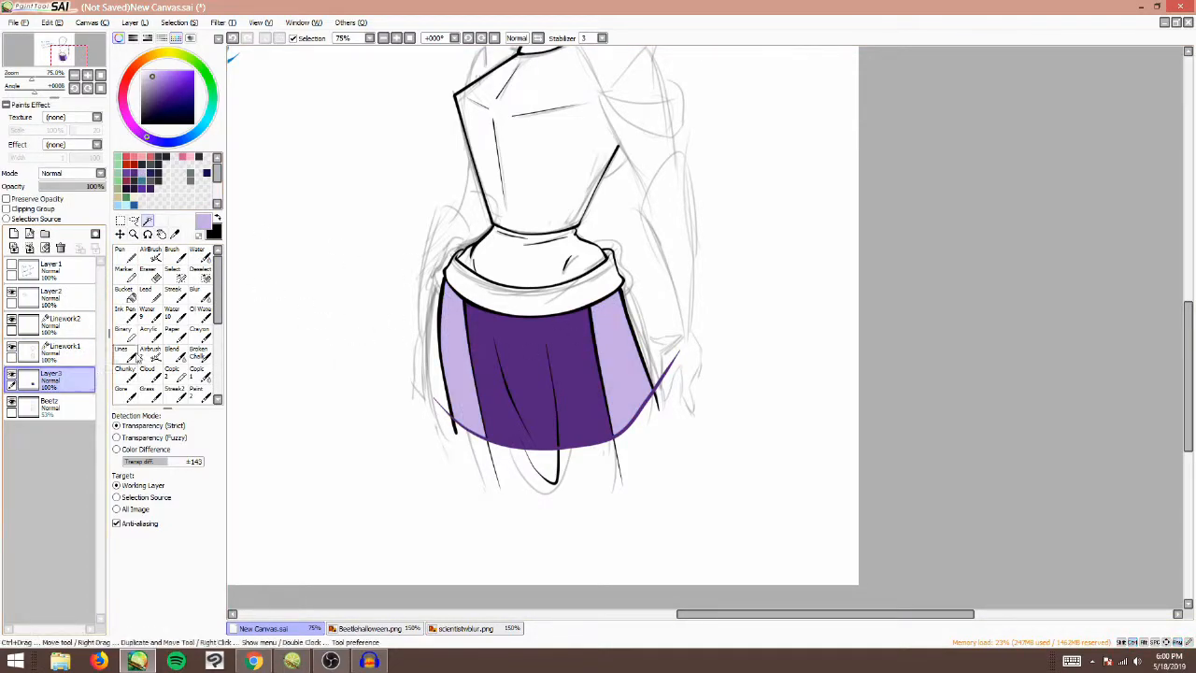
- Delete the purple closing line across the lower skirt from Linework1
{"action": "left_click", "coordinate": [71, 354]}
{"action": "left_click", "coordinate": [125, 293]}
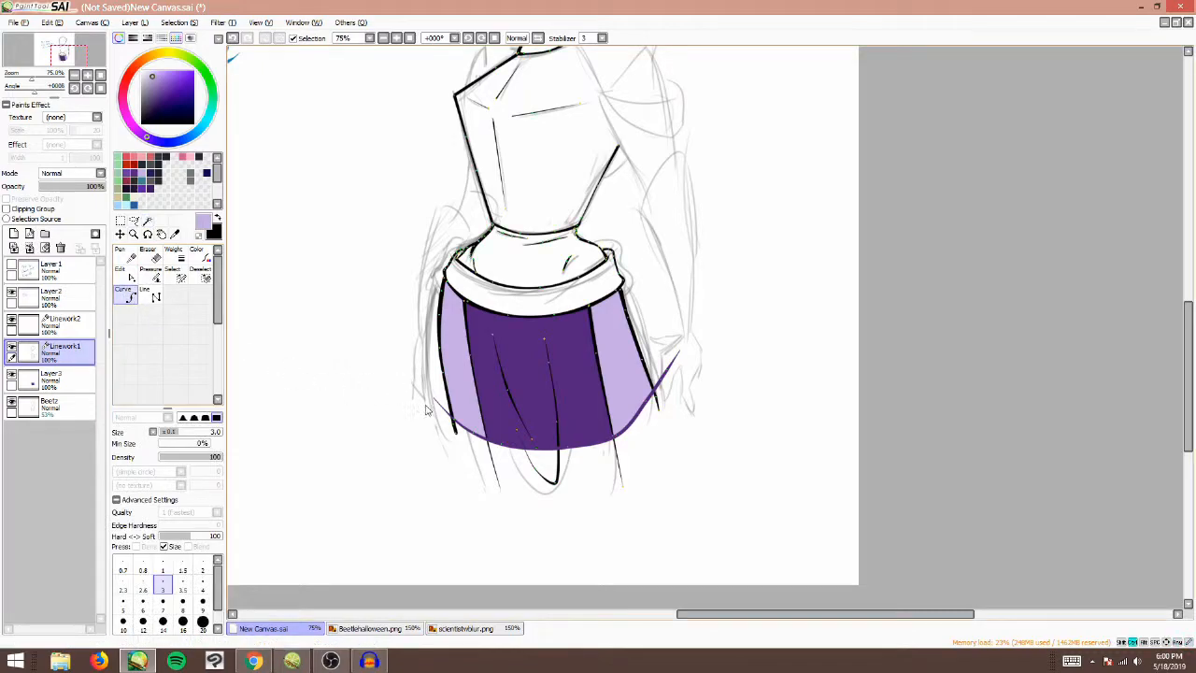
{"action": "key", "text": "Escape"}
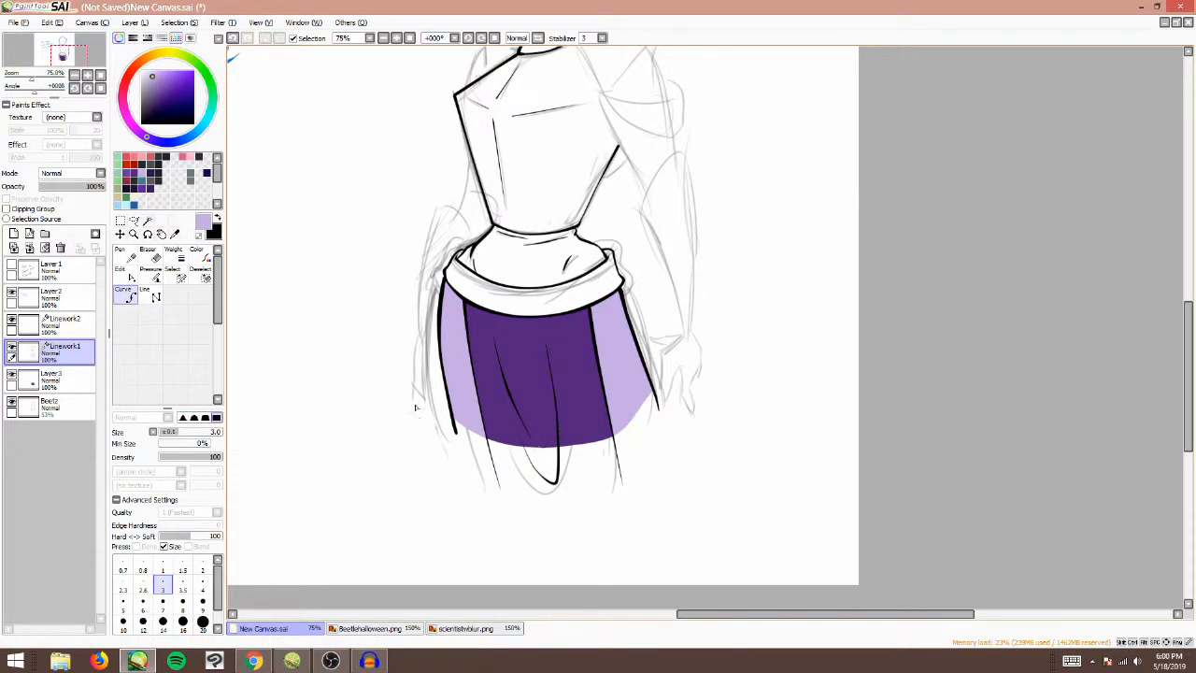
- Cut the head outline from Linework1, paste it into its own layer and start transforming it
{"action": "left_click", "coordinate": [383, 38]}
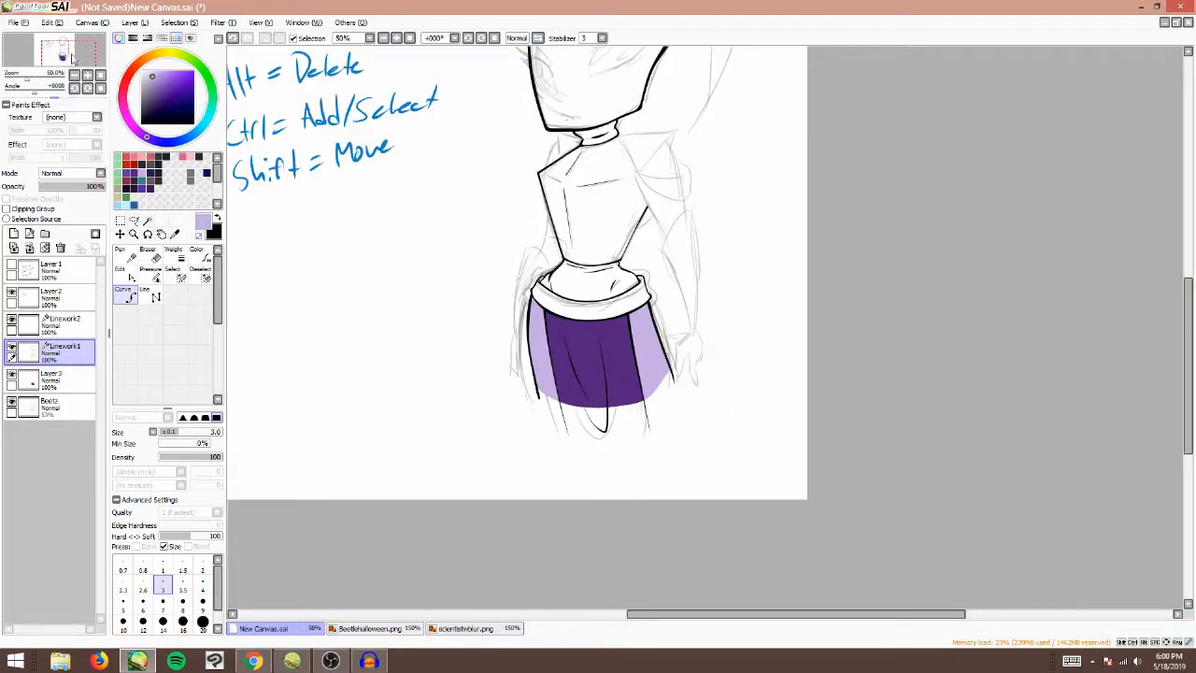
{"action": "left_click", "coordinate": [70, 51]}
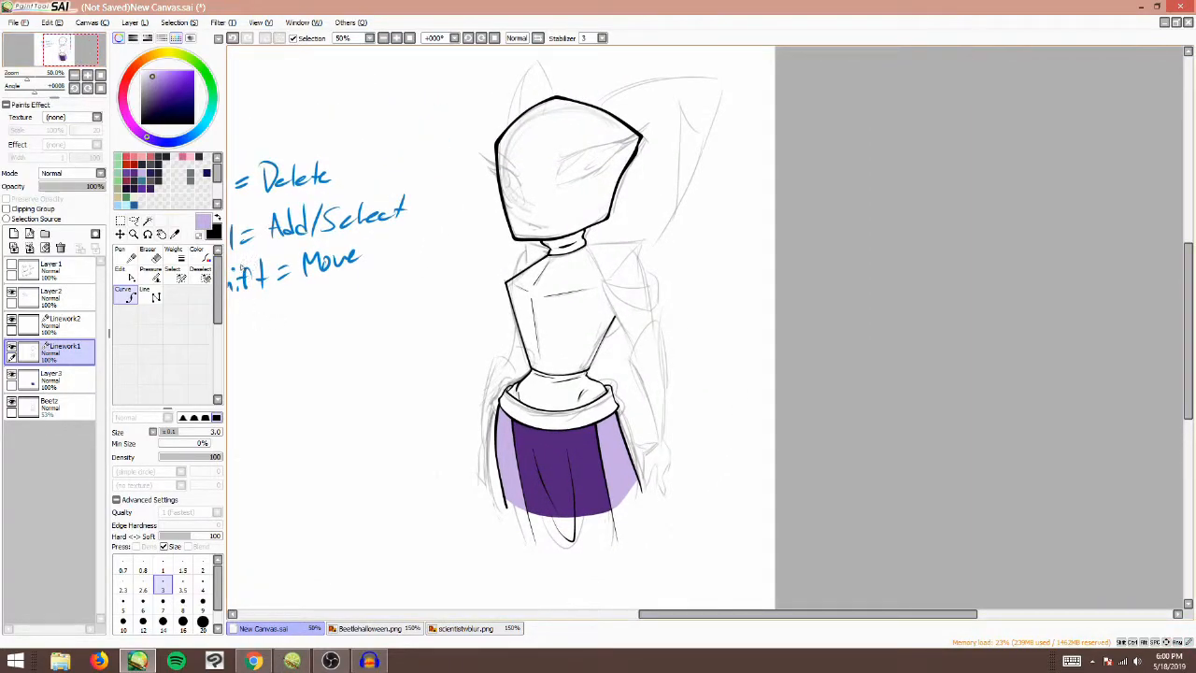
{"action": "left_click_drag", "start_coordinate": [81, 56], "coordinate": [74, 61]}
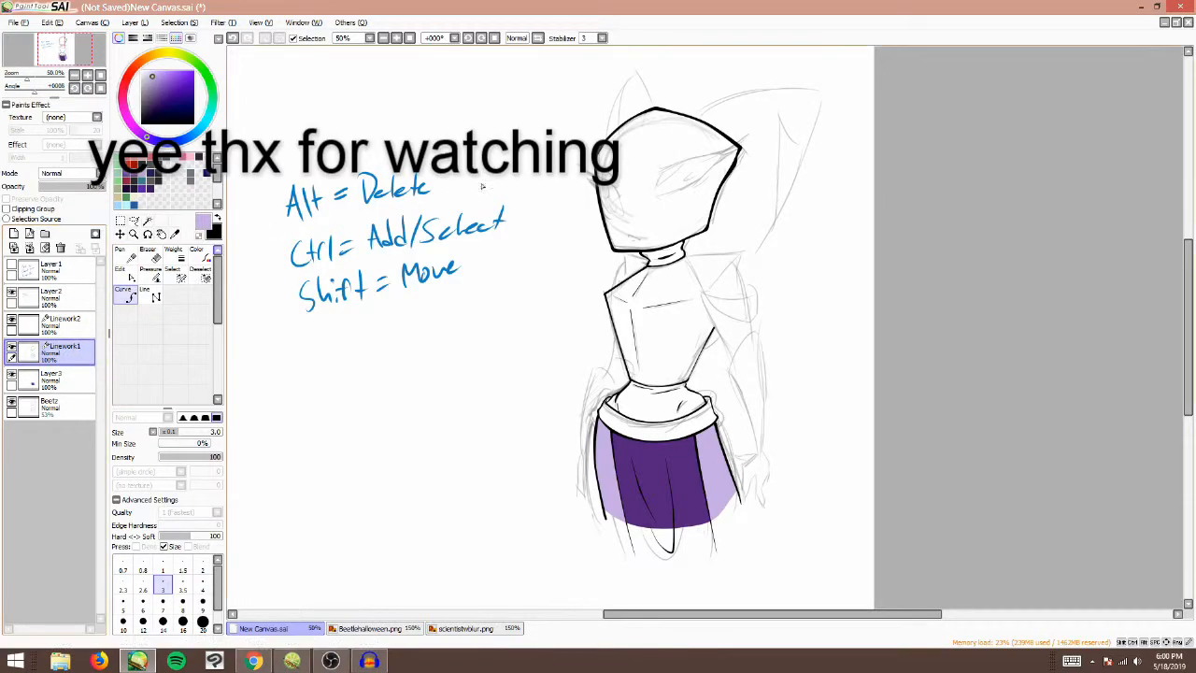
{"action": "left_click", "coordinate": [720, 166], "text": "alt"}
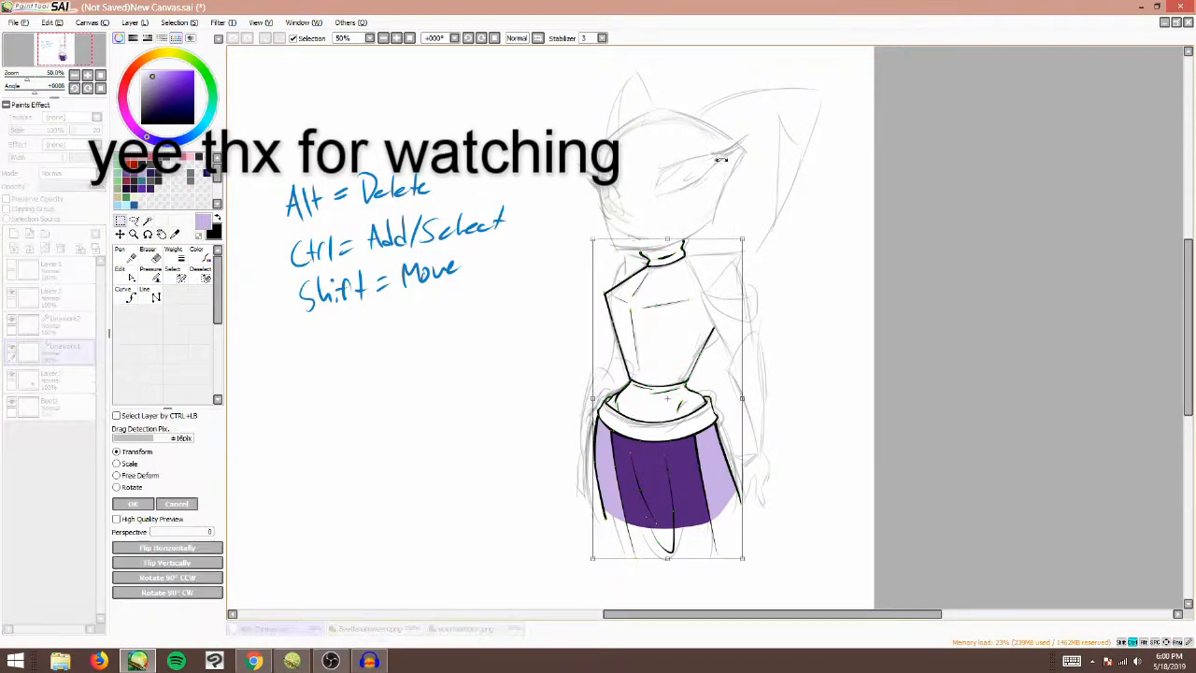
{"action": "key", "text": "ctrl+z"}
{"action": "key", "text": "ctrl+t"}
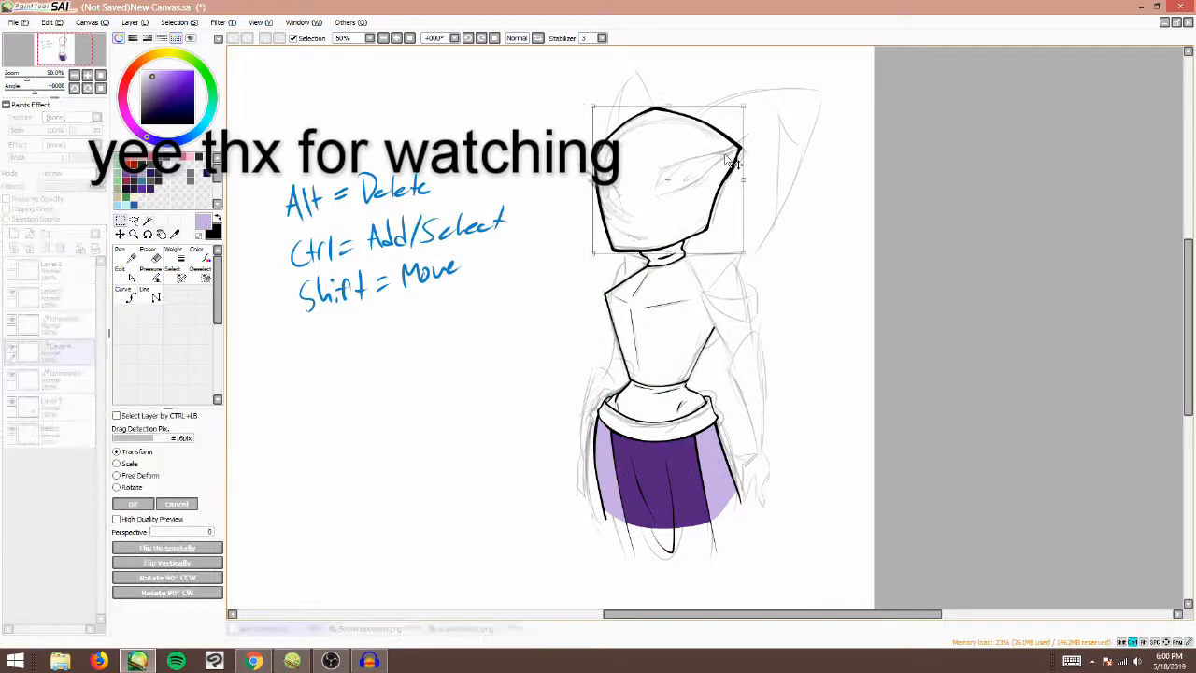